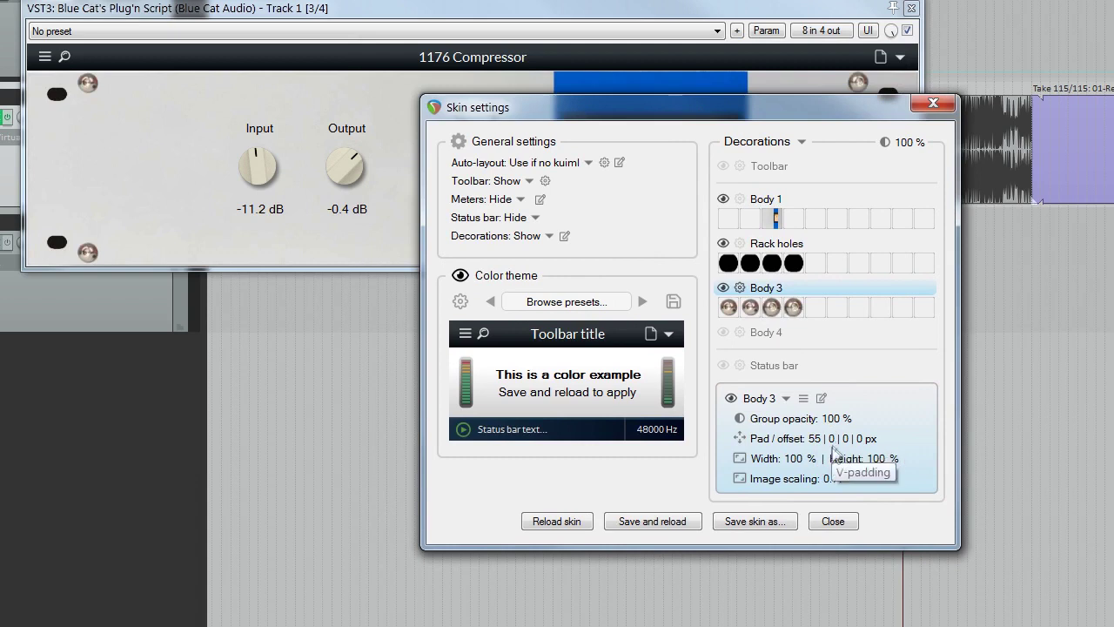
# Step: Offset the Body 3 decoration to shift the knobs, then hide and re-show the plugin toolbar
pyautogui.moveTo(833, 438); pyautogui.dragTo(832, 486)
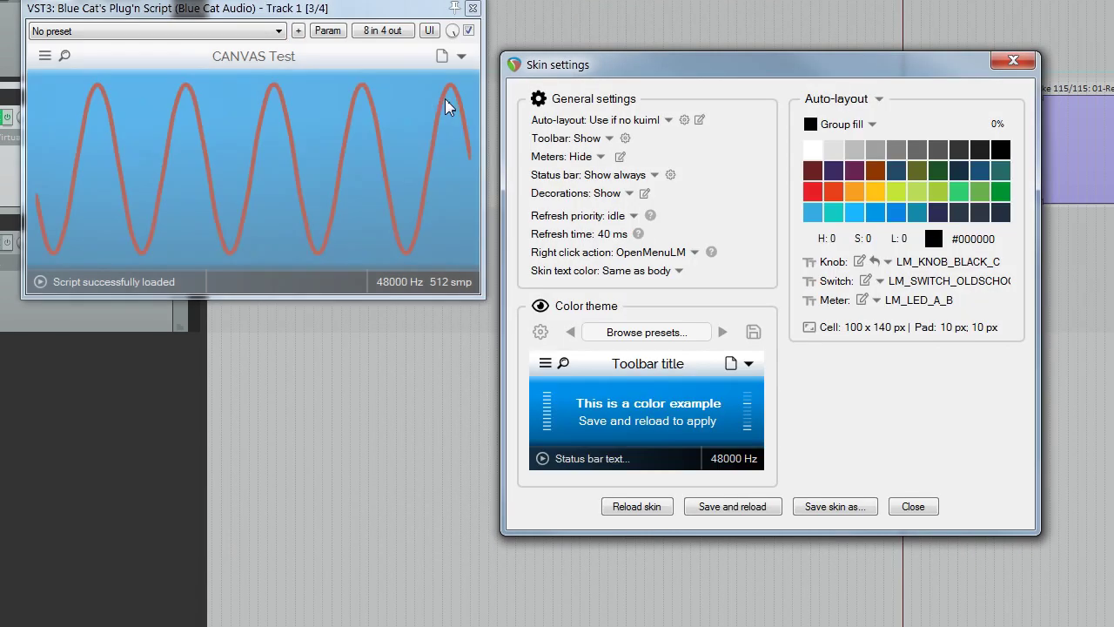
pyautogui.click(609, 138)
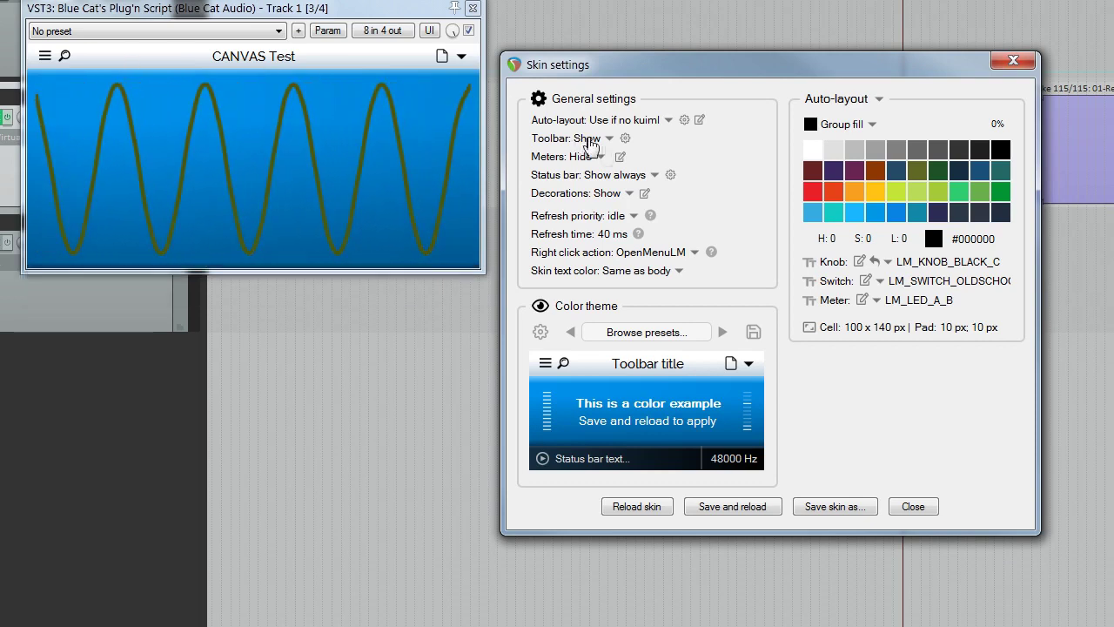
pyautogui.click(620, 157)
pyautogui.rightClick(277, 83)
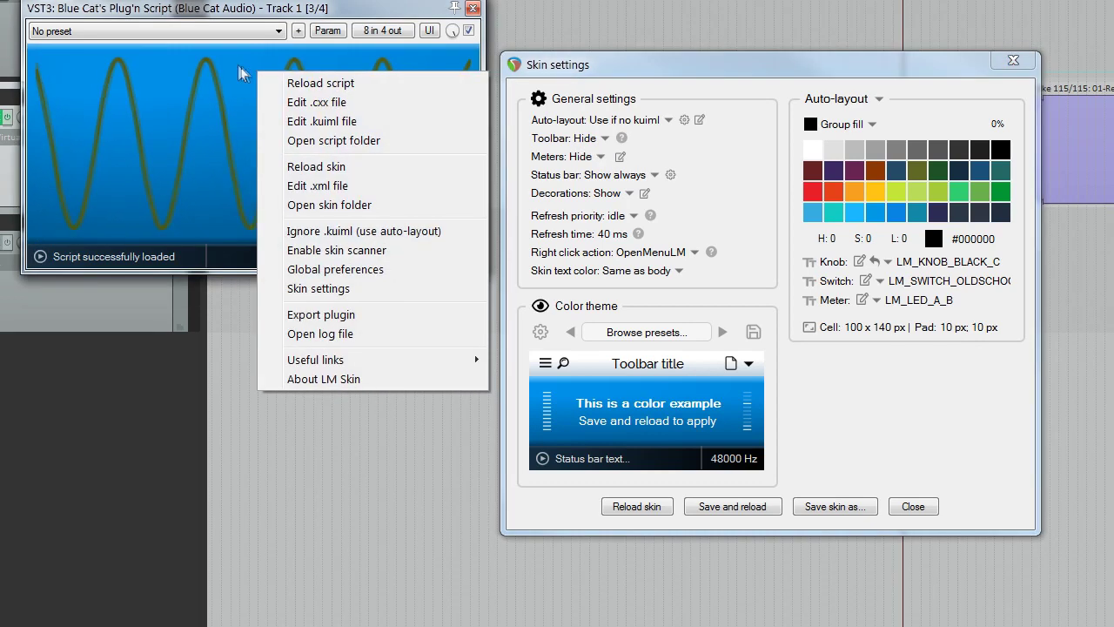
pyautogui.click(260, 81)
pyautogui.click(587, 139)
pyautogui.click(609, 141)
# Step: Save the current skin as a new XML skin named '1176 white' and open the toolbar title's font options
pyautogui.click(461, 56)
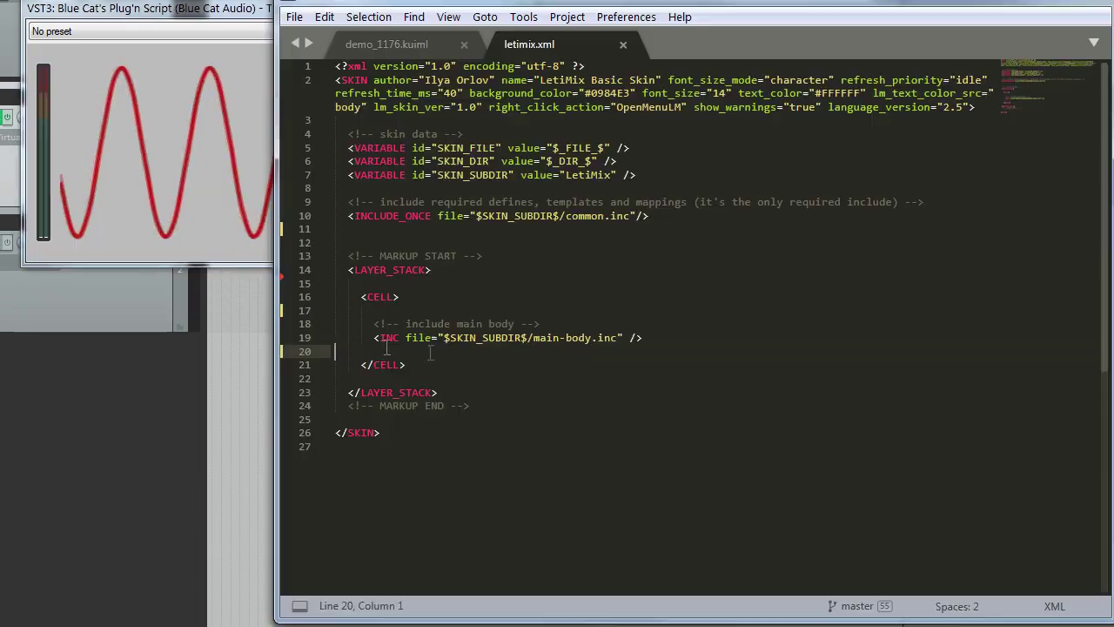
pyautogui.click(379, 338)
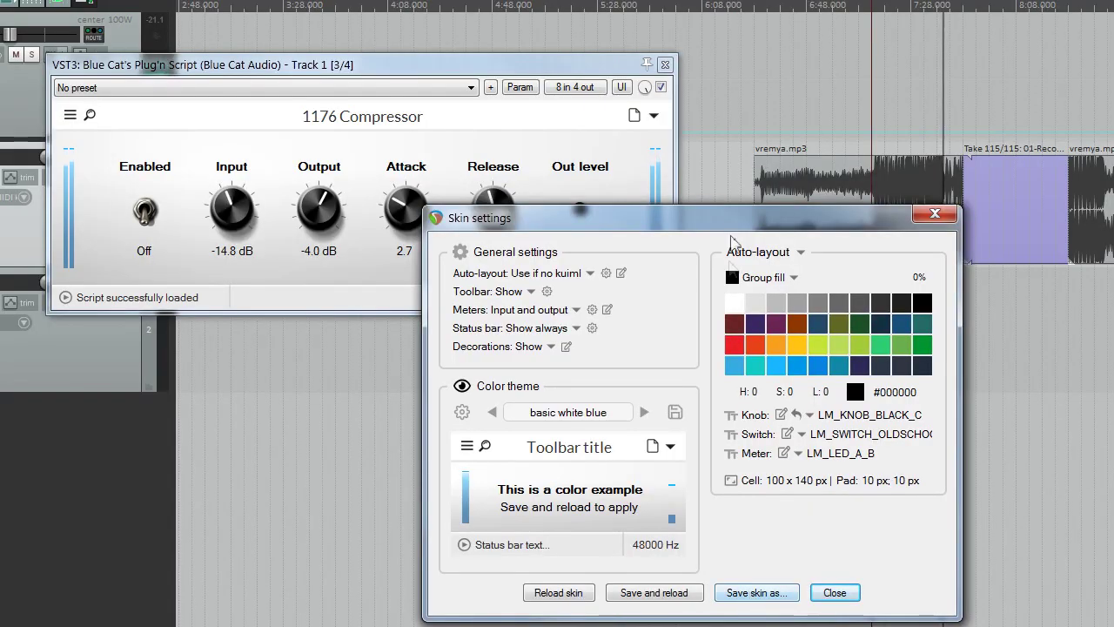
pyautogui.click(752, 530)
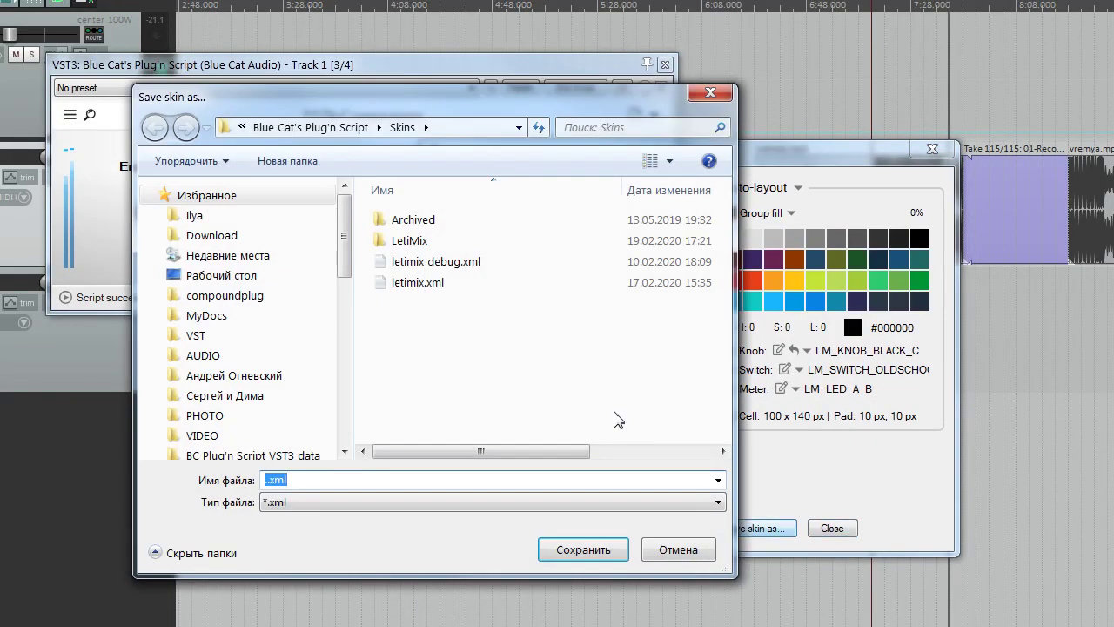
pyautogui.write('1176 white')
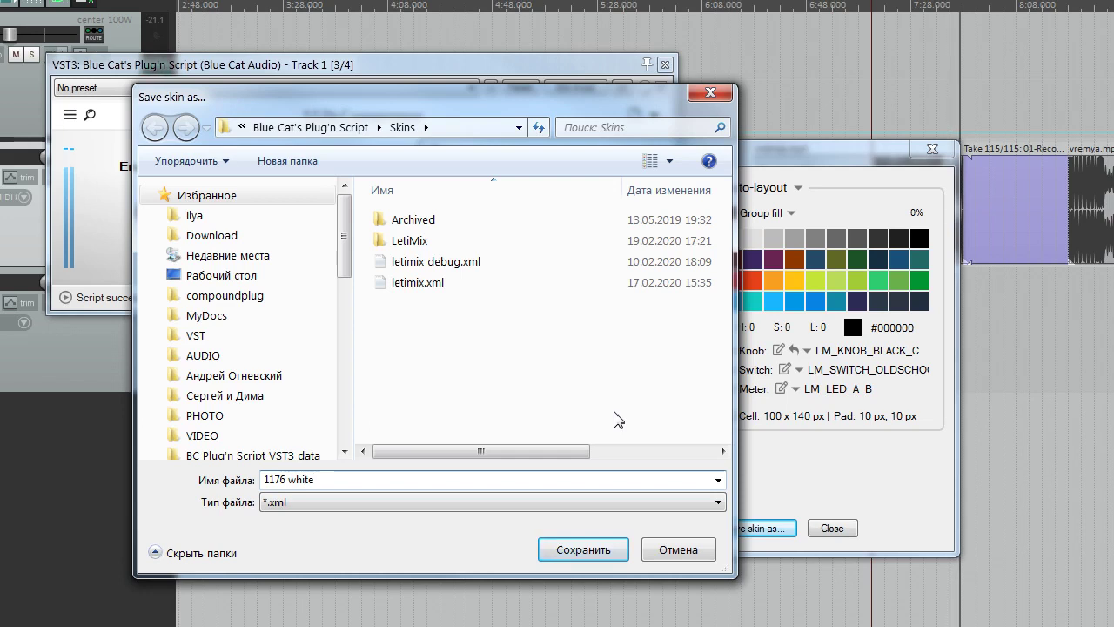
pyautogui.press('Return')
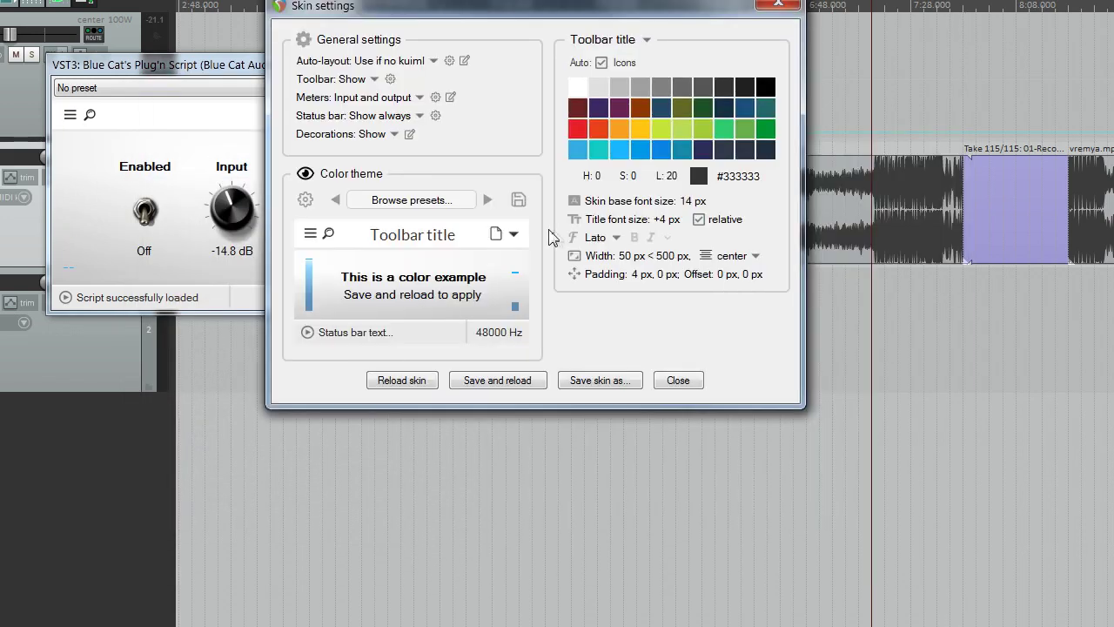
pyautogui.click(574, 240)
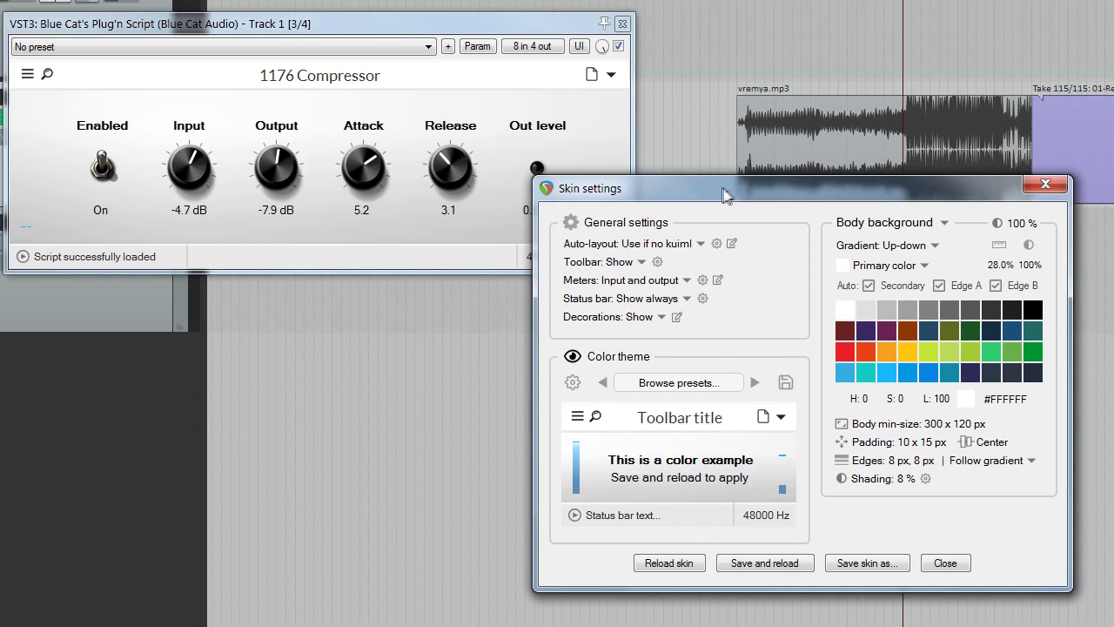
# Step: Reposition the Skin settings window and adjust the body background shading
pyautogui.moveTo(723, 187); pyautogui.dragTo(682, 180)
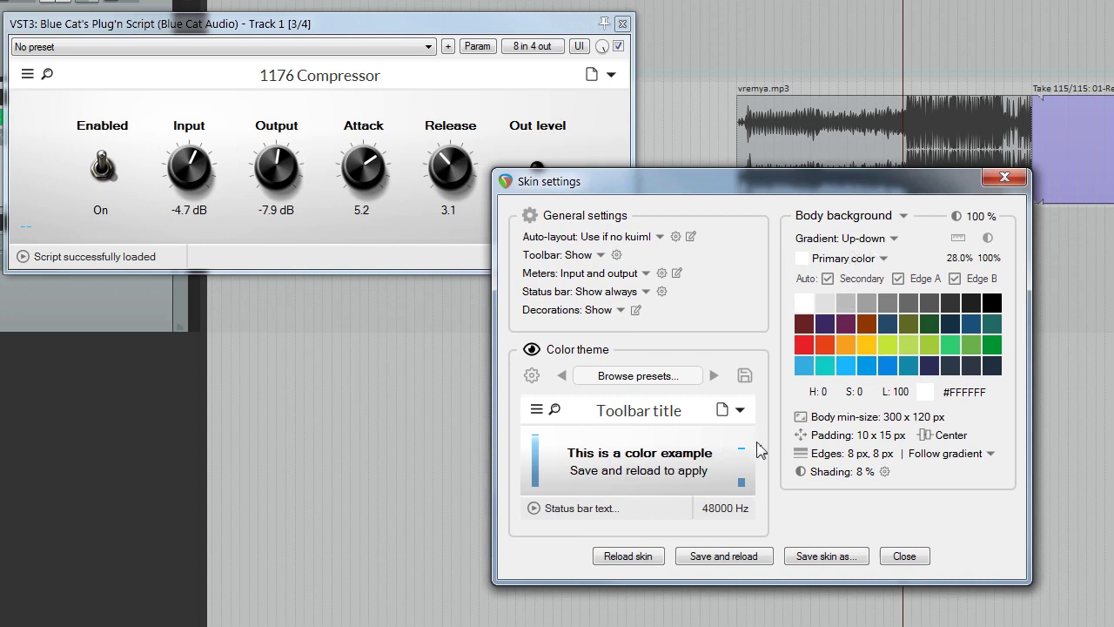
pyautogui.moveTo(864, 474)
pyautogui.mouseDown()
pyautogui.moveTo(862, 430)
pyautogui.moveTo(868, 470)
pyautogui.mouseUp()
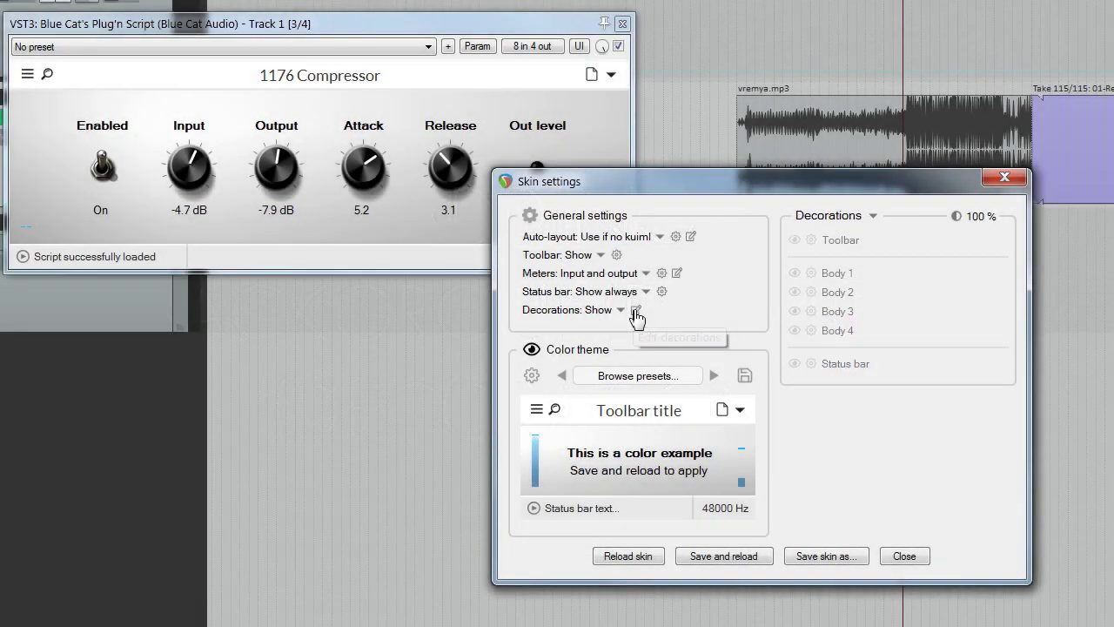
# Step: Load yellow_bg.png into image slot D of the Body 1 decoration layer
pyautogui.click(840, 217)
pyautogui.click(891, 442)
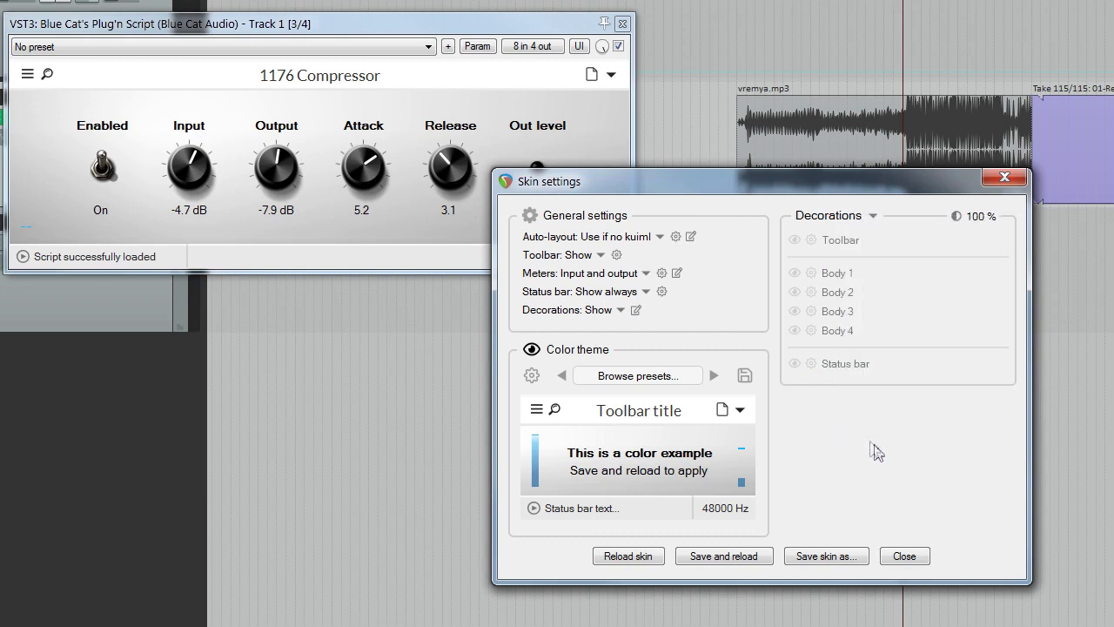
pyautogui.click(844, 279)
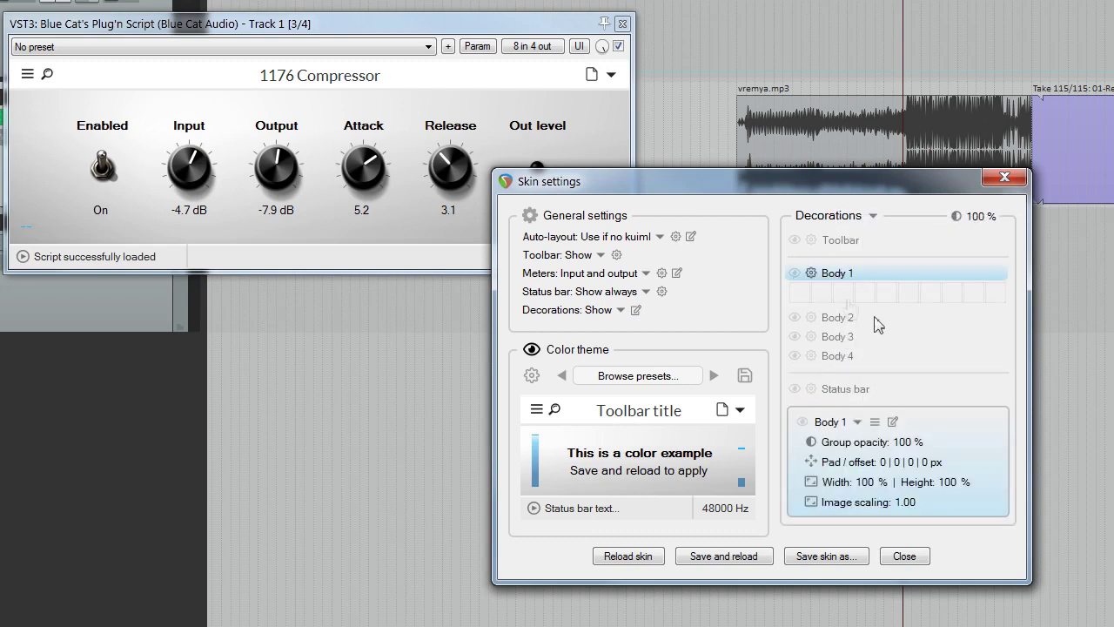
pyautogui.click(863, 293)
pyautogui.click(821, 293)
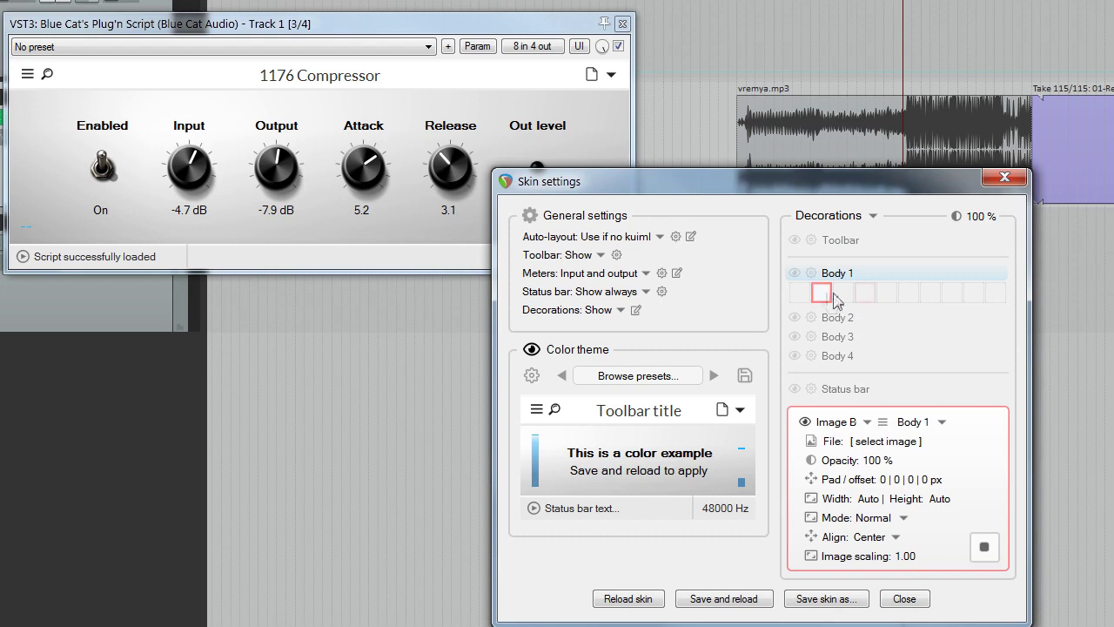
pyautogui.click(864, 293)
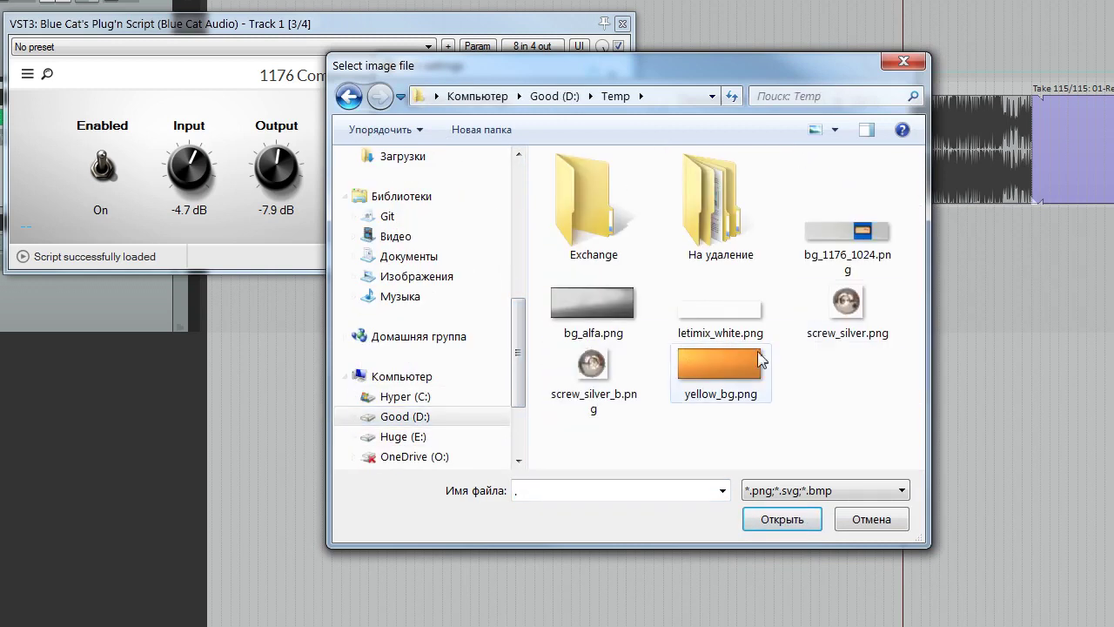
pyautogui.doubleClick(731, 344)
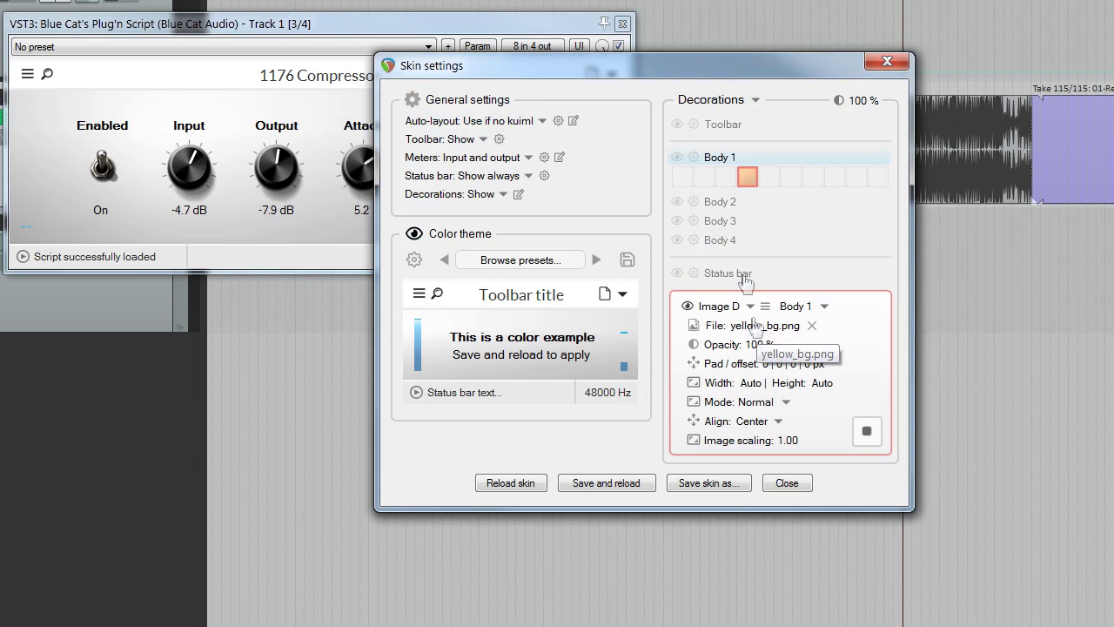
pyautogui.moveTo(693, 70); pyautogui.dragTo(762, 116)
# Step: Make Body 1 visible and set its image mode to Stretch to fill the body
pyautogui.click(746, 209)
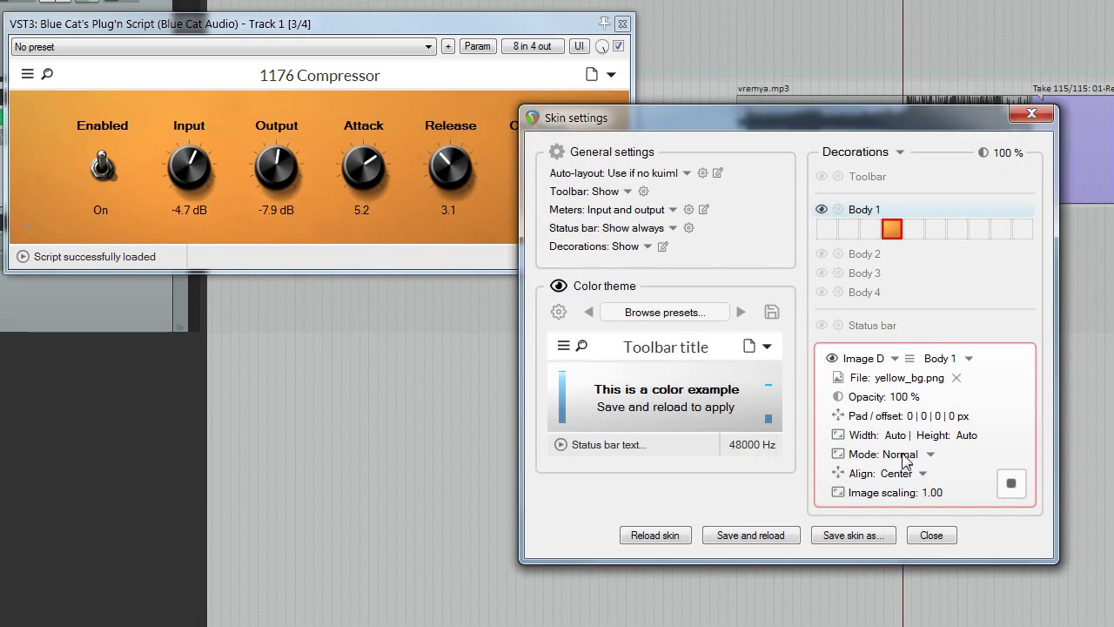
pyautogui.click(905, 457)
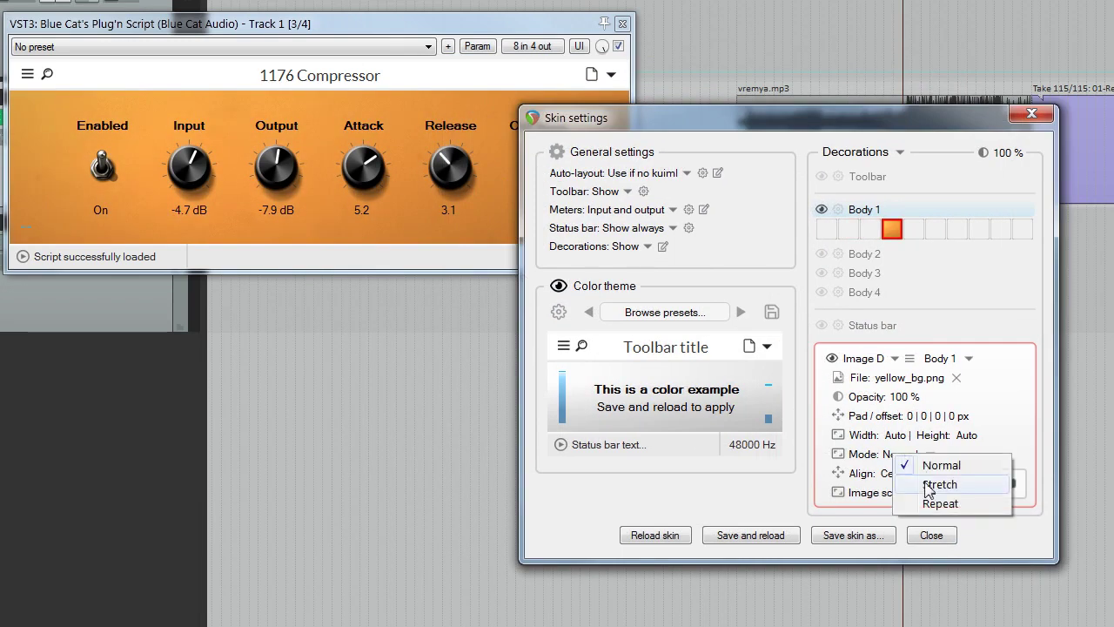
pyautogui.click(931, 484)
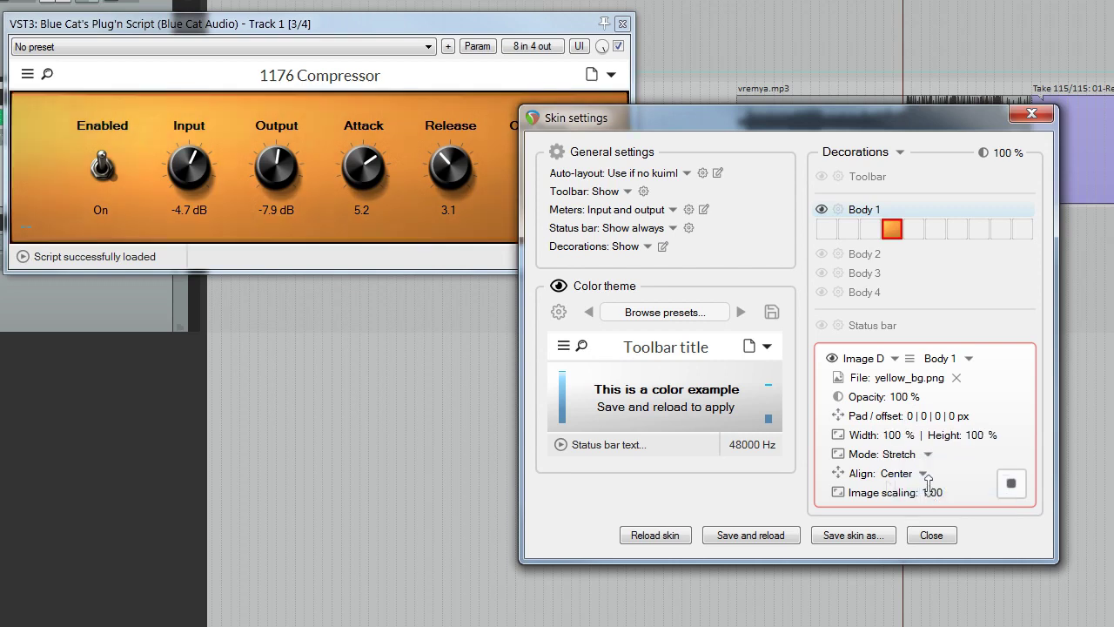
# Step: Apply the black a toolbar theme preset
pyautogui.moveTo(671, 131); pyautogui.dragTo(792, 128)
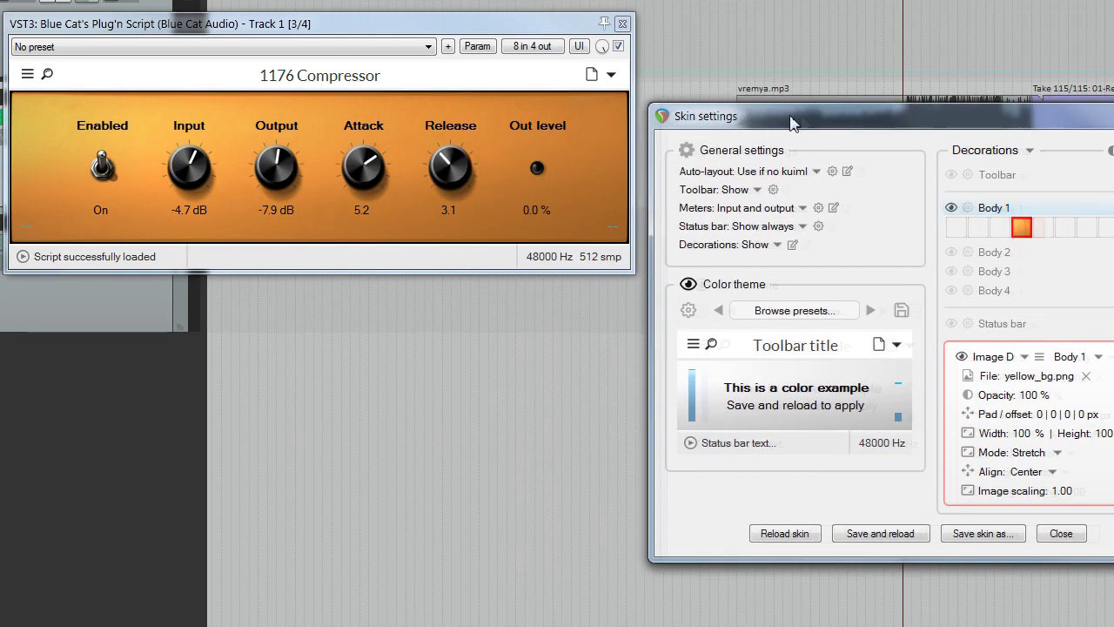
pyautogui.click(783, 310)
pyautogui.moveTo(848, 338)
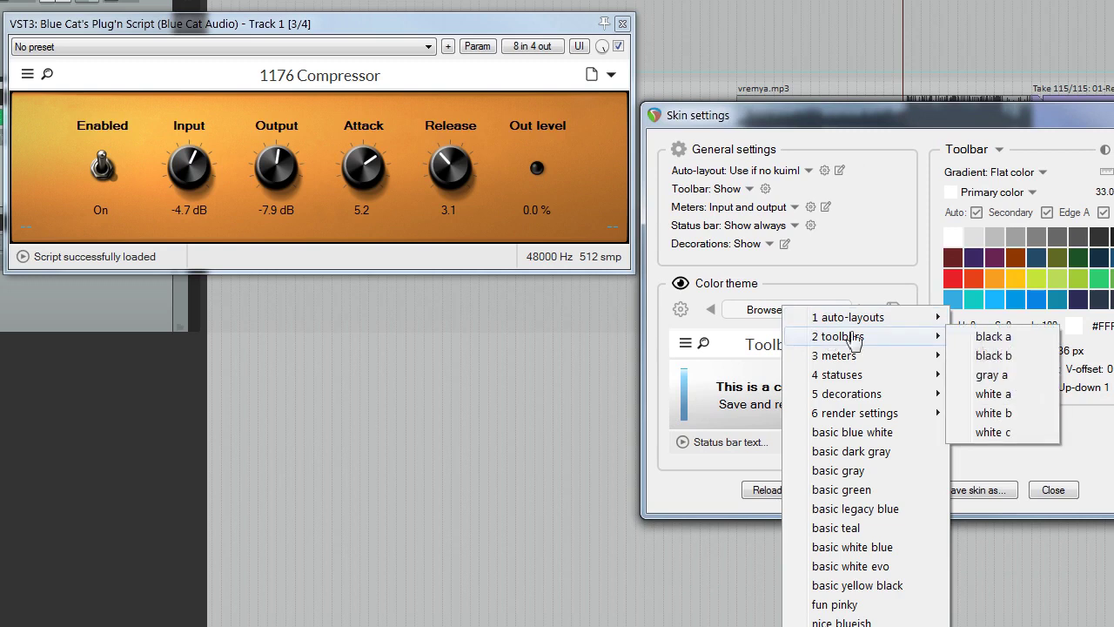
pyautogui.click(993, 336)
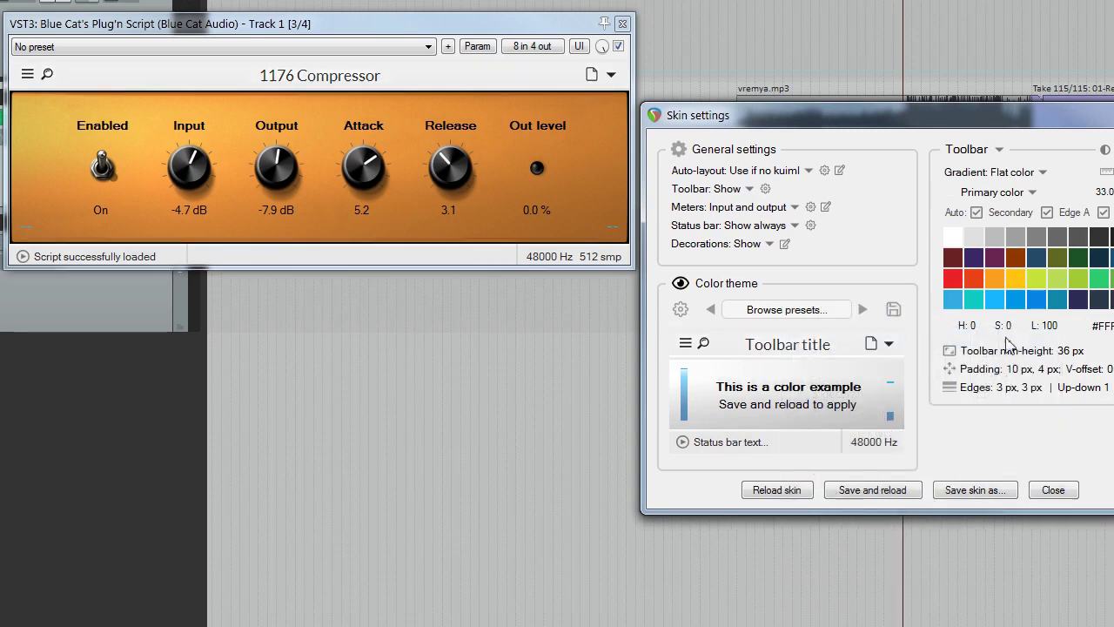
pyautogui.click(787, 312)
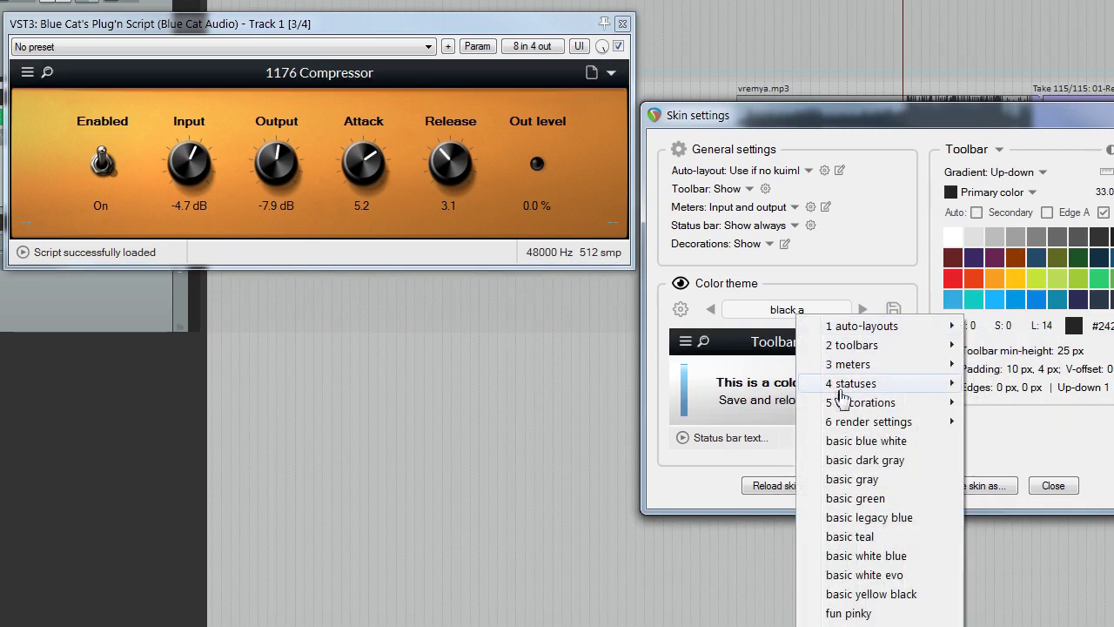
# Step: Apply the dark 1 status bar theme and load screw_1.png as Body 2's image
pyautogui.moveTo(853, 382)
pyautogui.click(1005, 383)
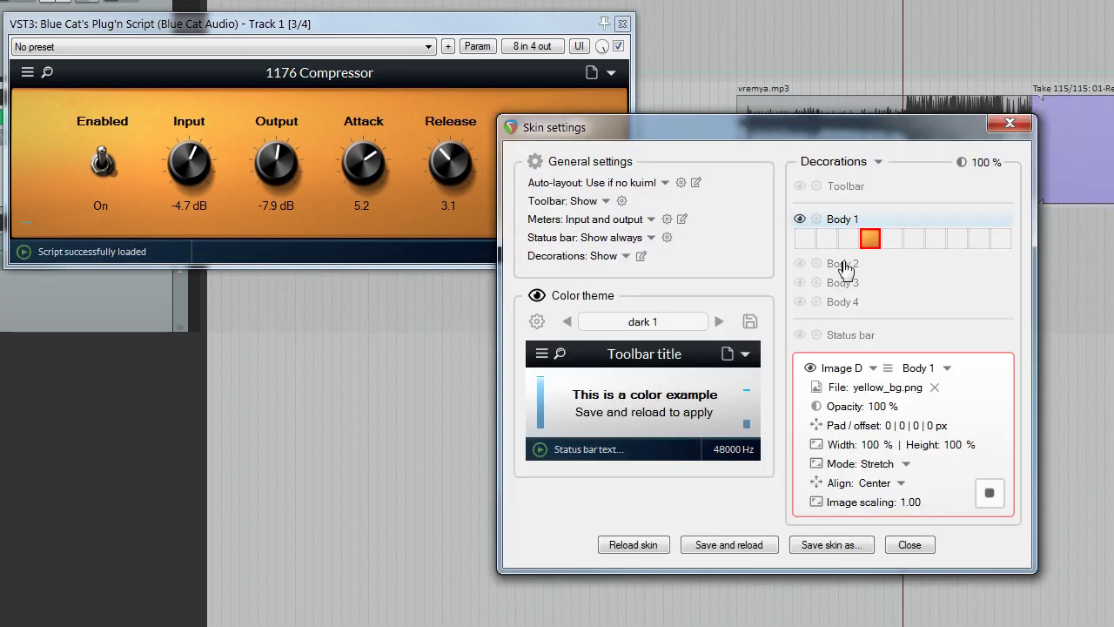
pyautogui.click(840, 264)
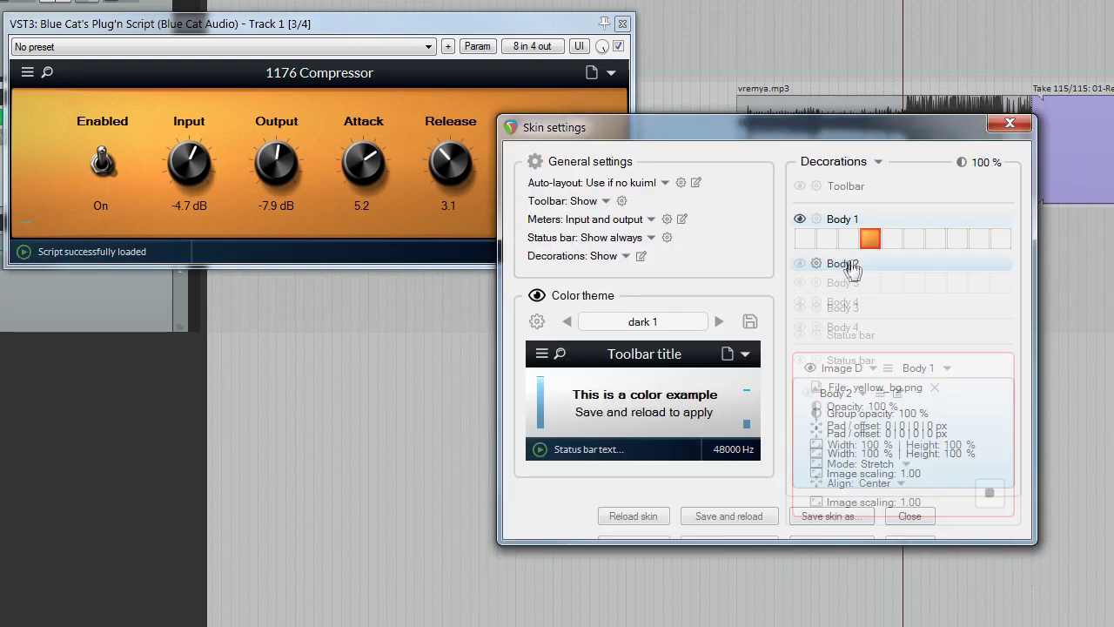
pyautogui.click(809, 287)
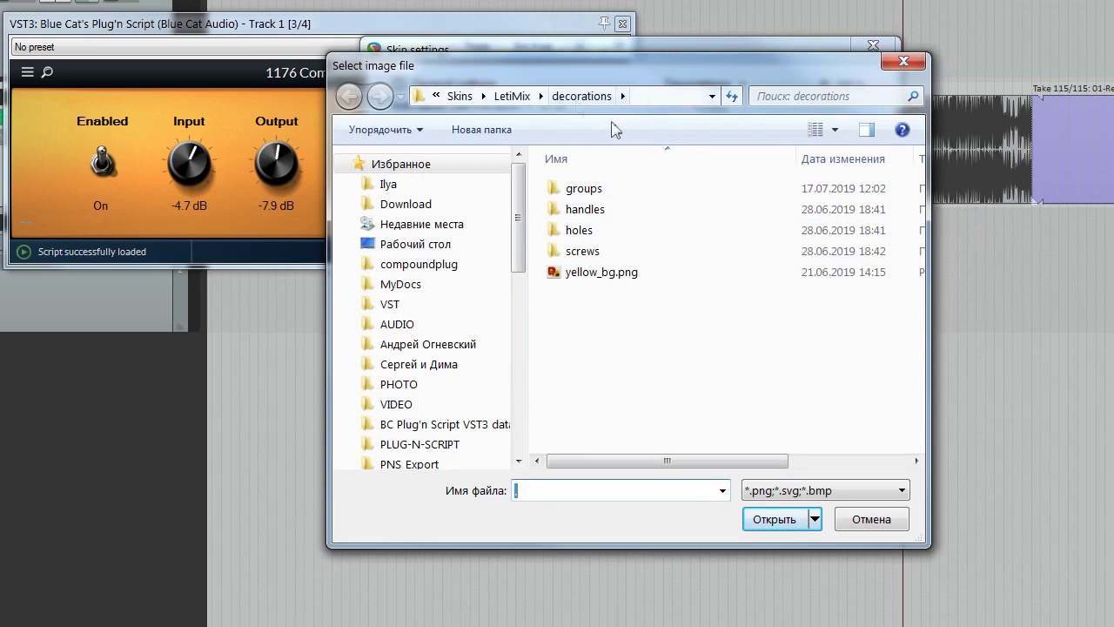
pyautogui.doubleClick(581, 251)
pyautogui.doubleClick(598, 185)
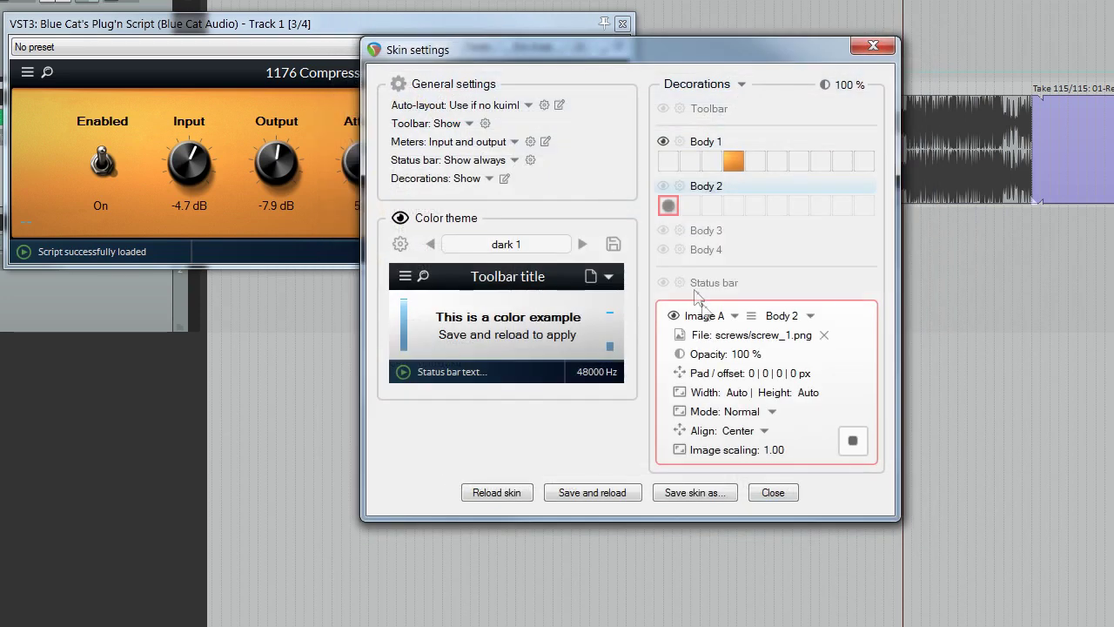
# Step: Make the Body 2 layer visible and copy the screw image
pyautogui.moveTo(700, 57); pyautogui.dragTo(855, 84)
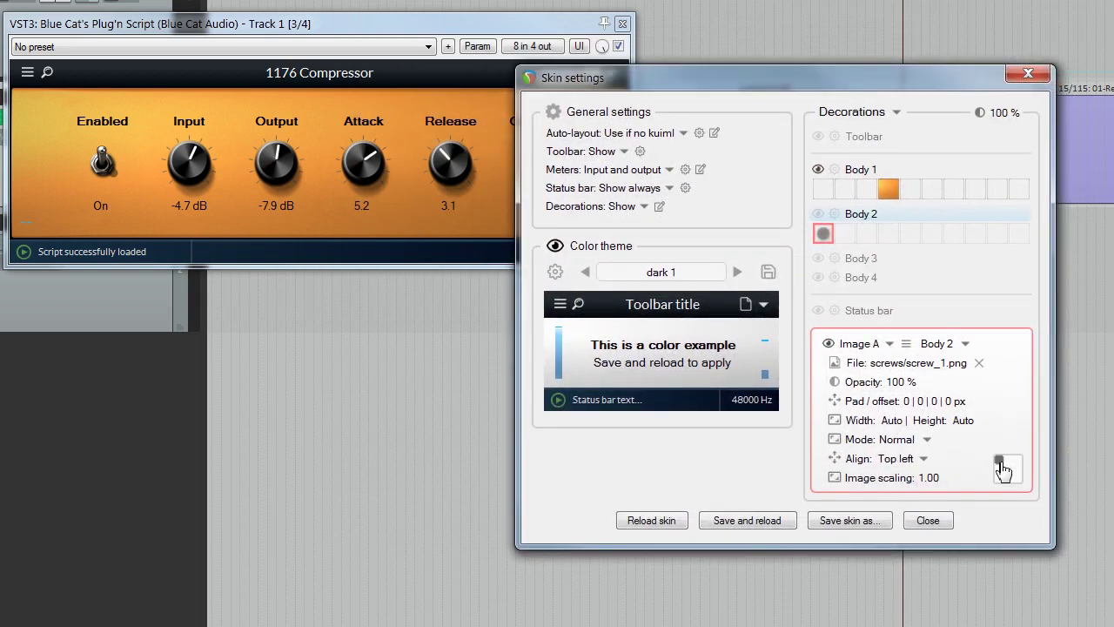
pyautogui.click(819, 215)
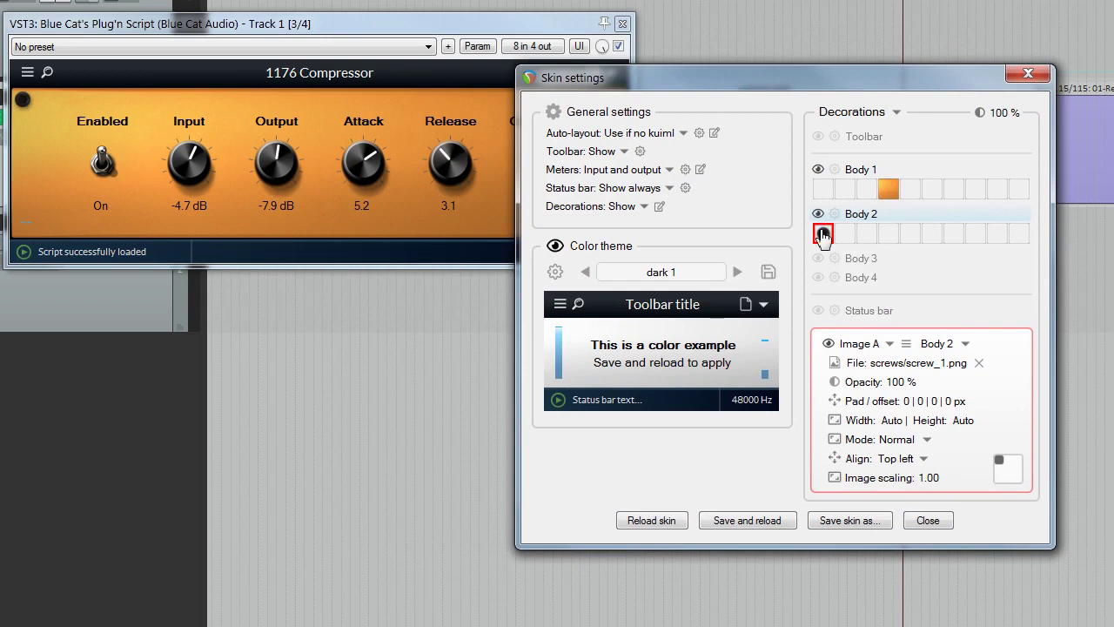
pyautogui.moveTo(757, 84); pyautogui.dragTo(675, 86)
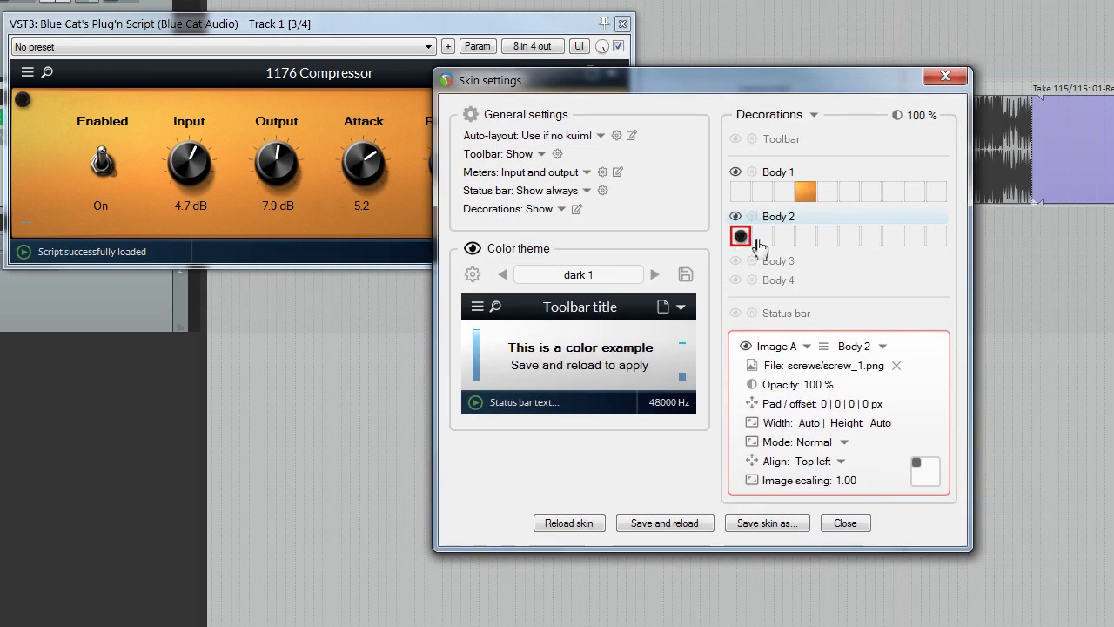
pyautogui.click(822, 347)
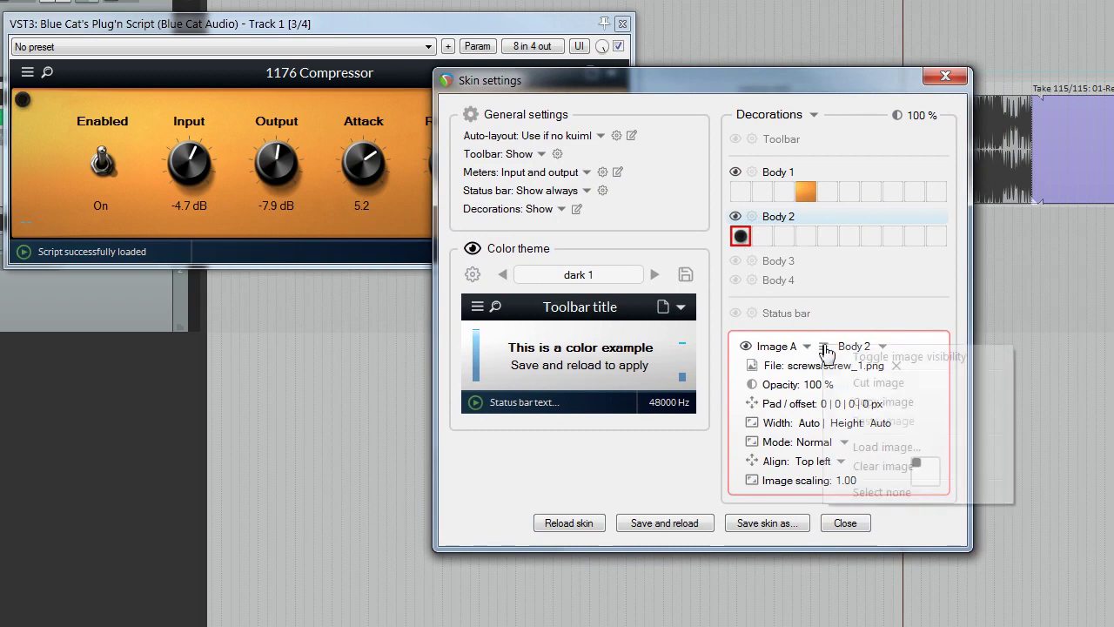
pyautogui.click(870, 401)
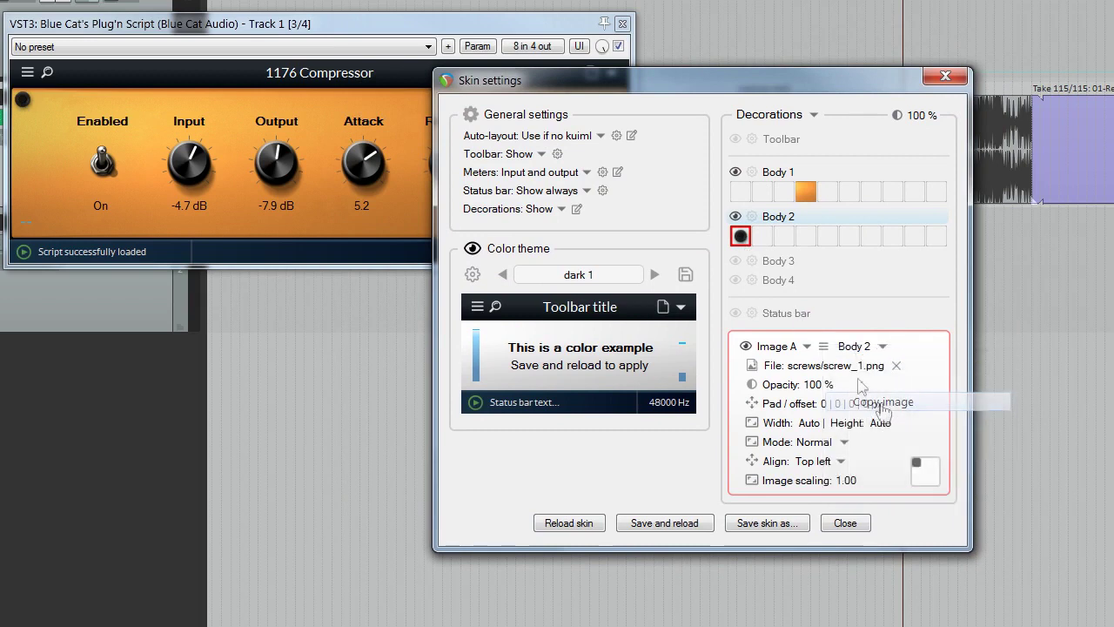
# Step: Paste the screw into Body 2's second image slot and align it top right
pyautogui.click(762, 237)
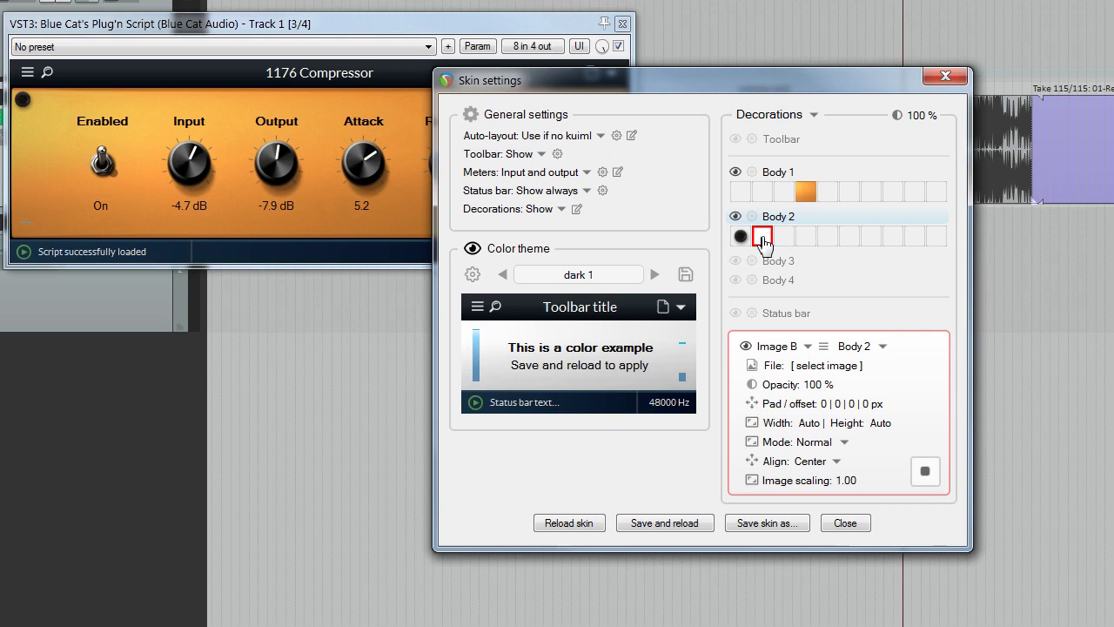
pyautogui.rightClick(762, 241)
pyautogui.click(814, 313)
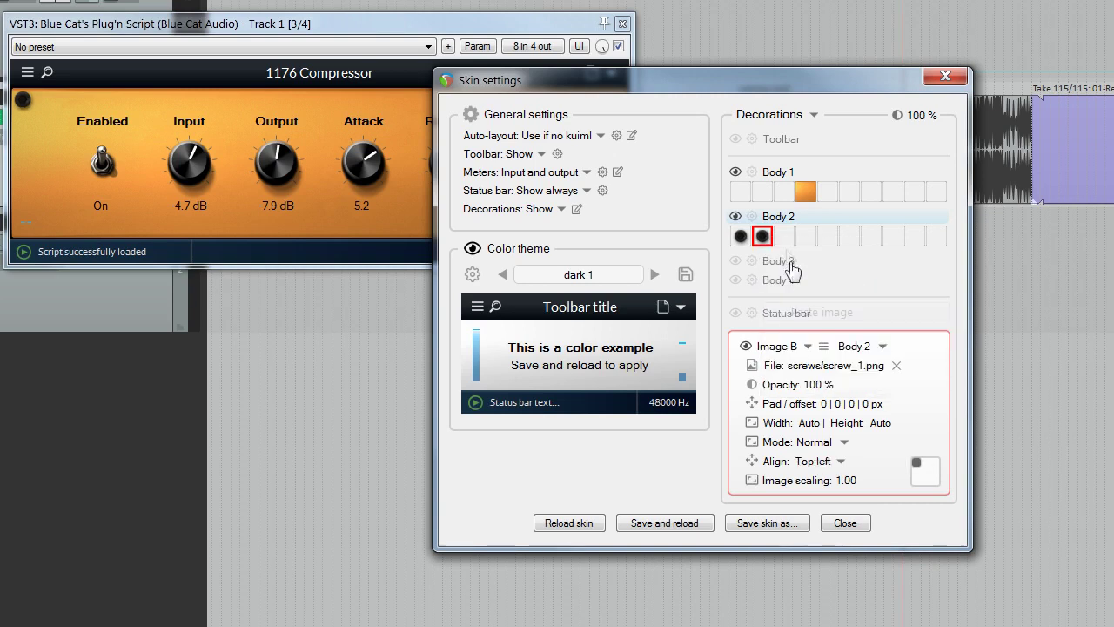
pyautogui.rightClick(762, 241)
pyautogui.press('Escape')
pyautogui.click(934, 465)
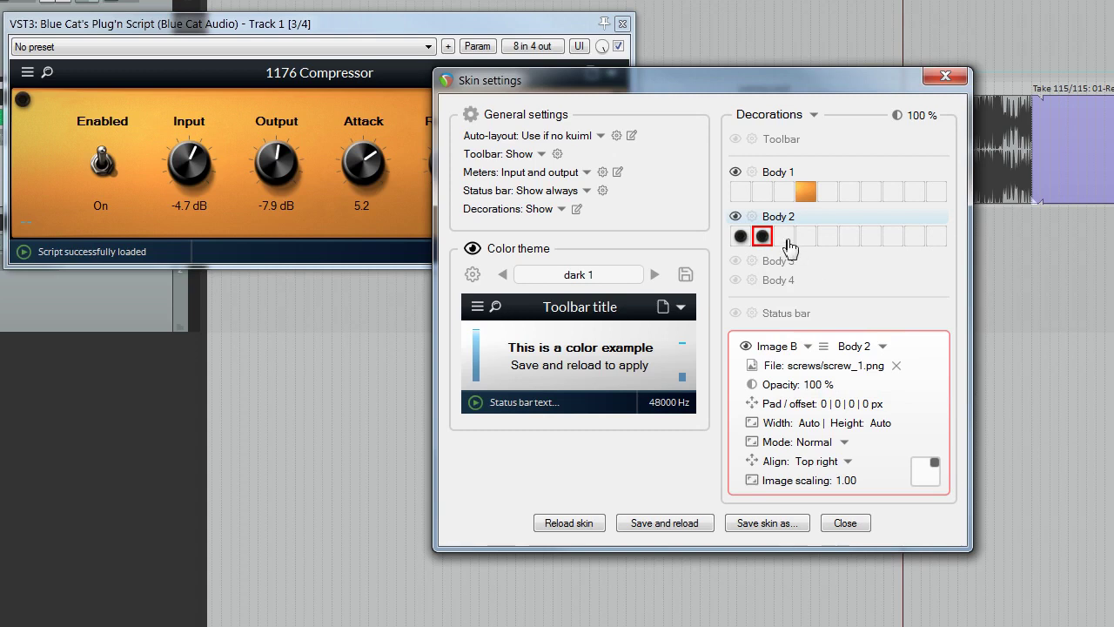
# Step: Paste the screw into the third image slot and align it bottom left
pyautogui.moveTo(709, 83); pyautogui.dragTo(699, 139)
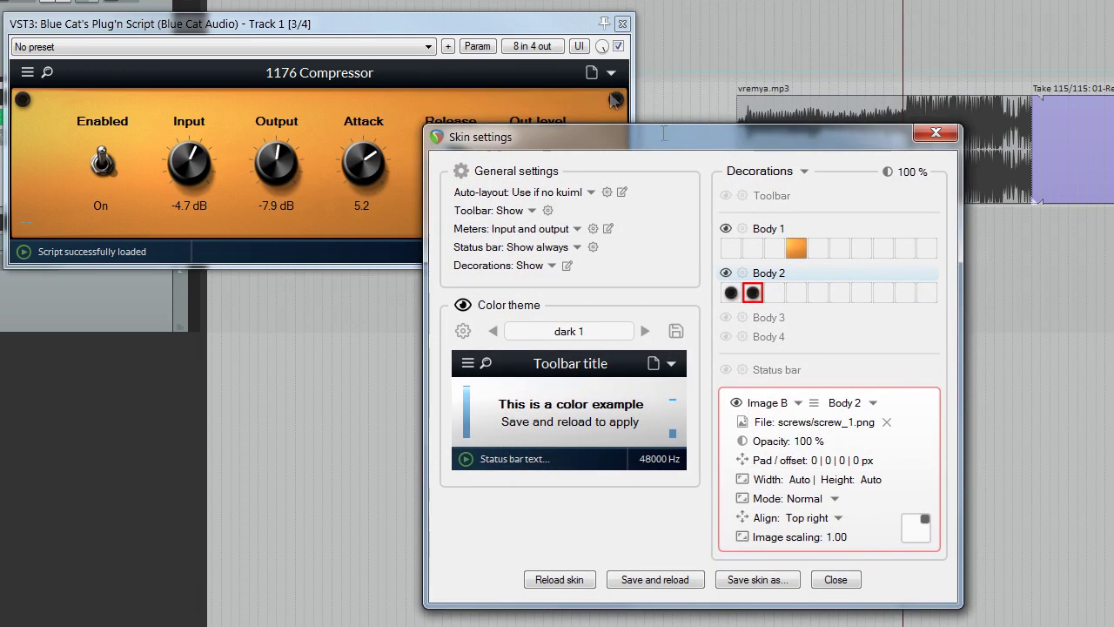
pyautogui.click(774, 294)
pyautogui.rightClick(773, 293)
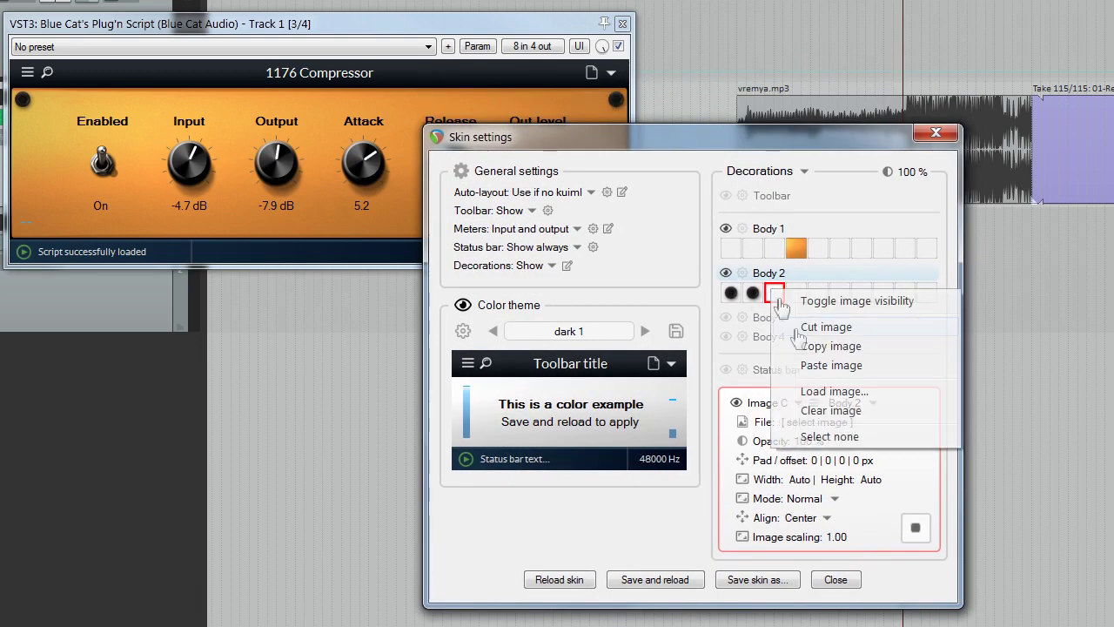
pyautogui.click(818, 365)
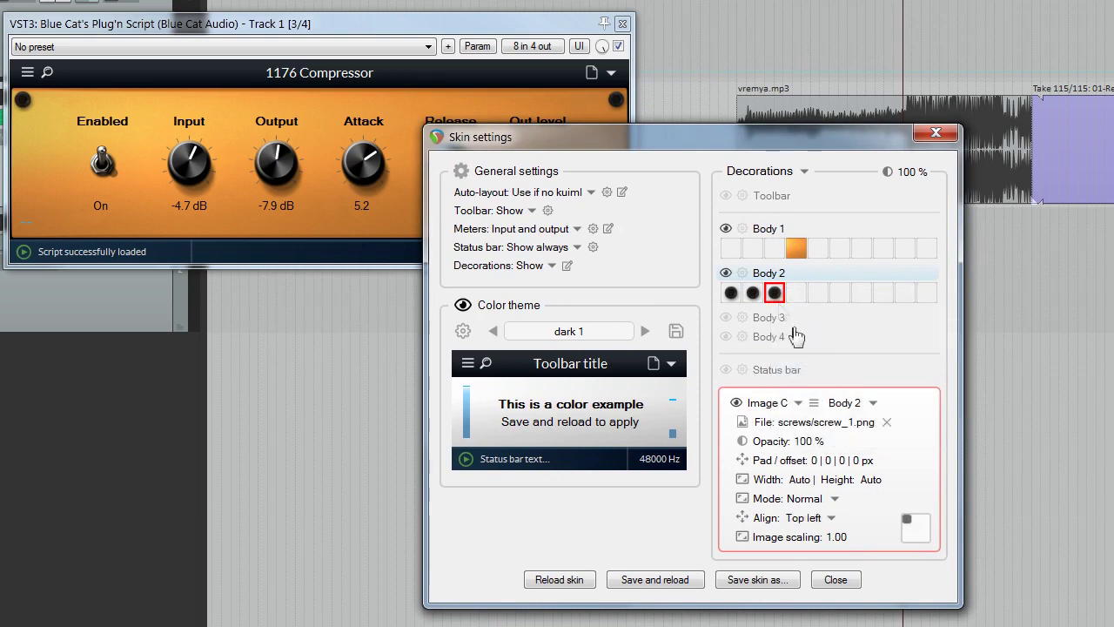
pyautogui.click(910, 537)
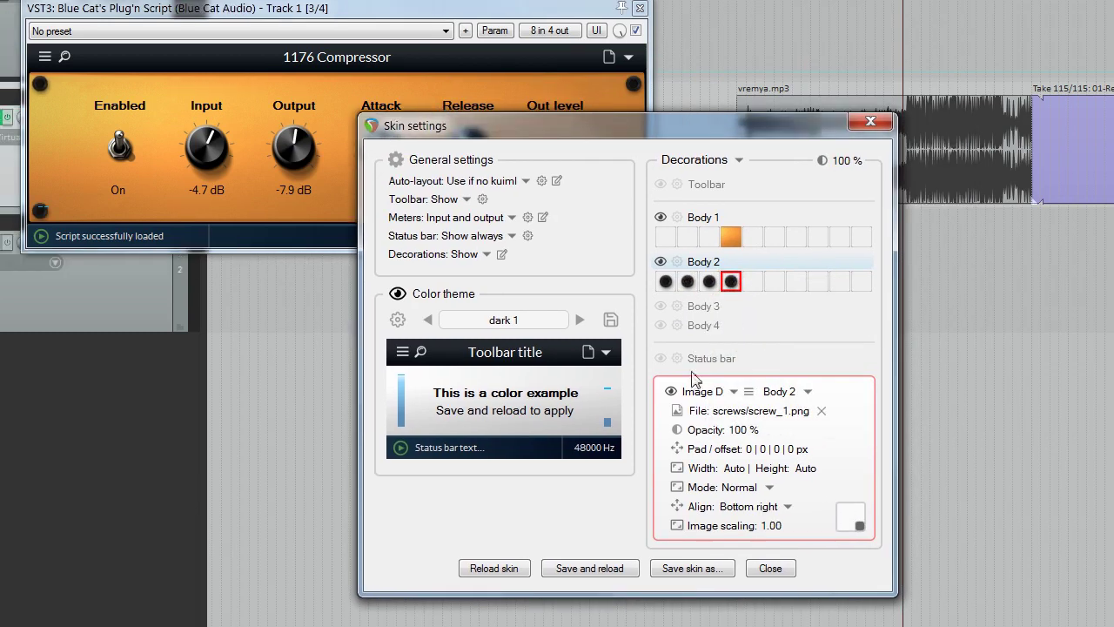
# Step: Reset the fourth screw's scaling to 1.00 and rename the Body 2 group to Screws
pyautogui.moveTo(729, 130); pyautogui.dragTo(714, 135)
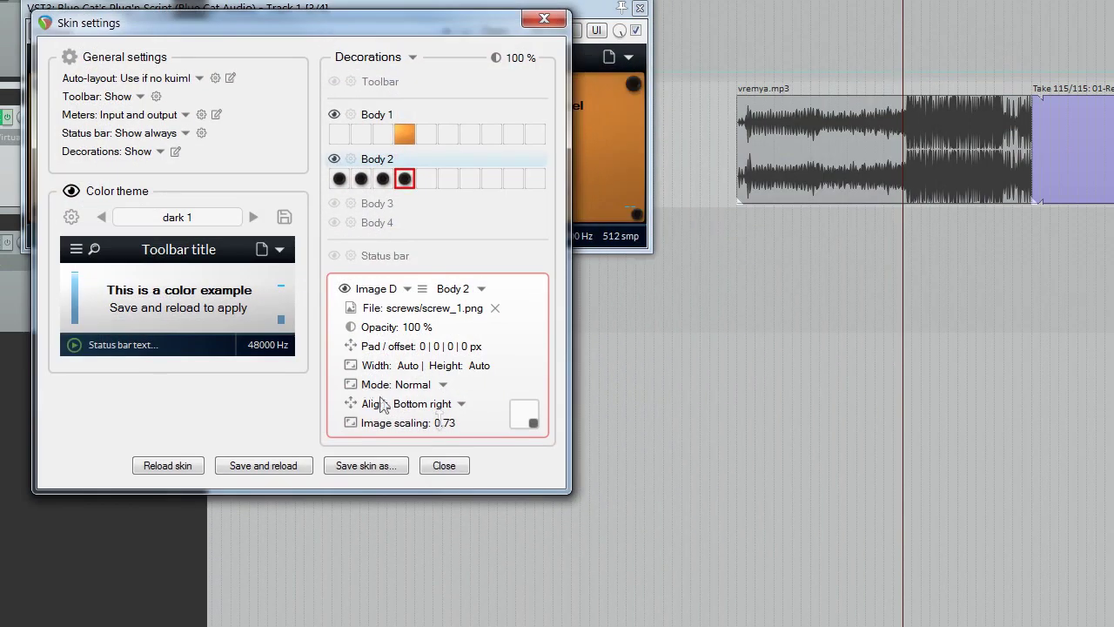
pyautogui.doubleClick(444, 424)
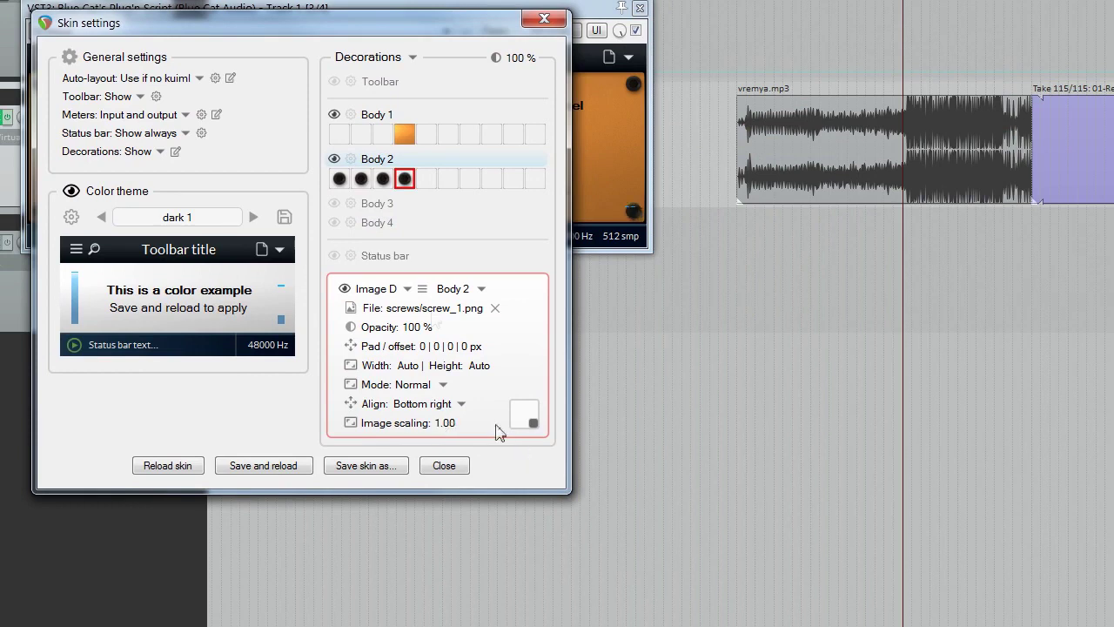
pyautogui.click(380, 162)
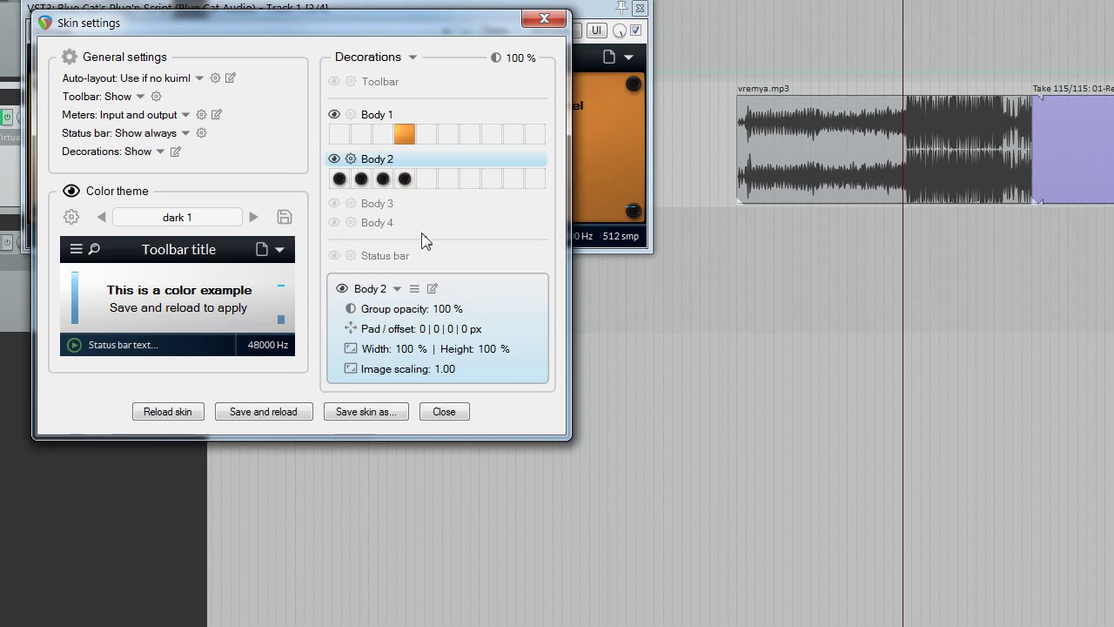
pyautogui.doubleClick(438, 307)
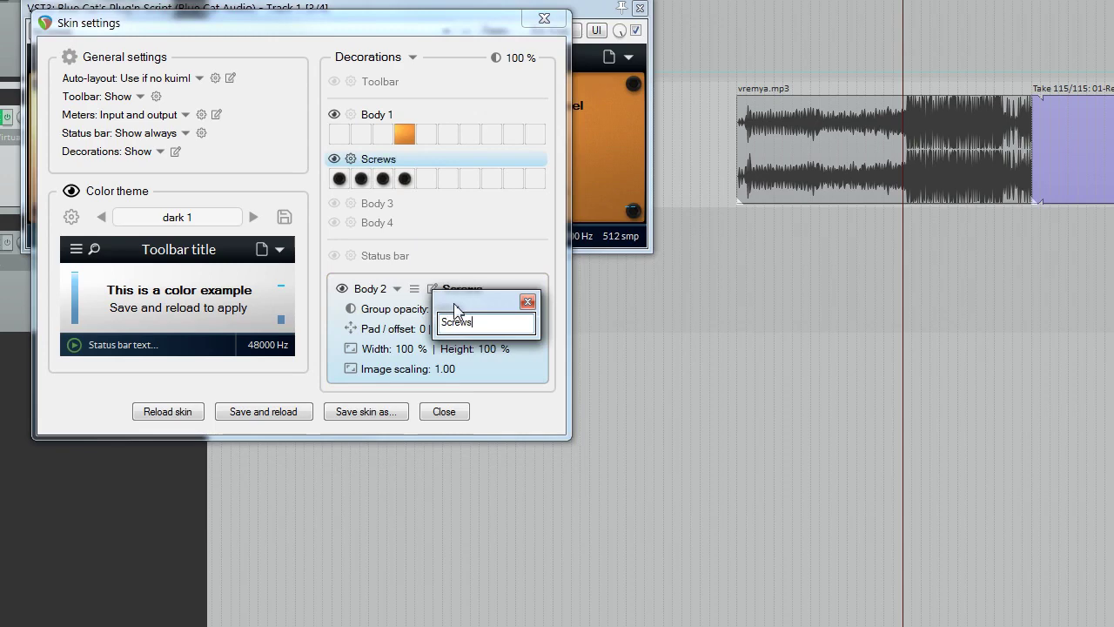
pyautogui.press('Return')
# Step: Shrink the screws to 0.73 image scaling and inset them 12|12 px
pyautogui.moveTo(409, 24); pyautogui.dragTo(922, 77)
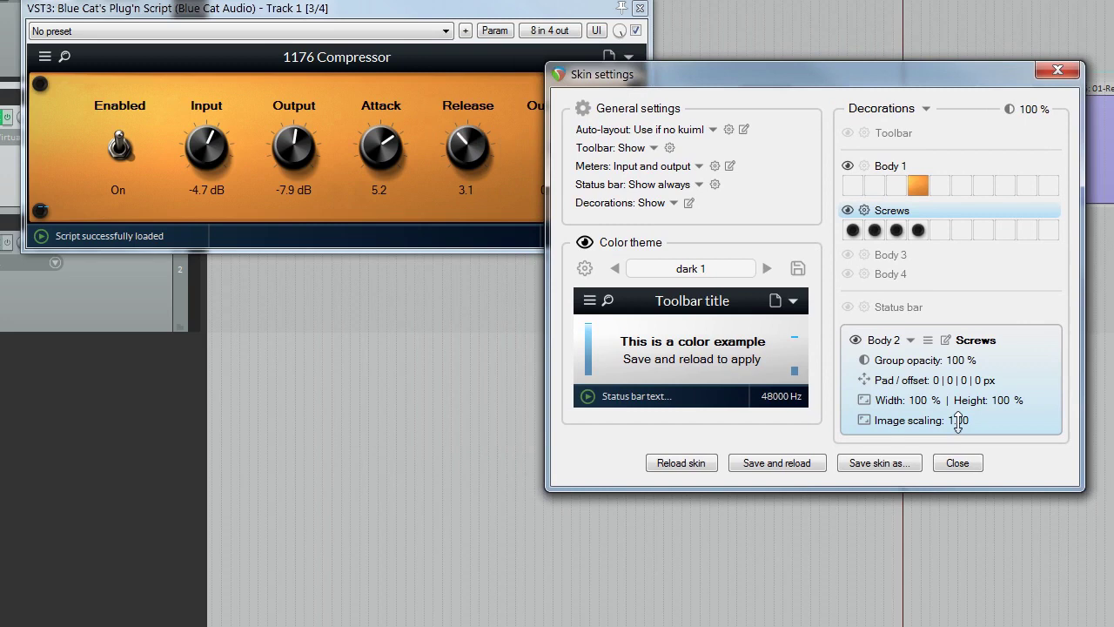
pyautogui.moveTo(958, 421); pyautogui.dragTo(964, 424)
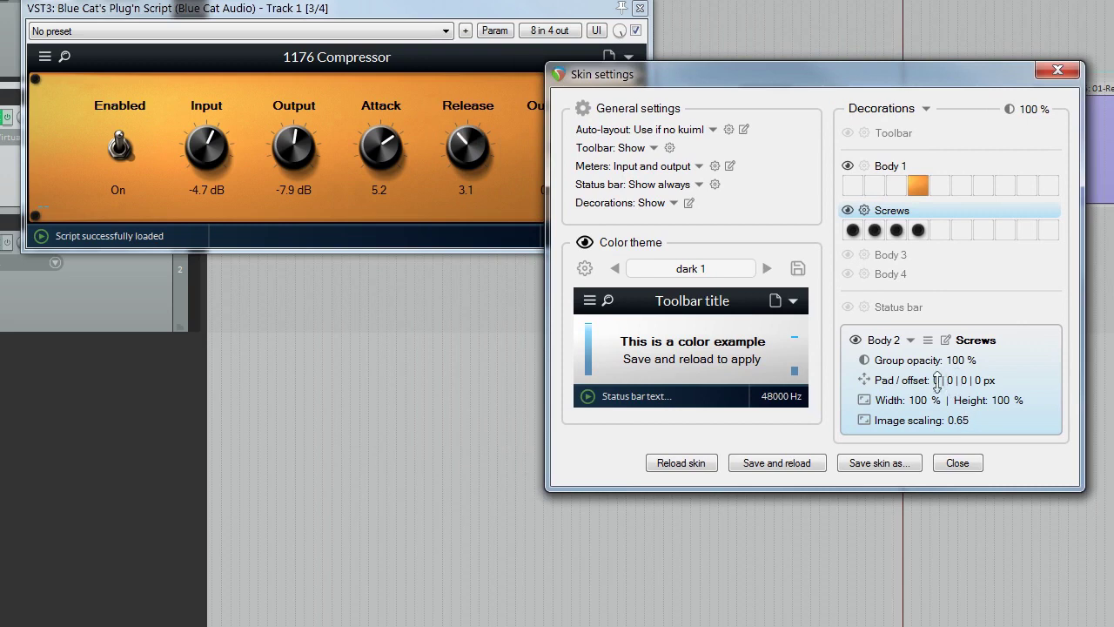
pyautogui.moveTo(936, 384); pyautogui.dragTo(915, 429)
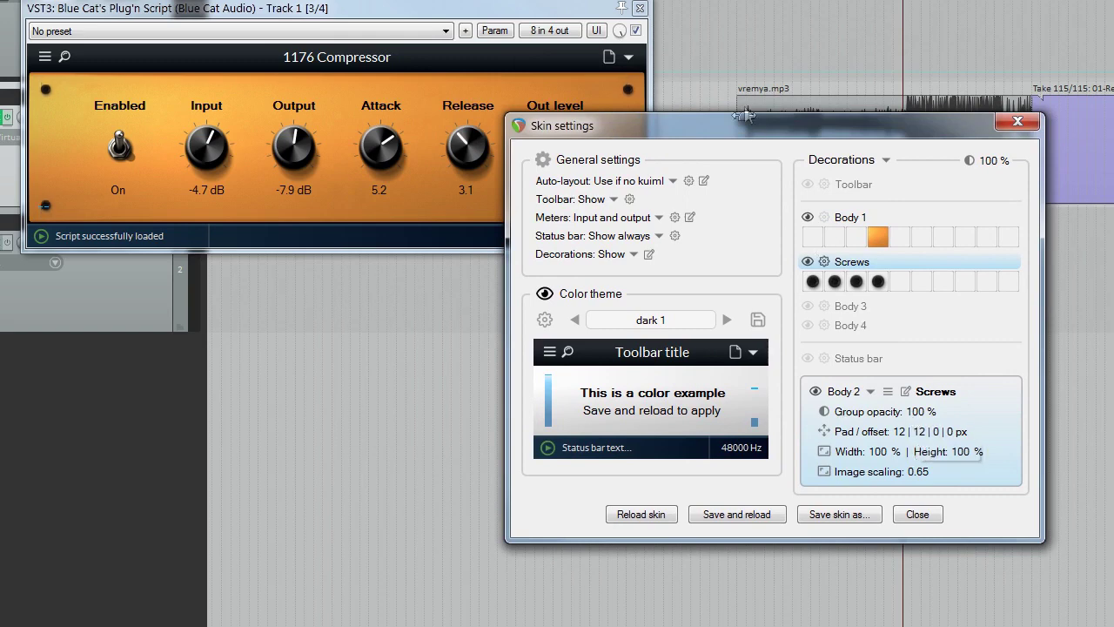
pyautogui.moveTo(745, 125); pyautogui.dragTo(801, 150)
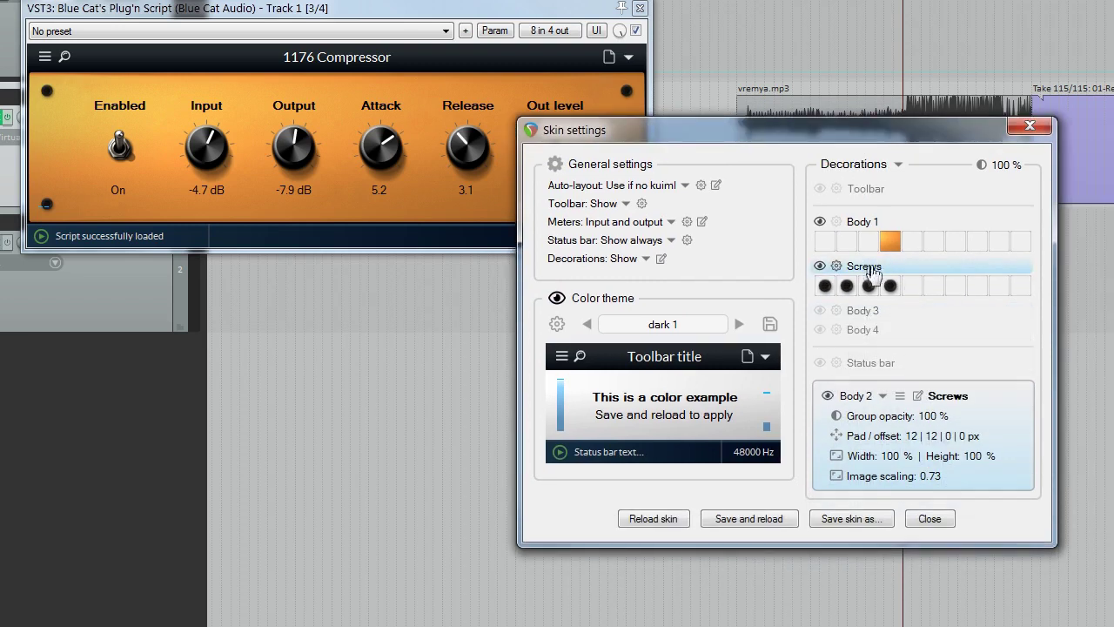
# Step: Cancel saving the Screws group, then start loading a saved decoration group into Body 3
pyautogui.rightClick(881, 266)
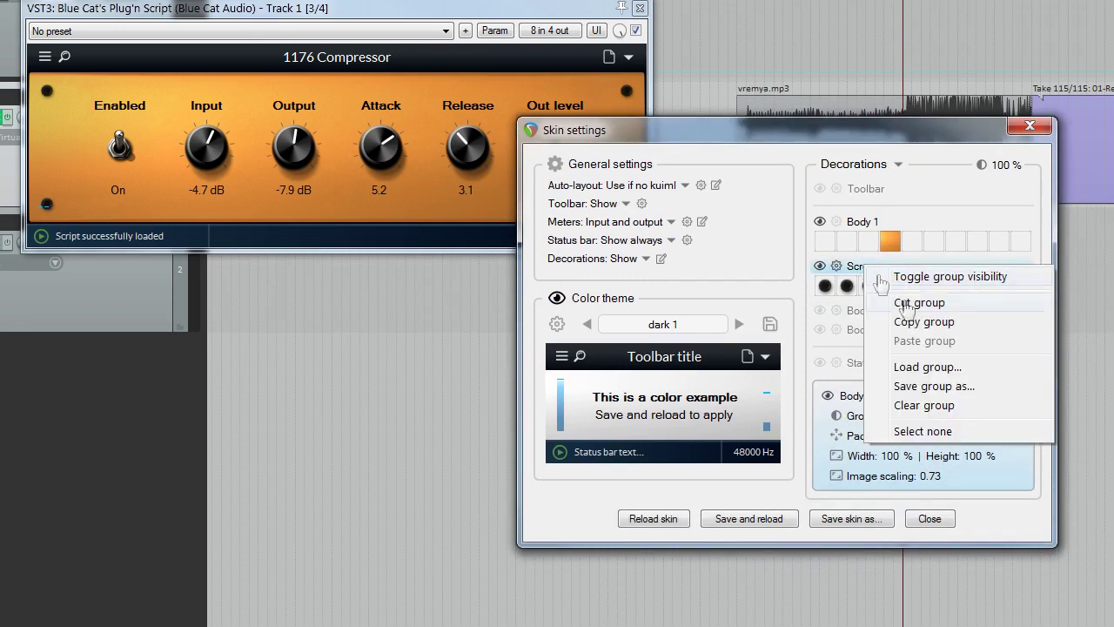
pyautogui.click(954, 394)
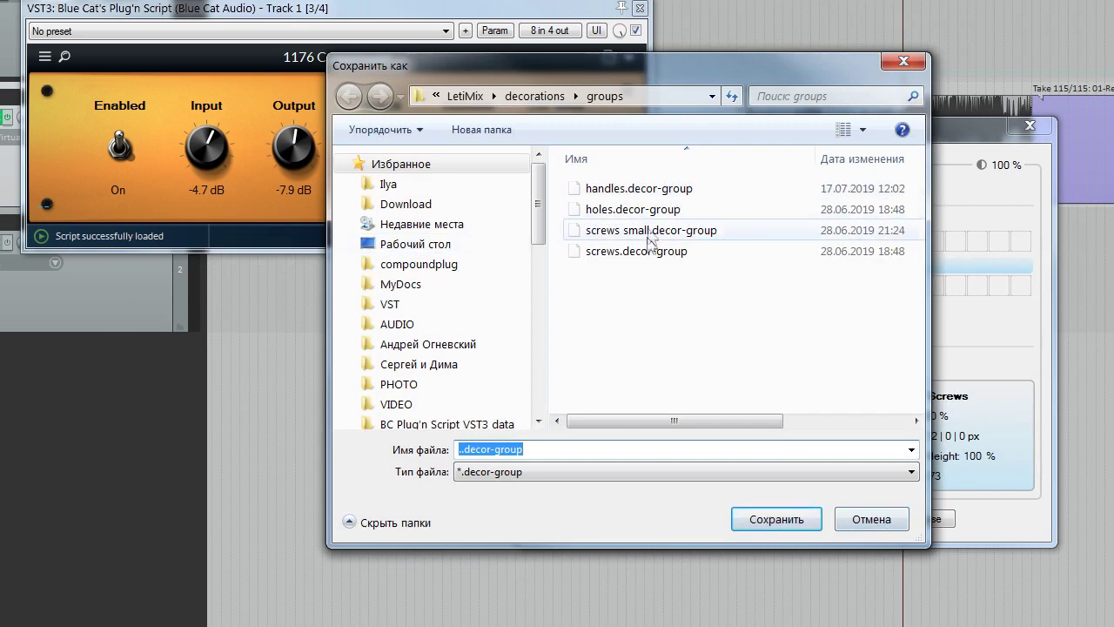
pyautogui.click(871, 520)
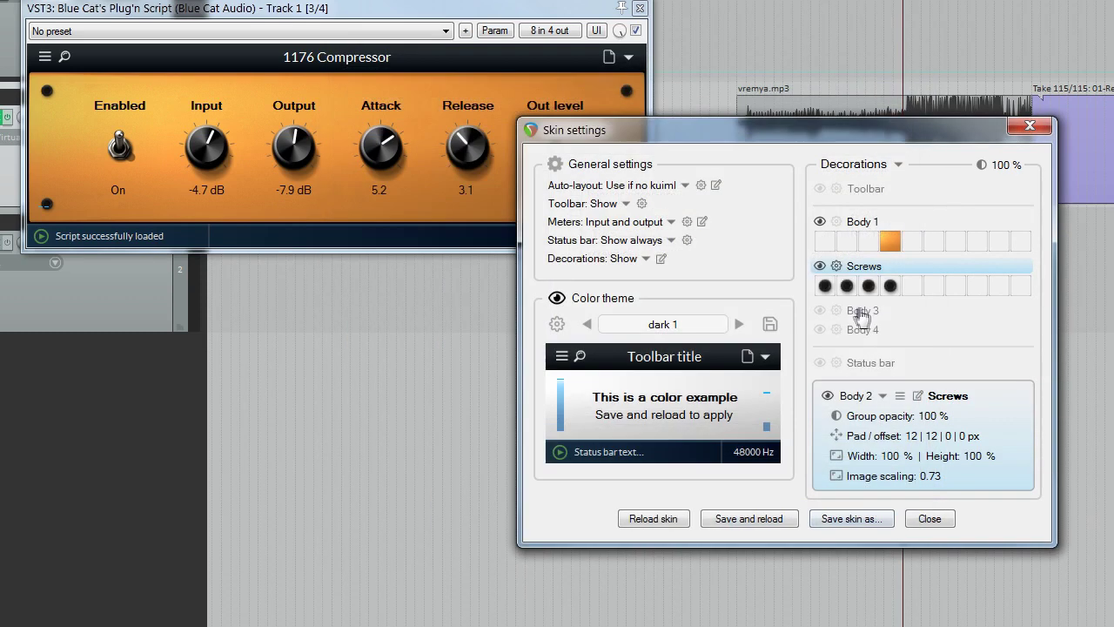
pyautogui.click(859, 315)
pyautogui.rightClick(862, 313)
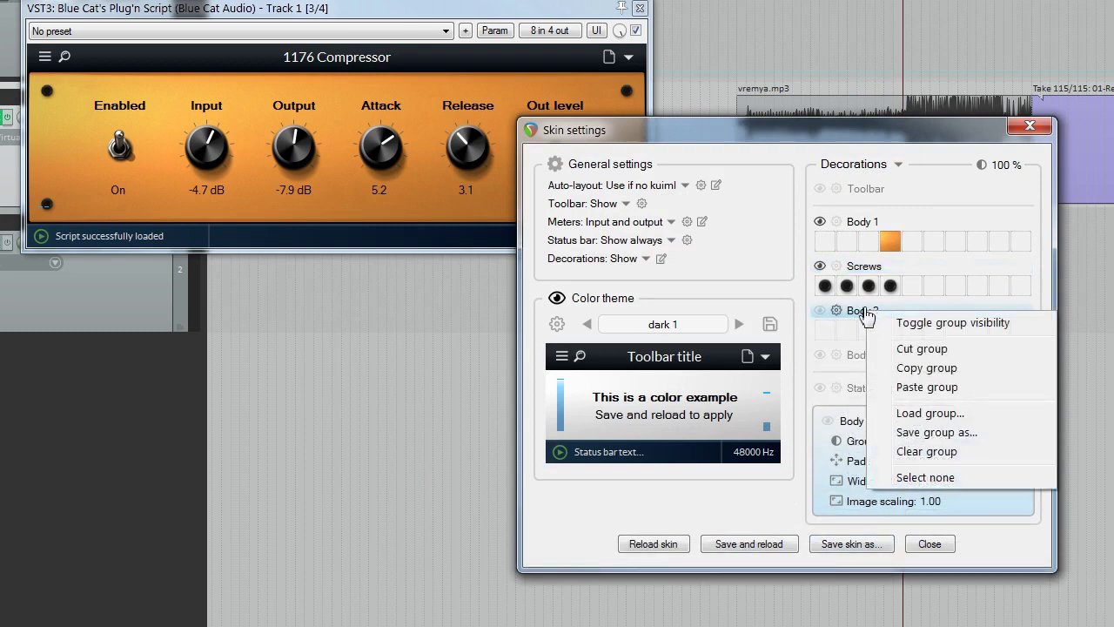
pyautogui.click(936, 412)
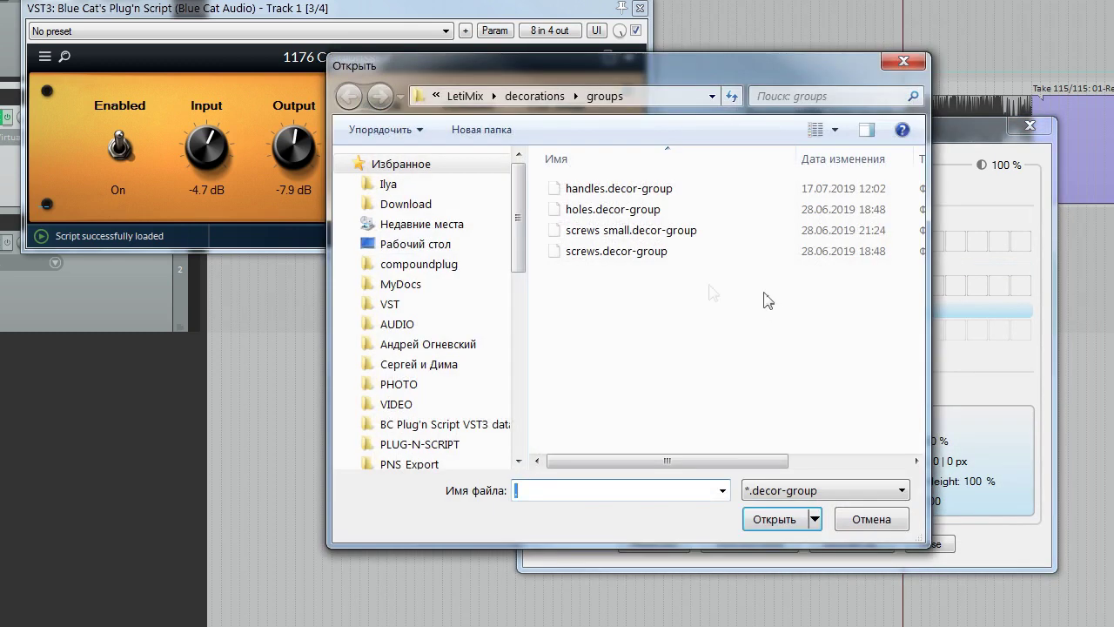
# Step: Load handles.decor-group into Body 3 and make the compressor body taller
pyautogui.doubleClick(616, 191)
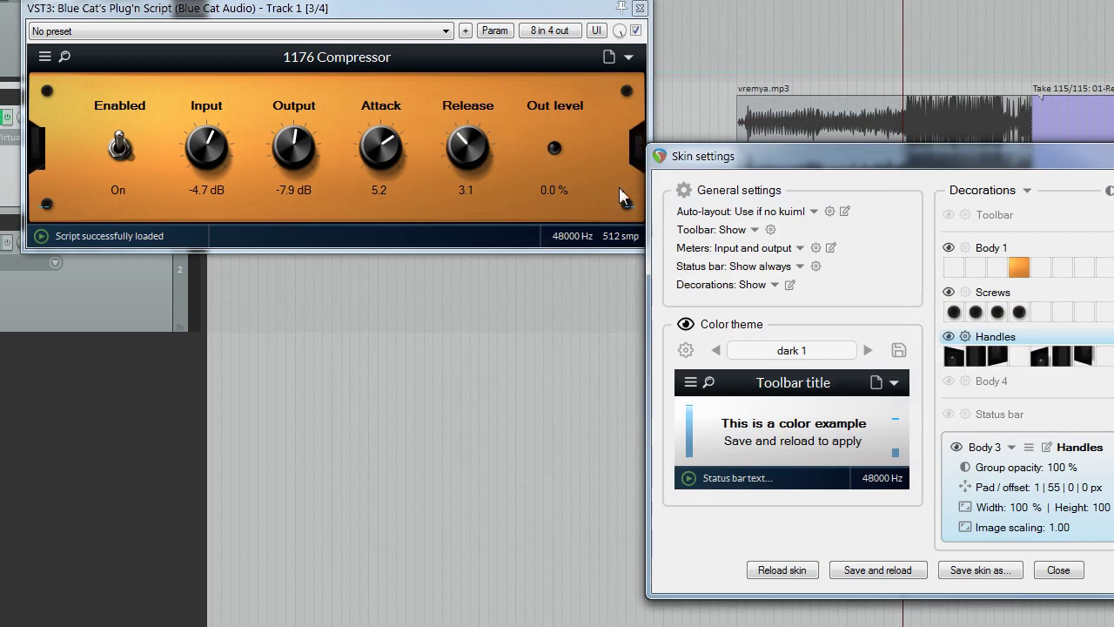
pyautogui.click(882, 425)
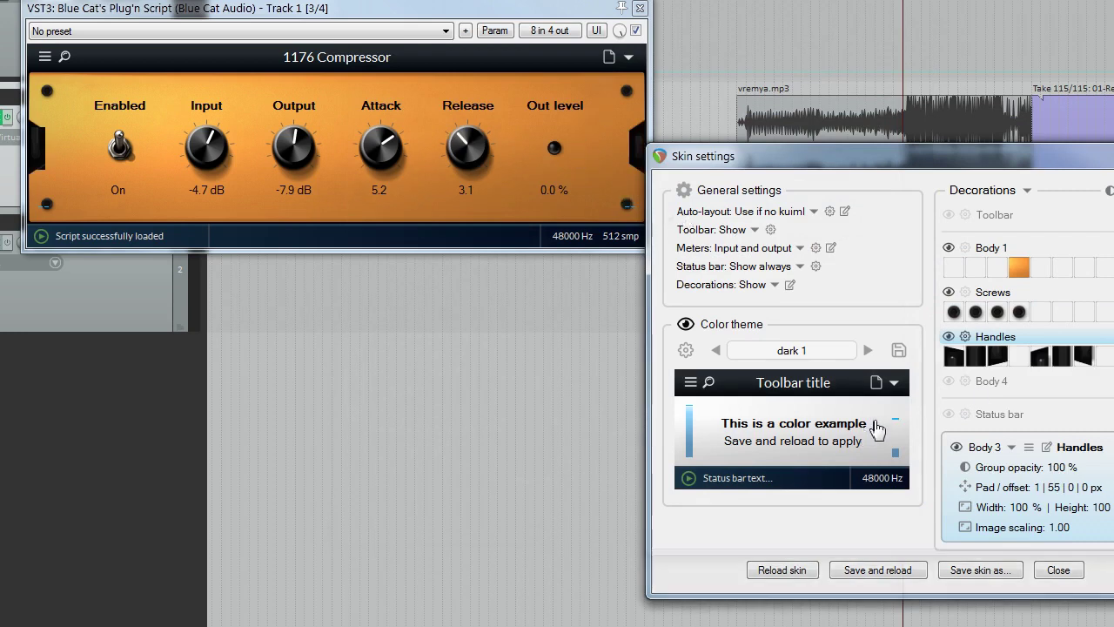
pyautogui.moveTo(1081, 391); pyautogui.dragTo(1075, 381)
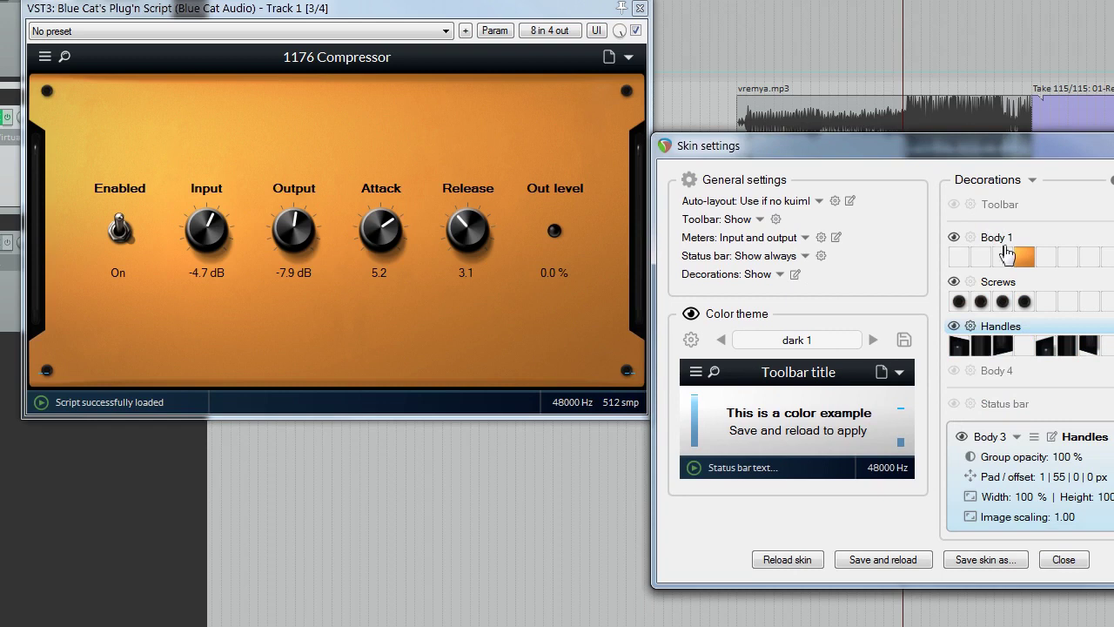
# Step: Review the handle images, keeping image mode at Normal, and check the Handles group properties
pyautogui.click(1005, 374)
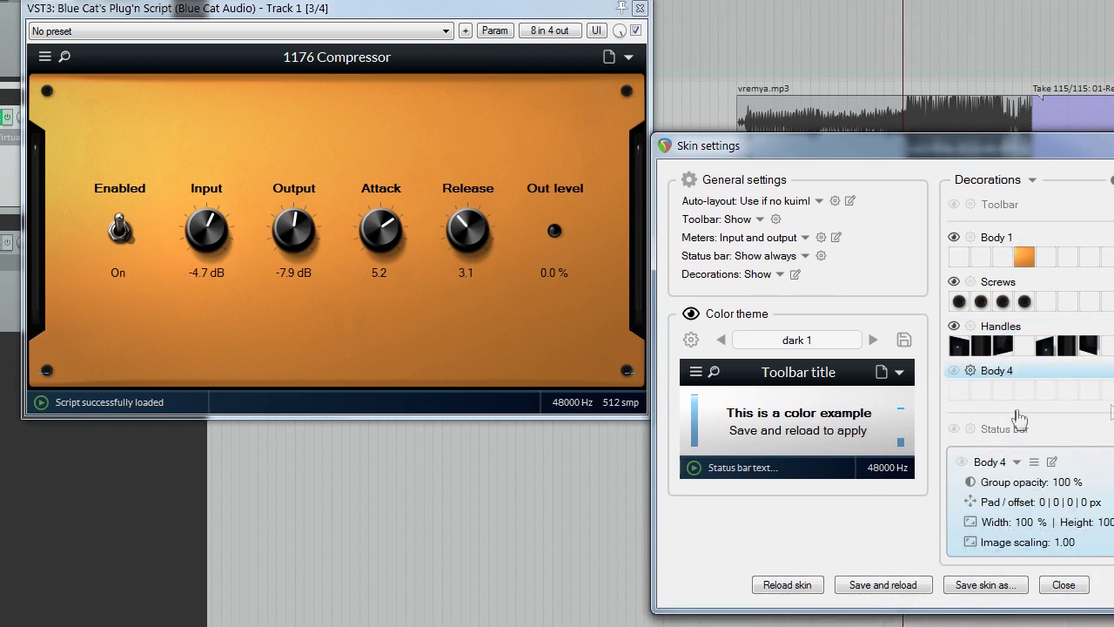
pyautogui.click(1002, 346)
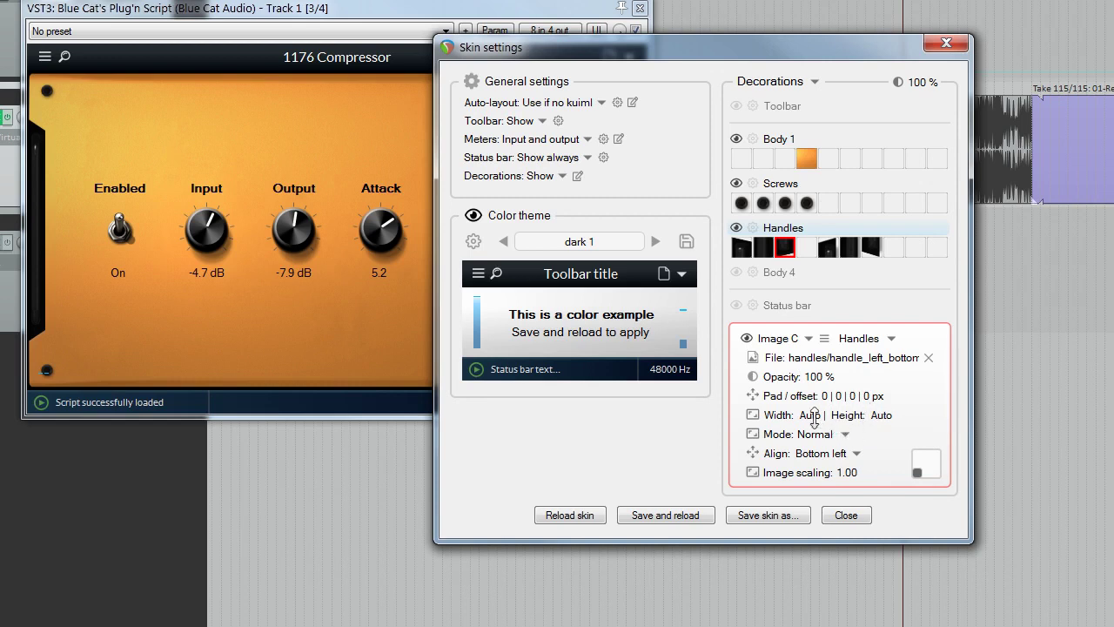
pyautogui.click(826, 442)
pyautogui.click(860, 477)
pyautogui.click(933, 477)
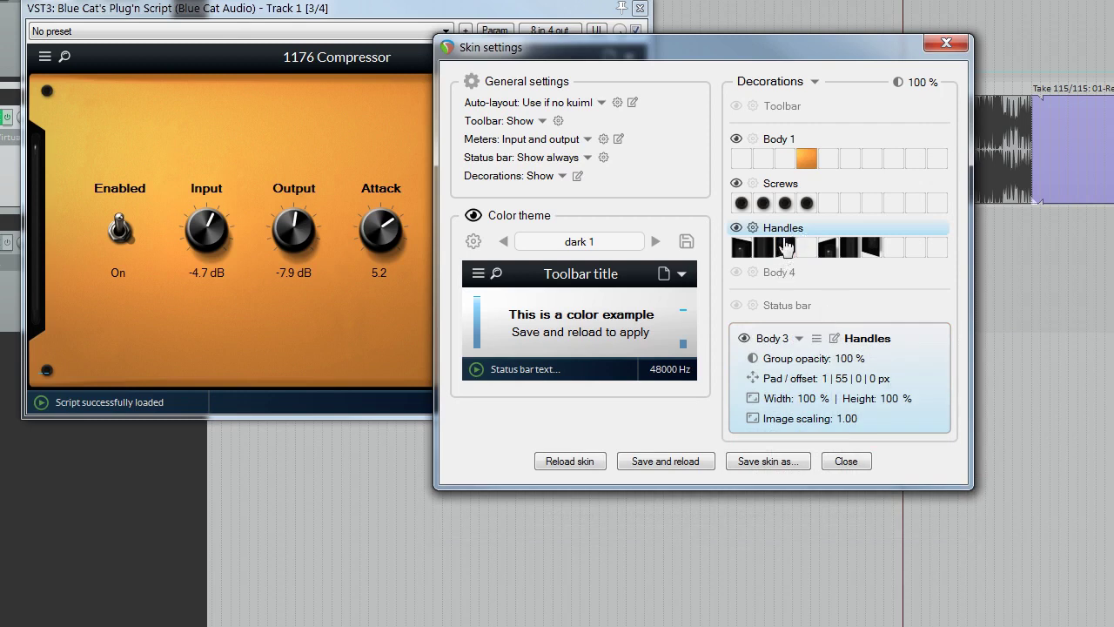
pyautogui.click(820, 300)
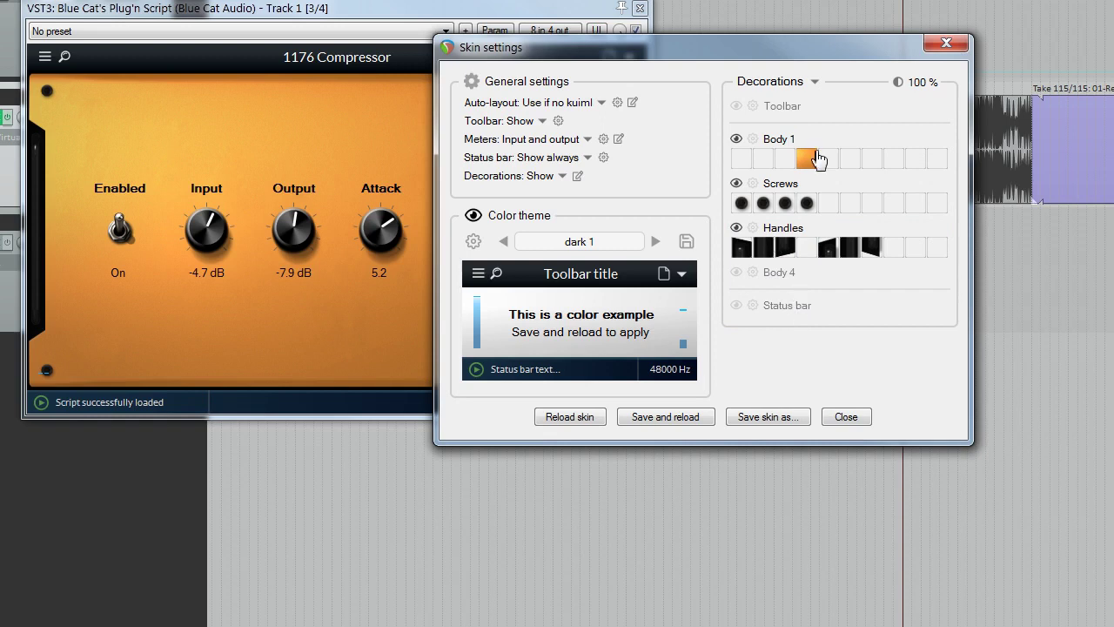
# Step: Enable Preview decorations on theme preview in the colour theme options
pyautogui.click(784, 108)
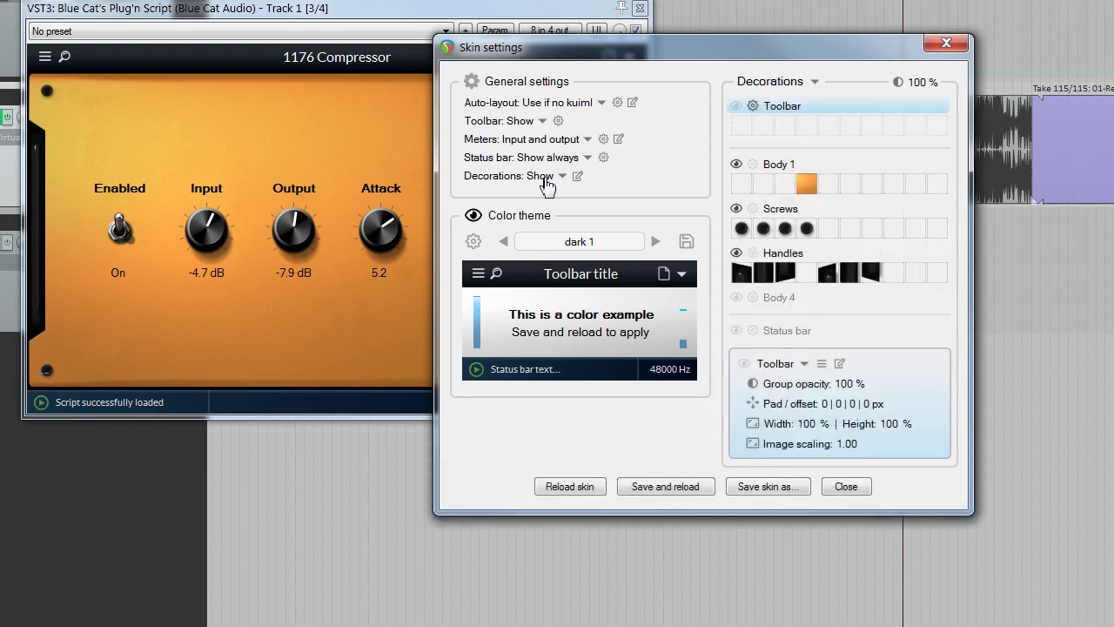
pyautogui.moveTo(638, 43); pyautogui.dragTo(813, 56)
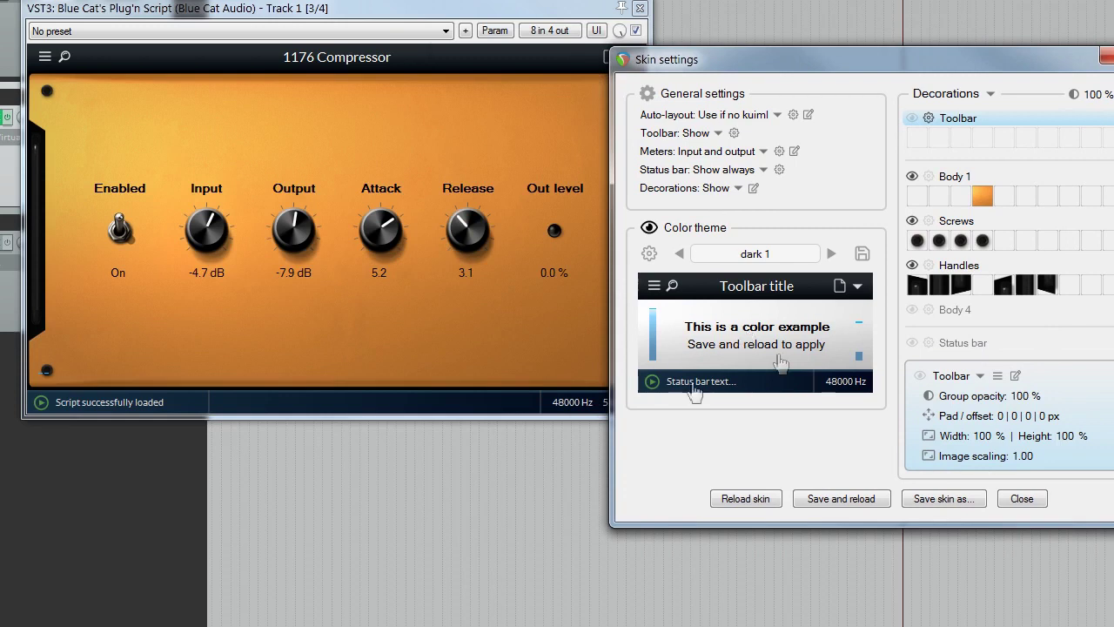
pyautogui.click(650, 256)
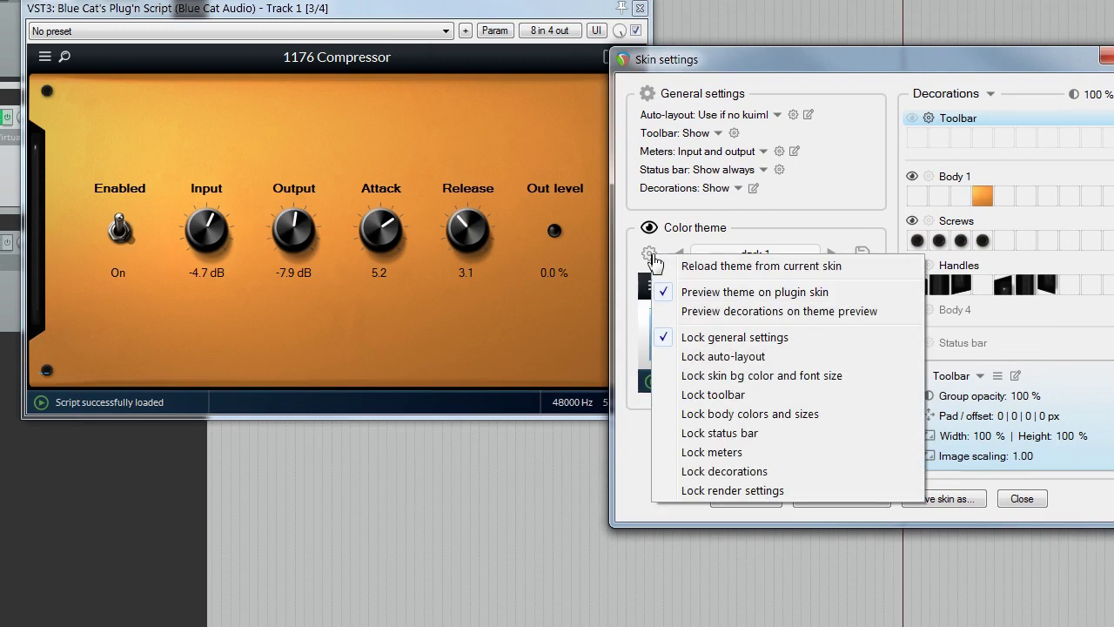
pyautogui.click(695, 312)
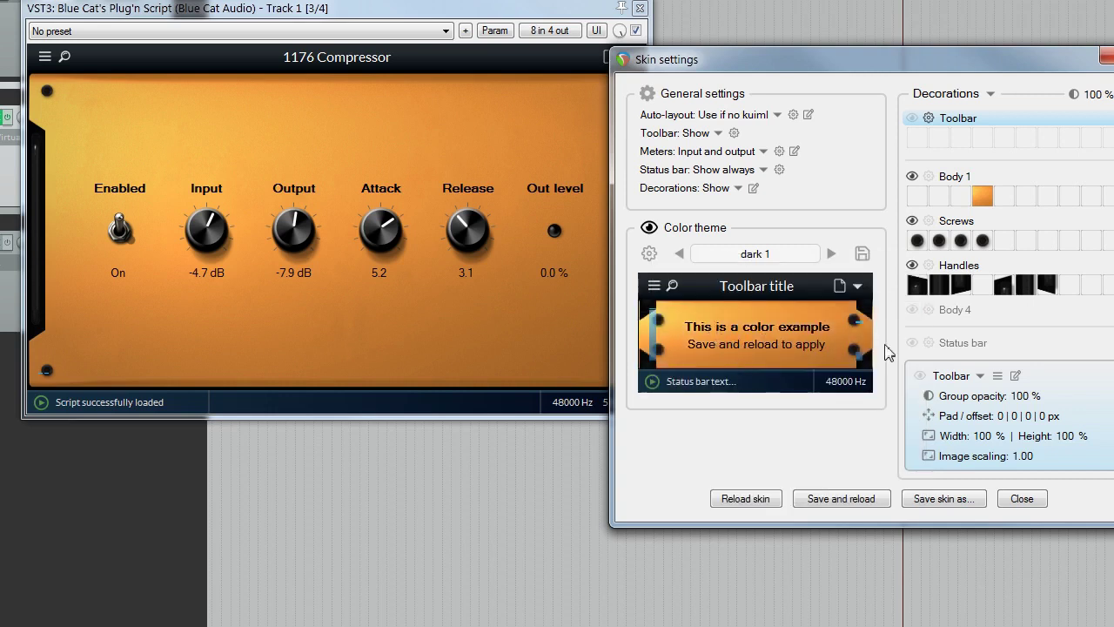
pyautogui.click(657, 259)
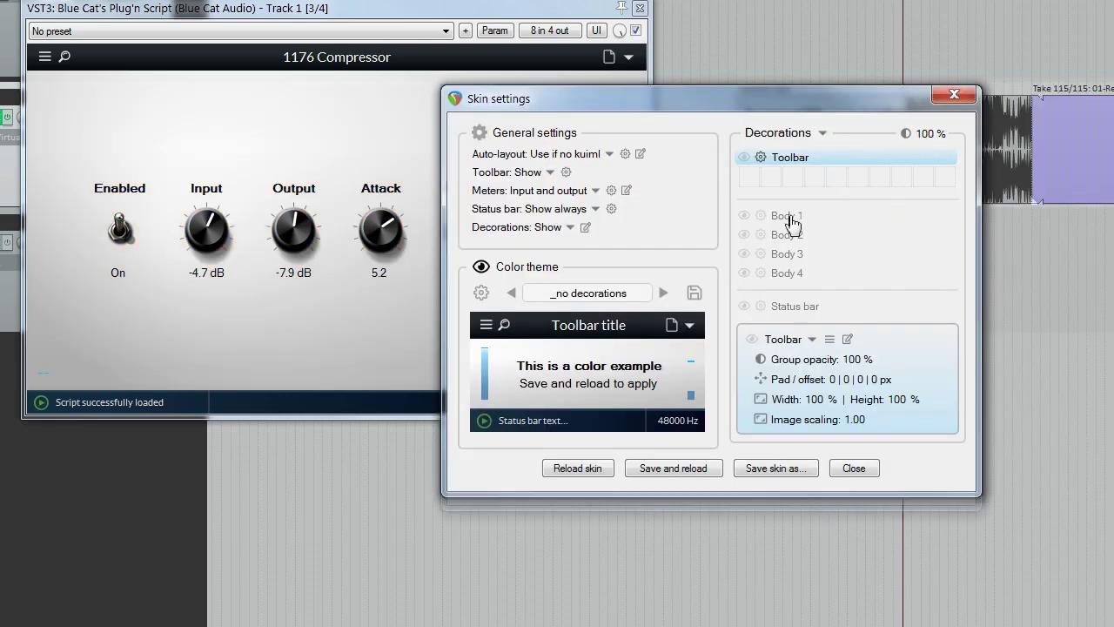
# Step: Cut the image out of Body 1's first image slot
pyautogui.click(786, 191)
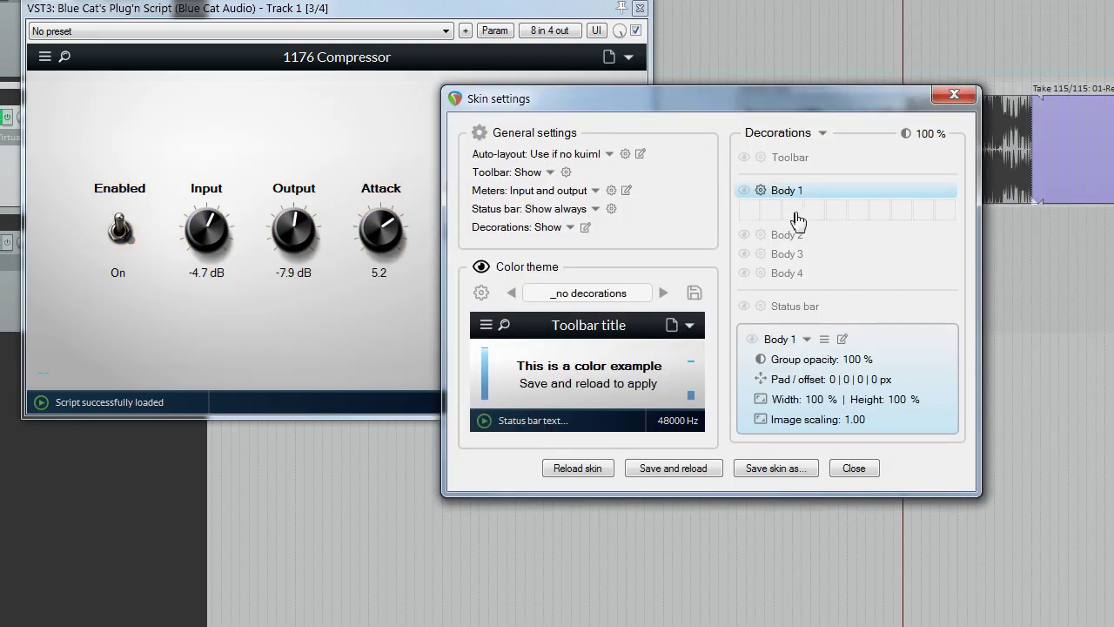
pyautogui.click(792, 213)
pyautogui.rightClick(794, 214)
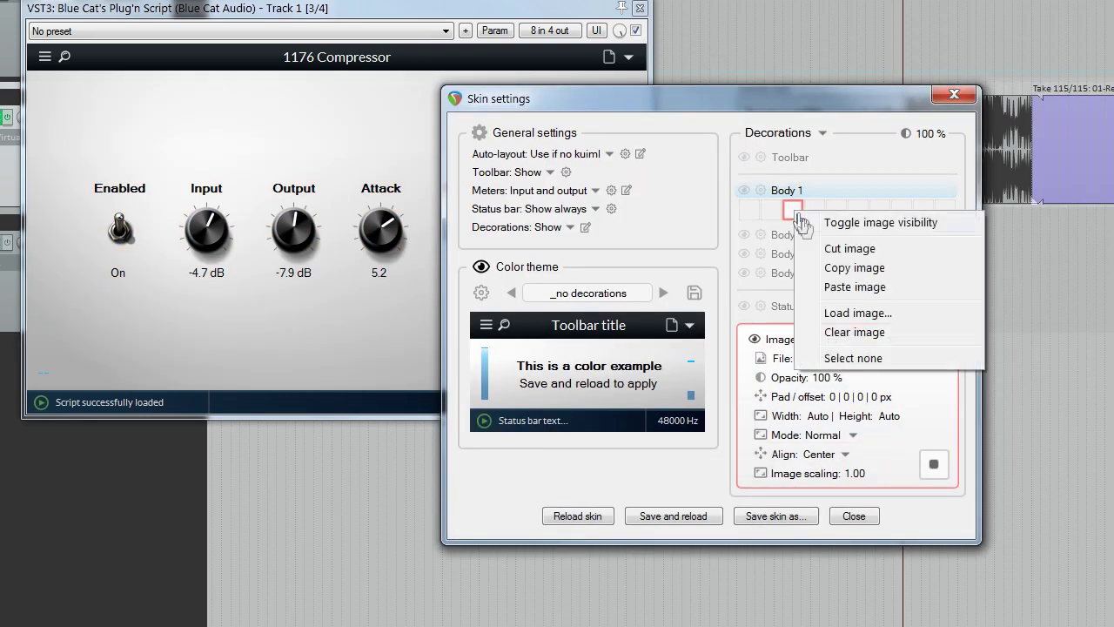
pyautogui.click(849, 250)
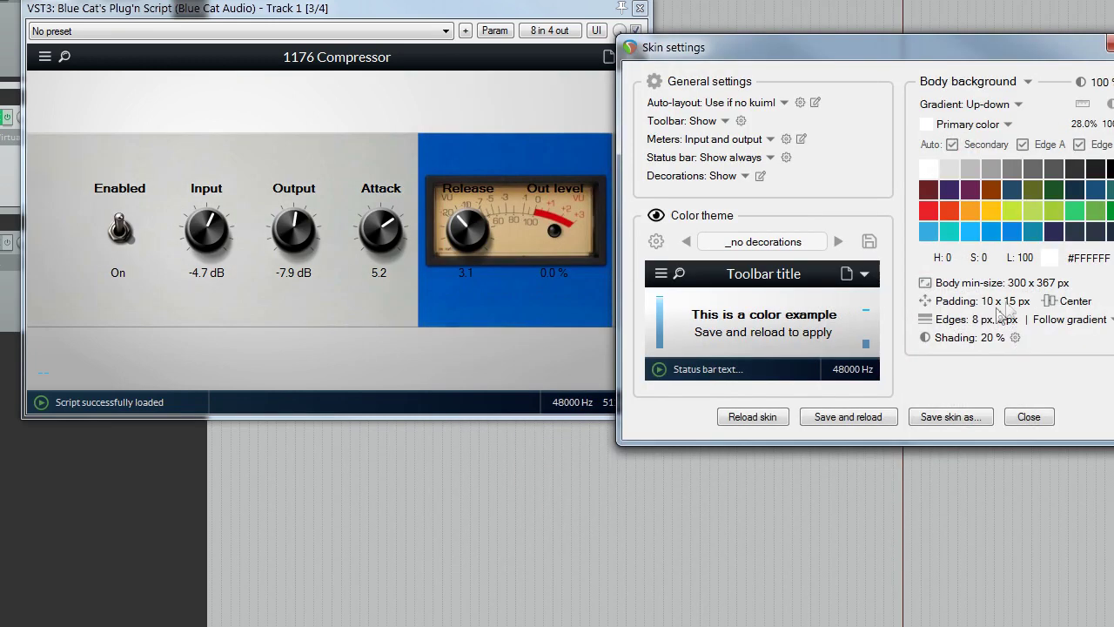
# Step: Set the body minimum width to 1024 px, shading to 0 %, and adjust status bar display
pyautogui.click(1044, 285)
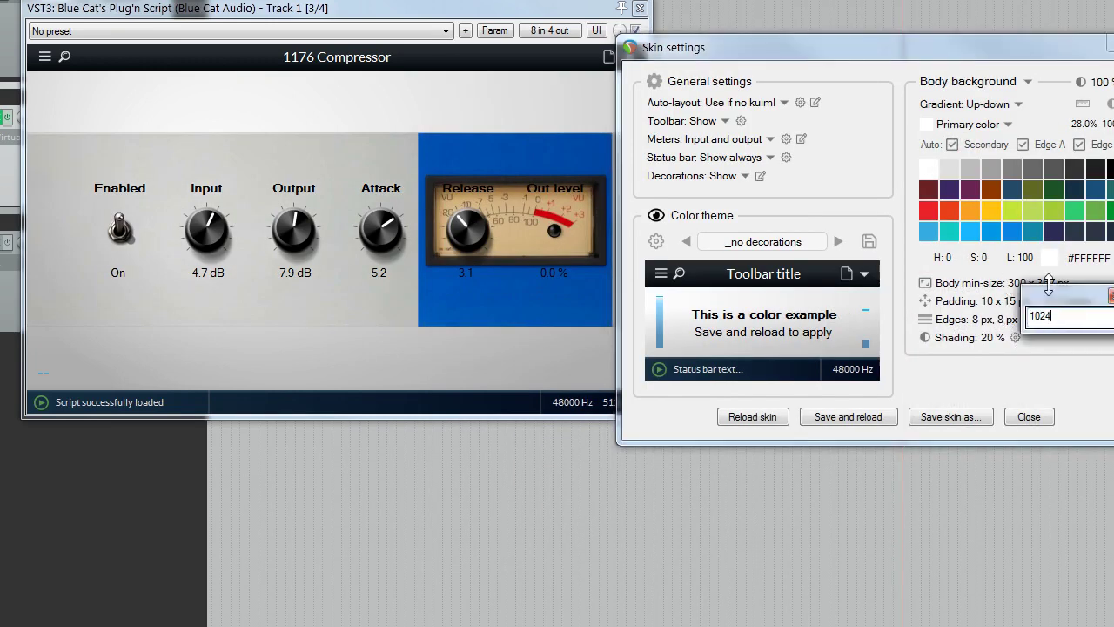
pyautogui.press('Return')
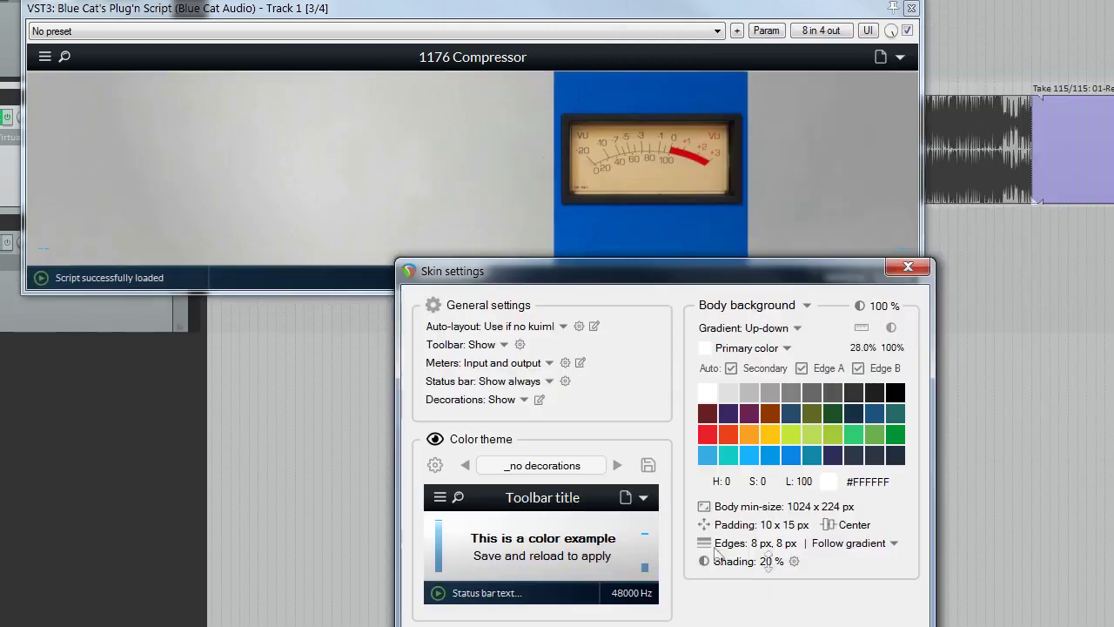
pyautogui.moveTo(771, 561)
pyautogui.mouseDown()
pyautogui.moveTo(771, 600)
pyautogui.moveTo(773, 505)
pyautogui.moveTo(778, 595)
pyautogui.moveTo(774, 522)
pyautogui.moveTo(768, 590)
pyautogui.mouseUp()
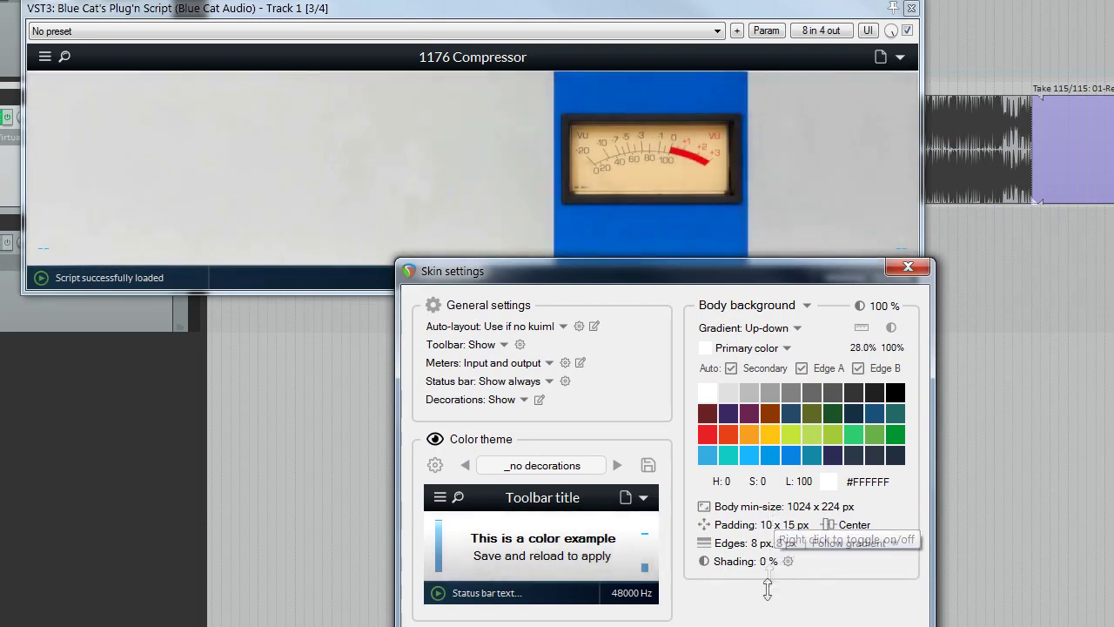
pyautogui.click(522, 381)
# Step: Hide the status bar, open demo_1176.kuiml in Sublime Text, and check the 1176 layout in the plugin
pyautogui.click(566, 387)
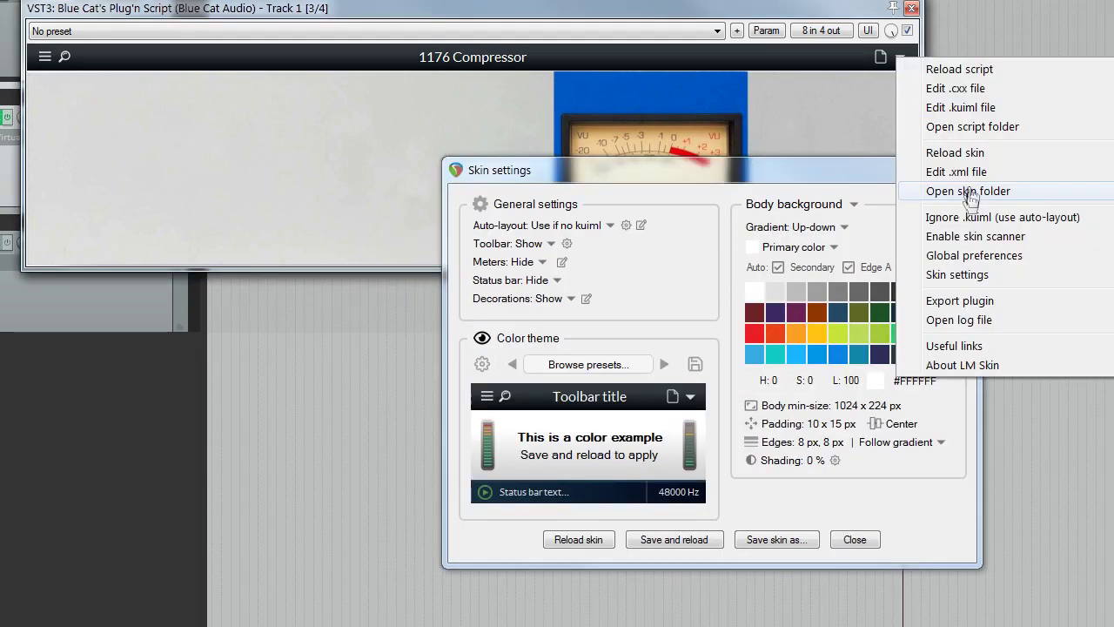
pyautogui.click(974, 111)
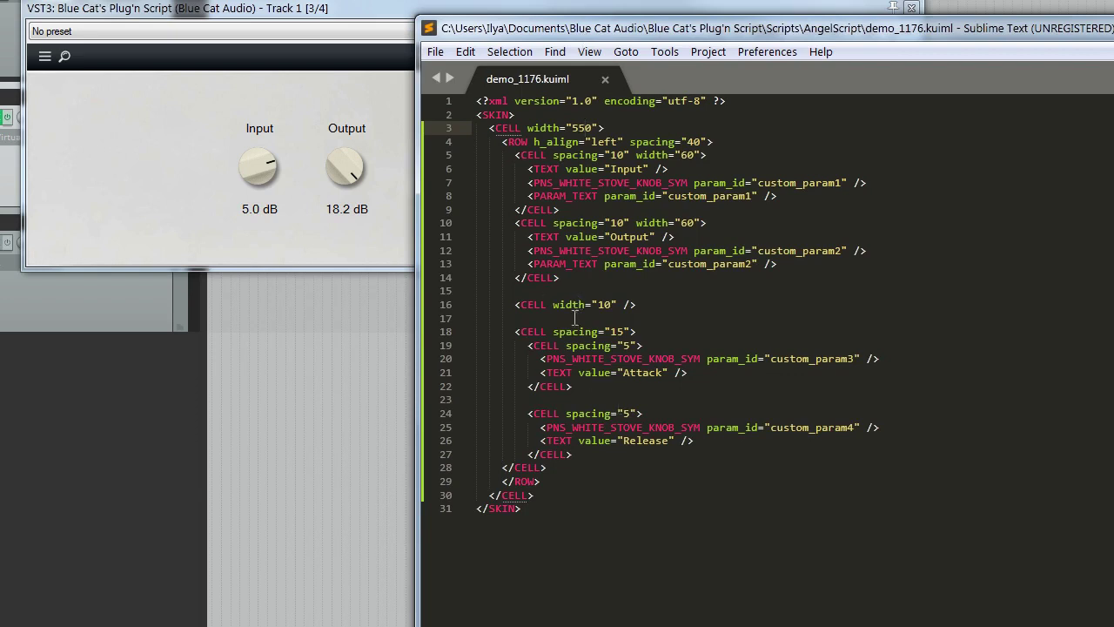
pyautogui.click(281, 105)
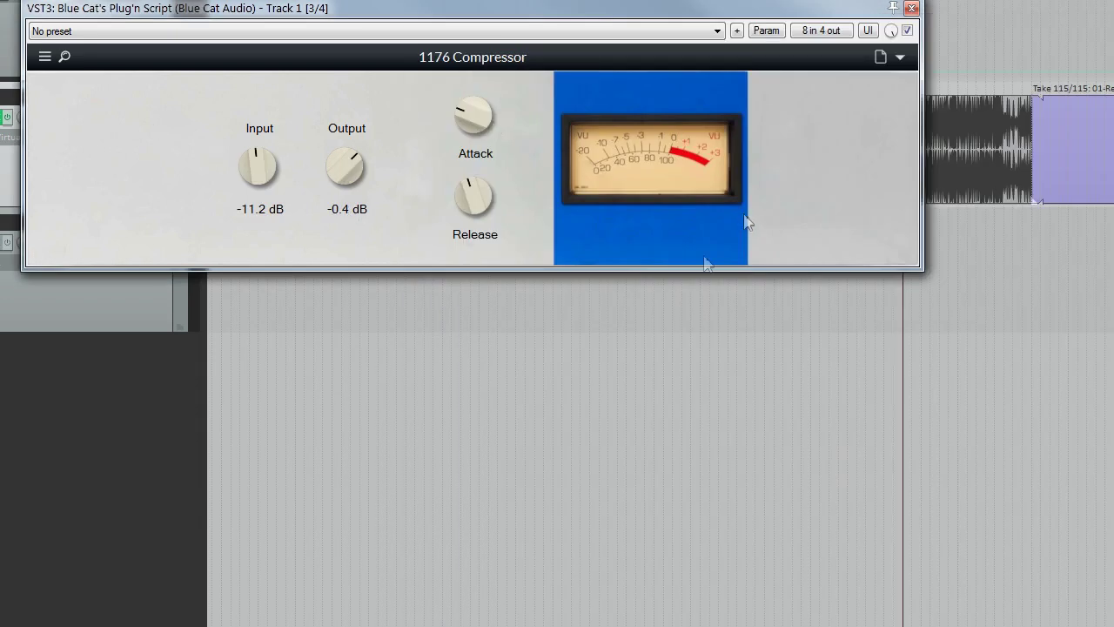
pyautogui.click(899, 57)
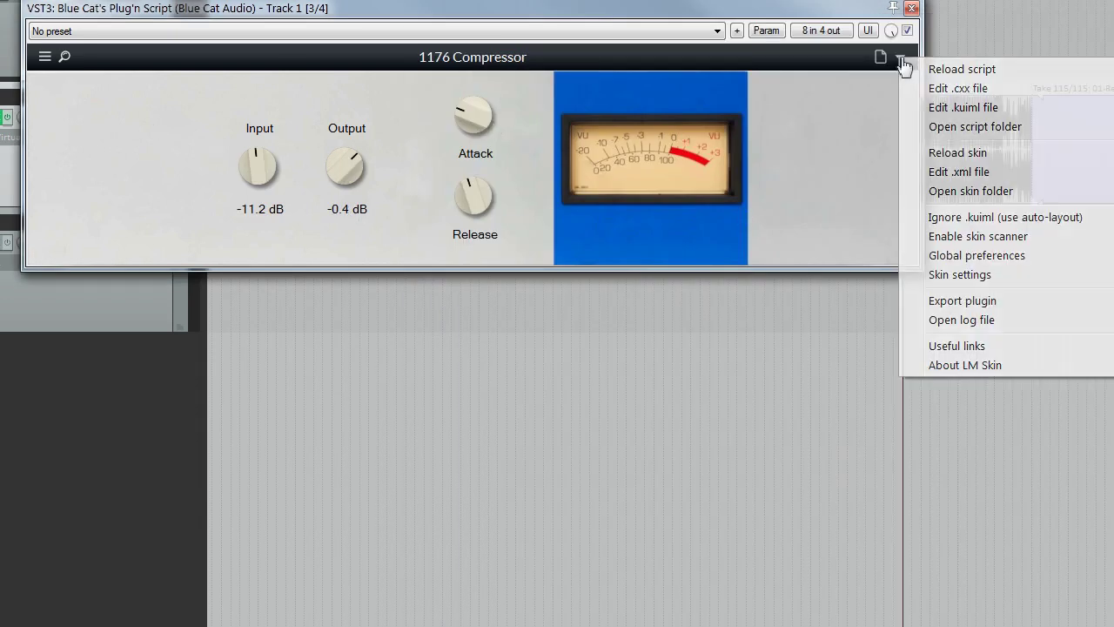
# Step: Load the rack holes decoration group into Body 2, slightly enlarged and moved inward
pyautogui.click(977, 277)
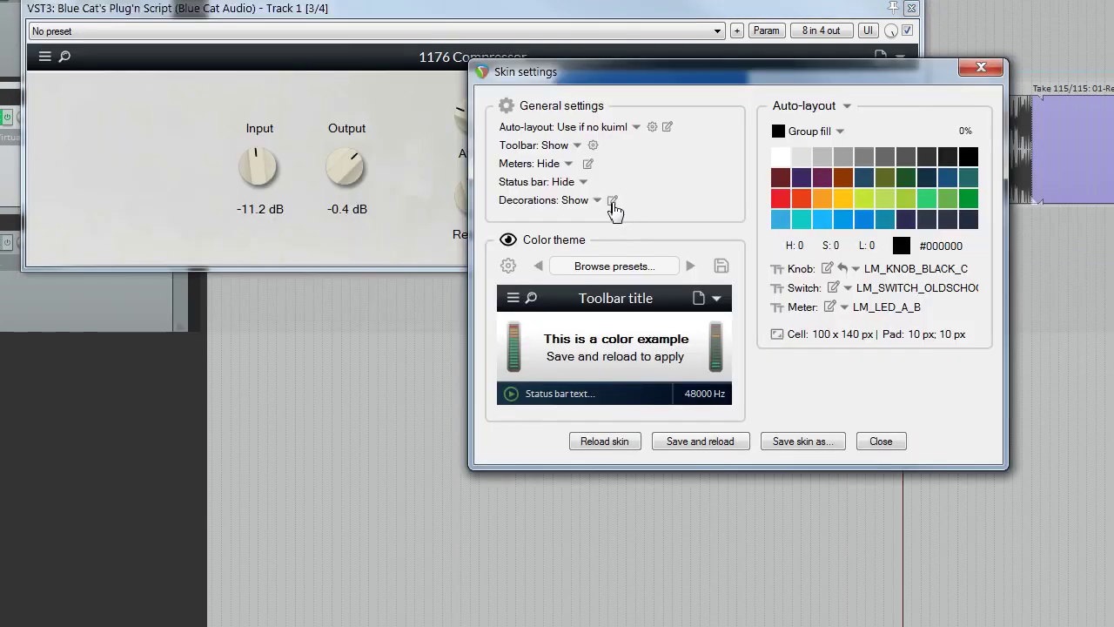
pyautogui.click(612, 200)
pyautogui.click(821, 214)
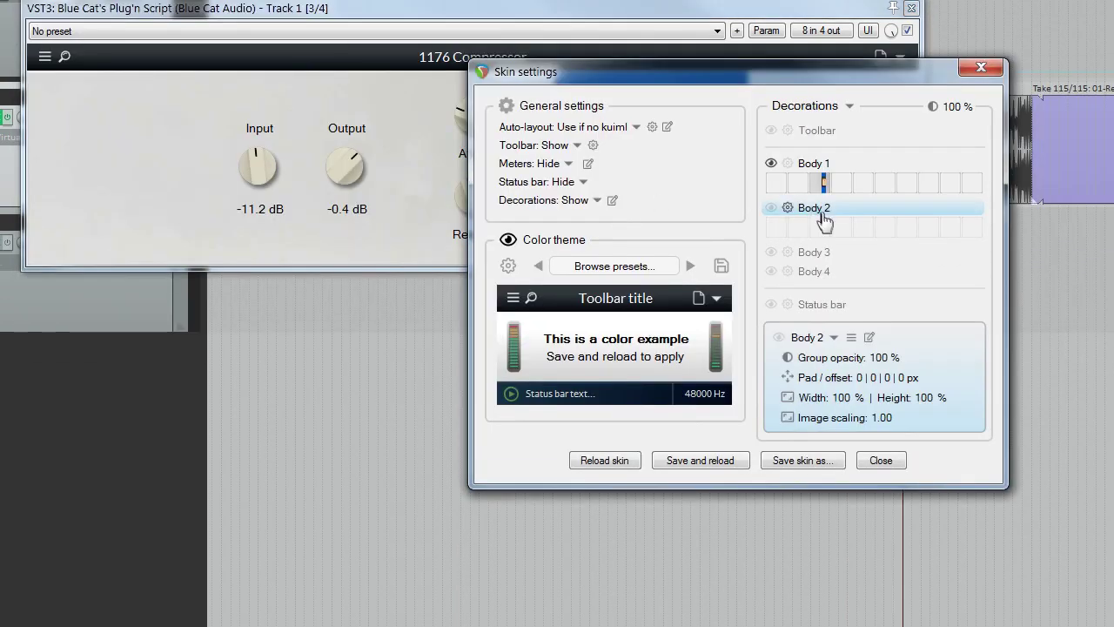
pyautogui.click(851, 336)
pyautogui.click(909, 439)
pyautogui.doubleClick(613, 209)
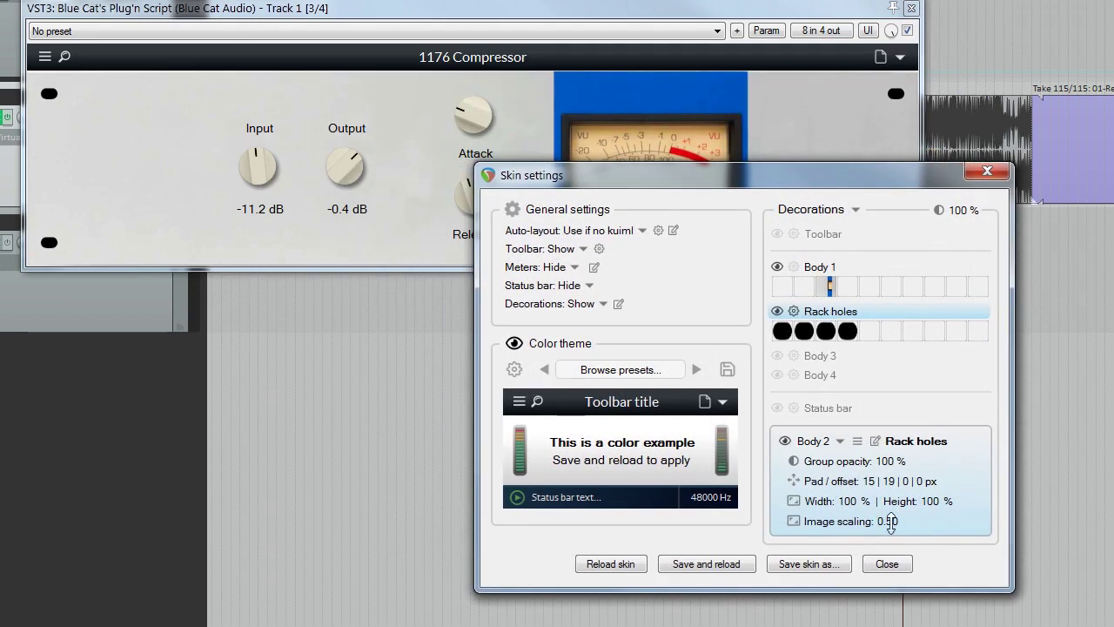
pyautogui.moveTo(892, 521); pyautogui.dragTo(892, 520)
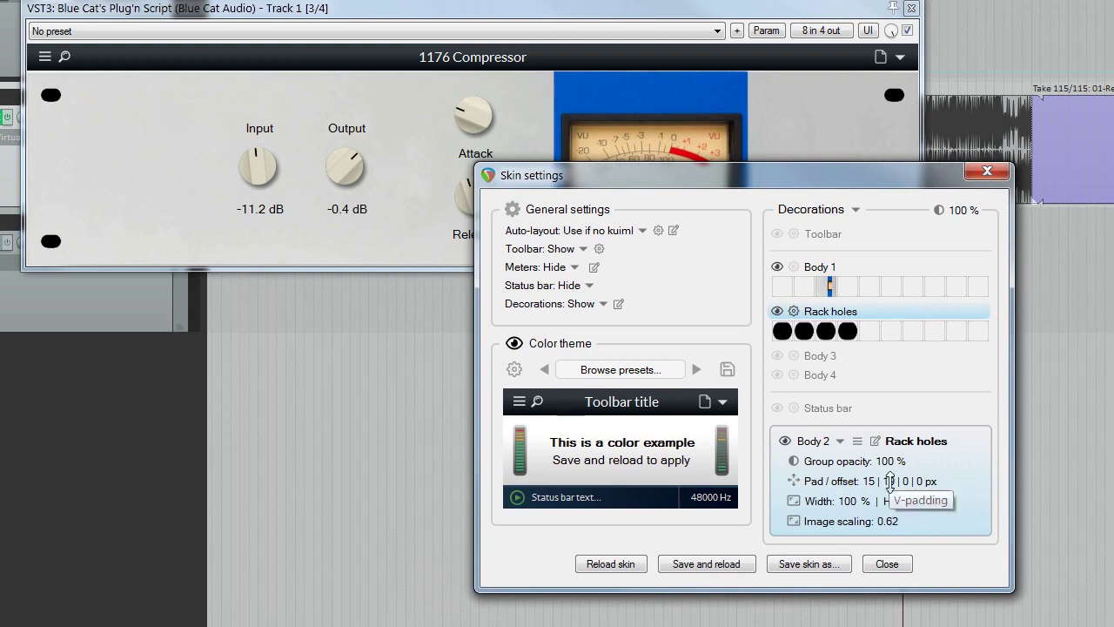
pyautogui.moveTo(874, 487); pyautogui.dragTo(874, 485)
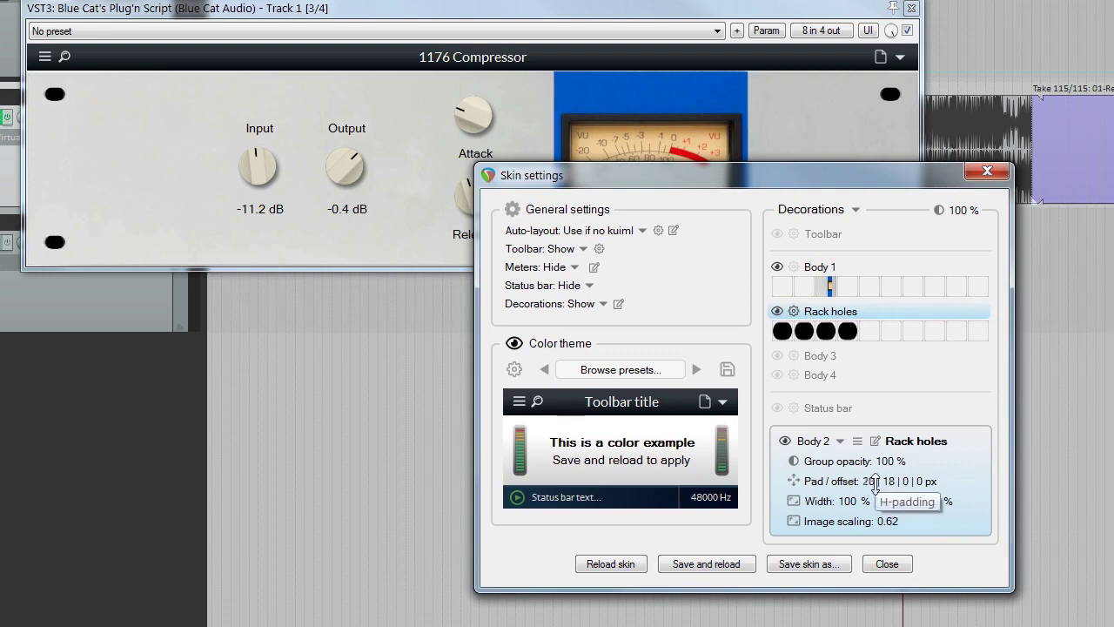
# Step: Show Body 3 screws aligned top left, shrunk to 0.57 scale and padded 69/42 px
pyautogui.click(821, 355)
pyautogui.click(804, 409)
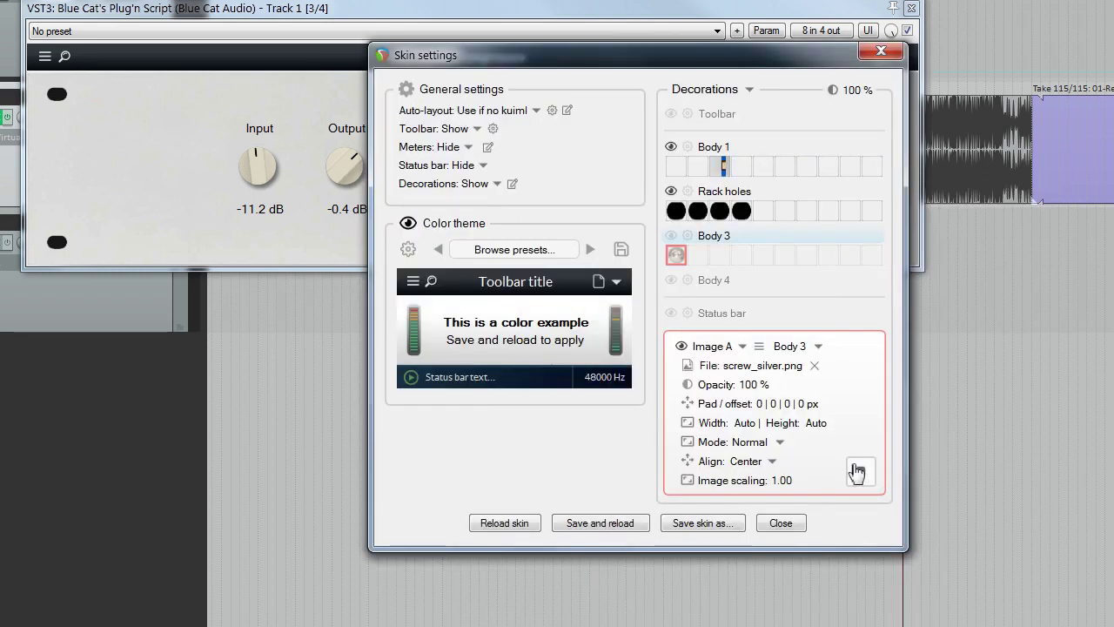
pyautogui.click(856, 470)
pyautogui.click(671, 235)
pyautogui.click(698, 253)
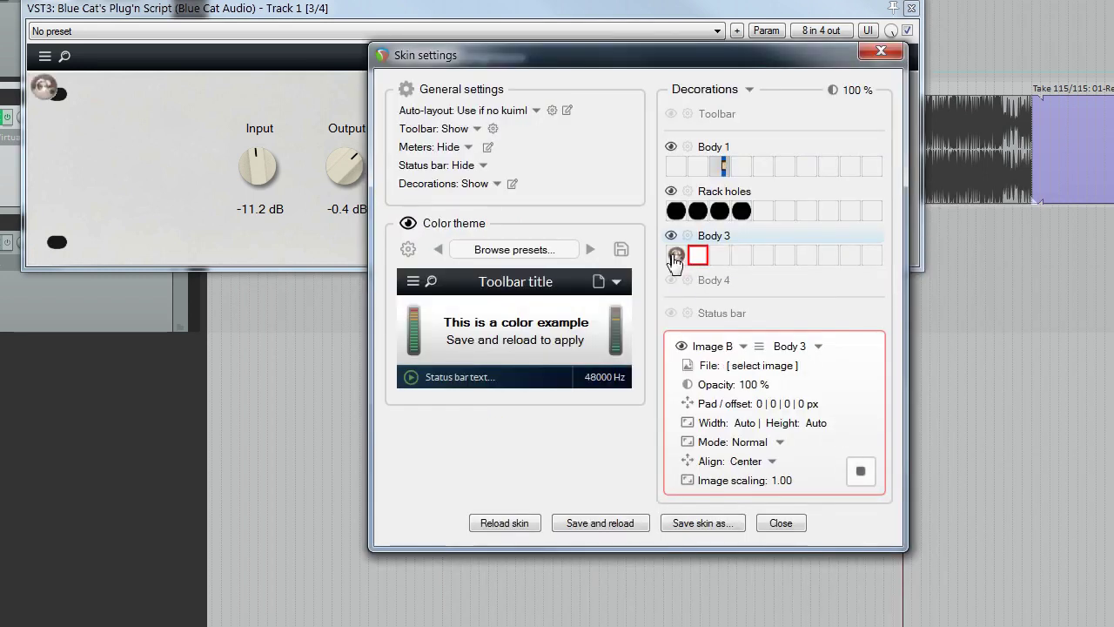
pyautogui.rightClick(676, 253)
pyautogui.click(721, 312)
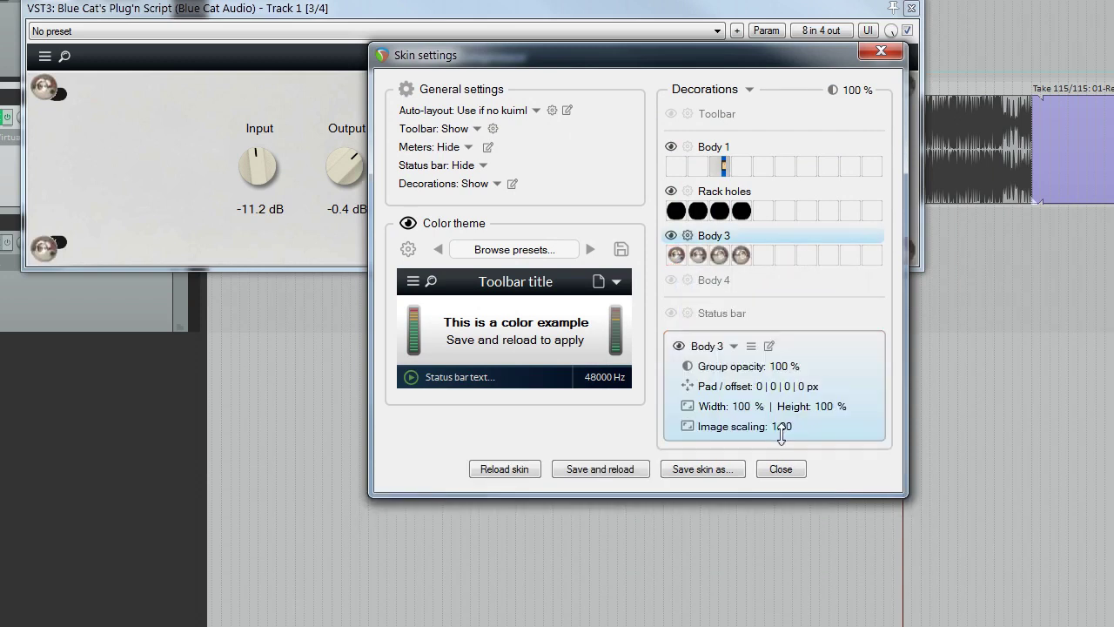
pyautogui.moveTo(782, 426); pyautogui.dragTo(785, 439)
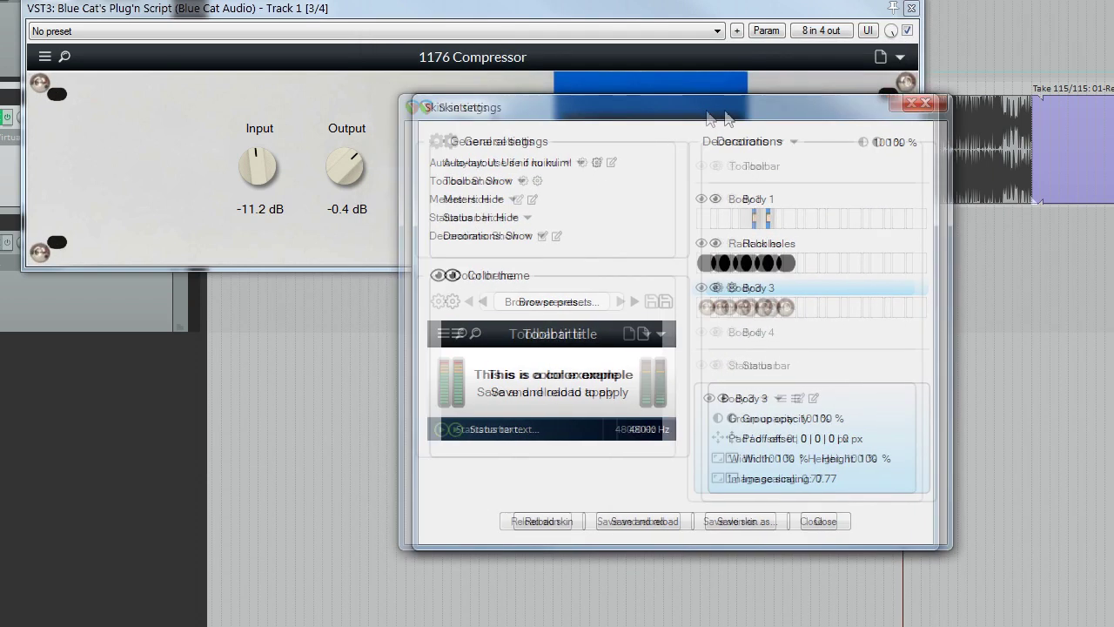
pyautogui.moveTo(814, 441)
pyautogui.mouseDown()
pyautogui.moveTo(814, 427)
pyautogui.moveTo(827, 440)
pyautogui.mouseUp()
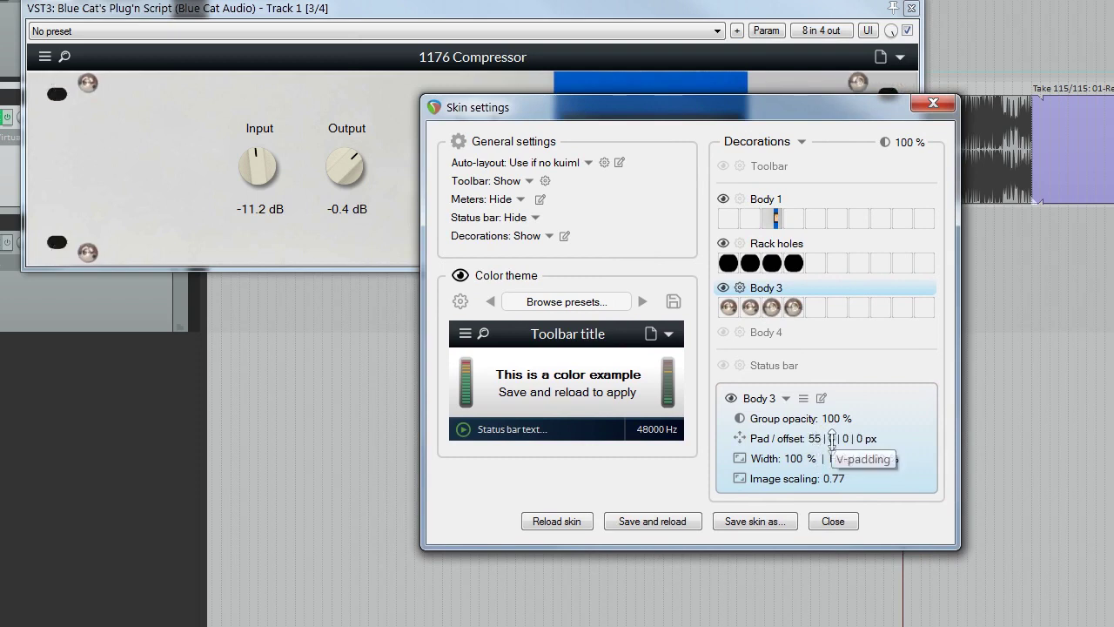
pyautogui.moveTo(832, 448); pyautogui.dragTo(836, 480)
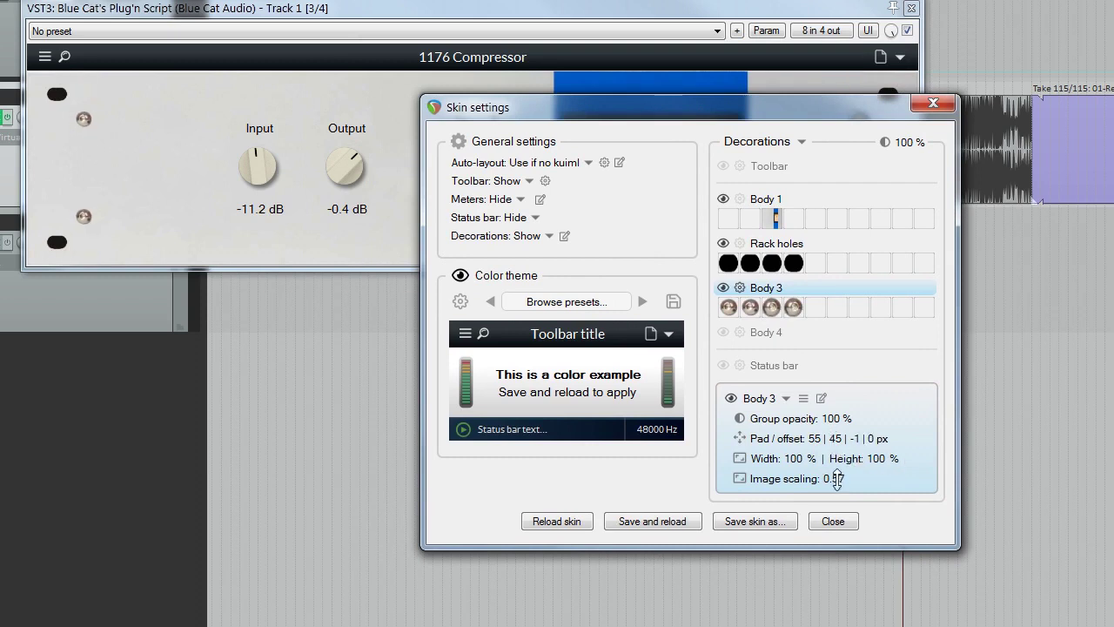
# Step: Save the colour theme as 1176 and reload the skin
pyautogui.click(651, 520)
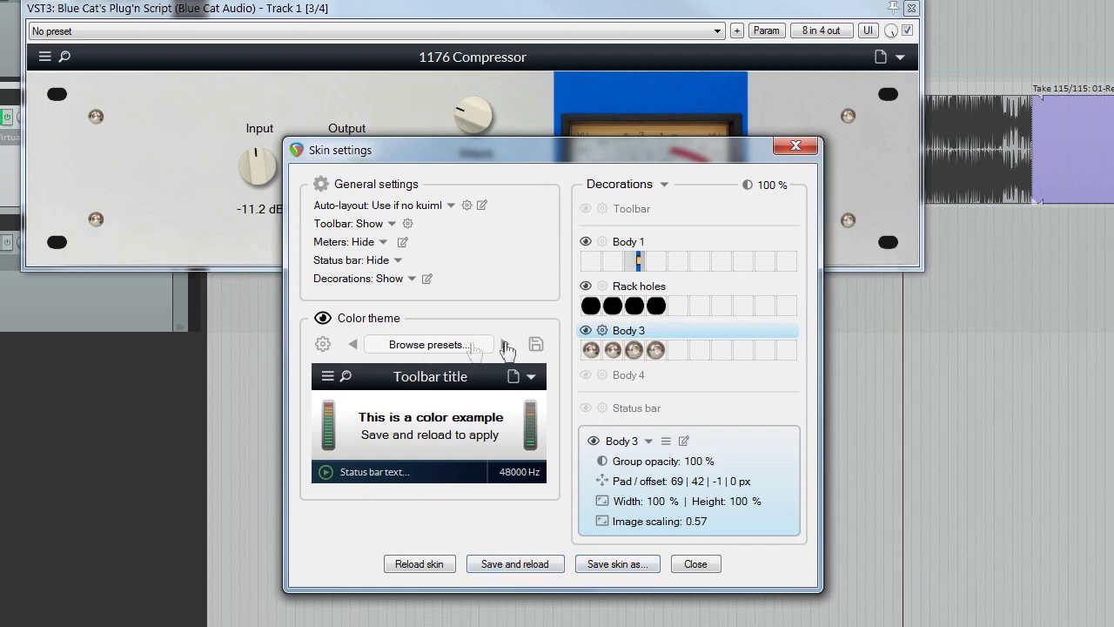
pyautogui.click(536, 345)
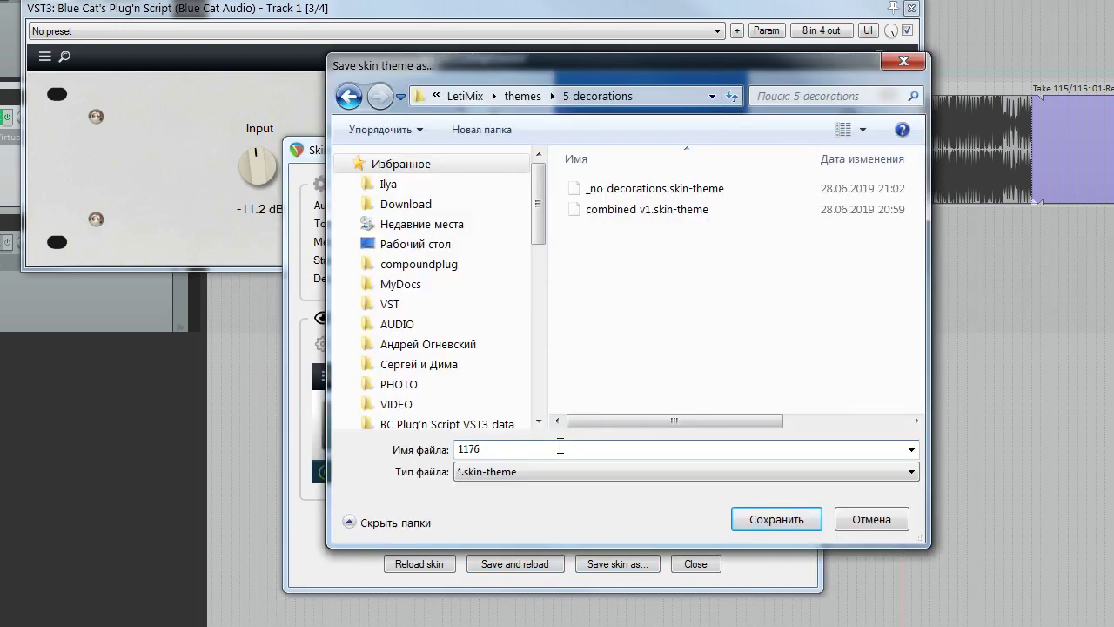
pyautogui.click(756, 517)
pyautogui.click(461, 343)
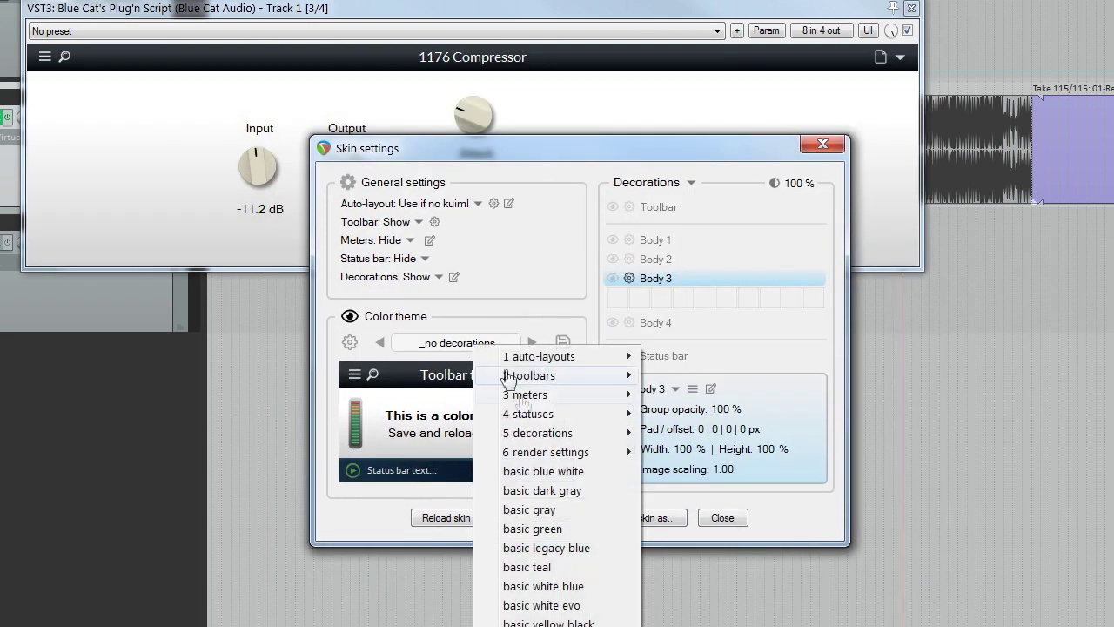
# Step: Apply the 5 decorations > 1176 theme preset
pyautogui.moveTo(532, 435)
pyautogui.click(679, 432)
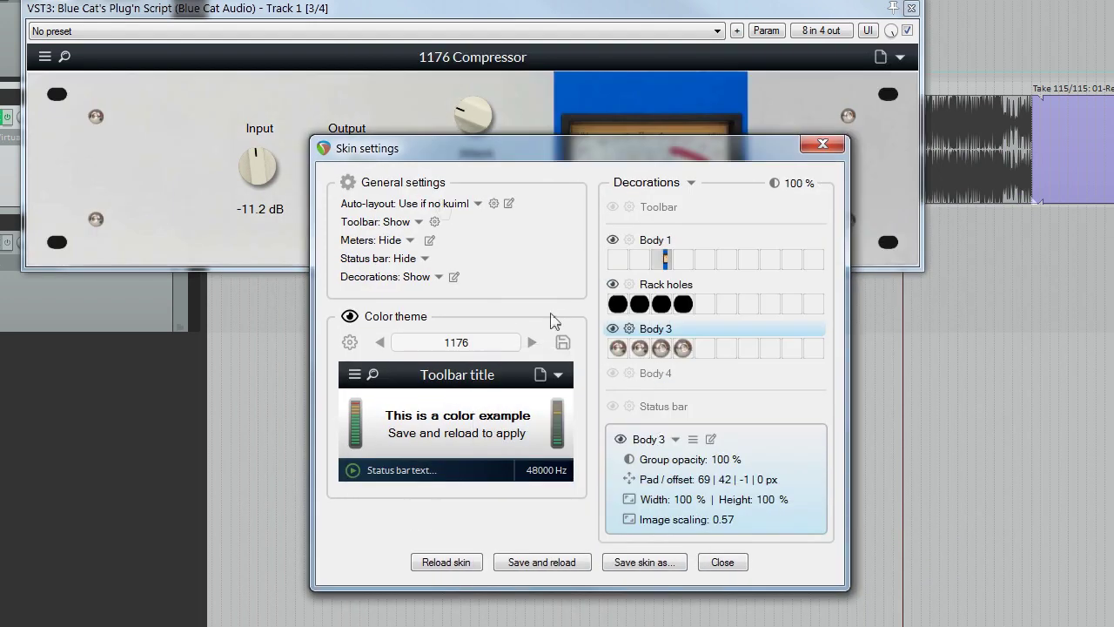
pyautogui.moveTo(459, 163); pyautogui.dragTo(533, 271)
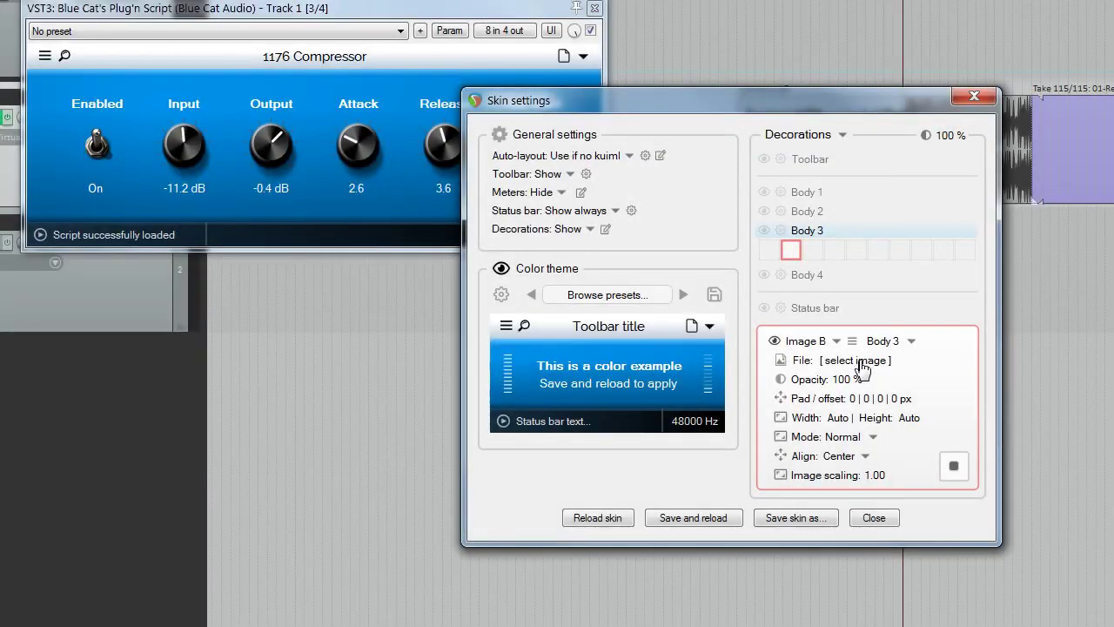
# Step: Set Body 3 image B to bg_1176_1024.png from D:\Temp
pyautogui.click(859, 362)
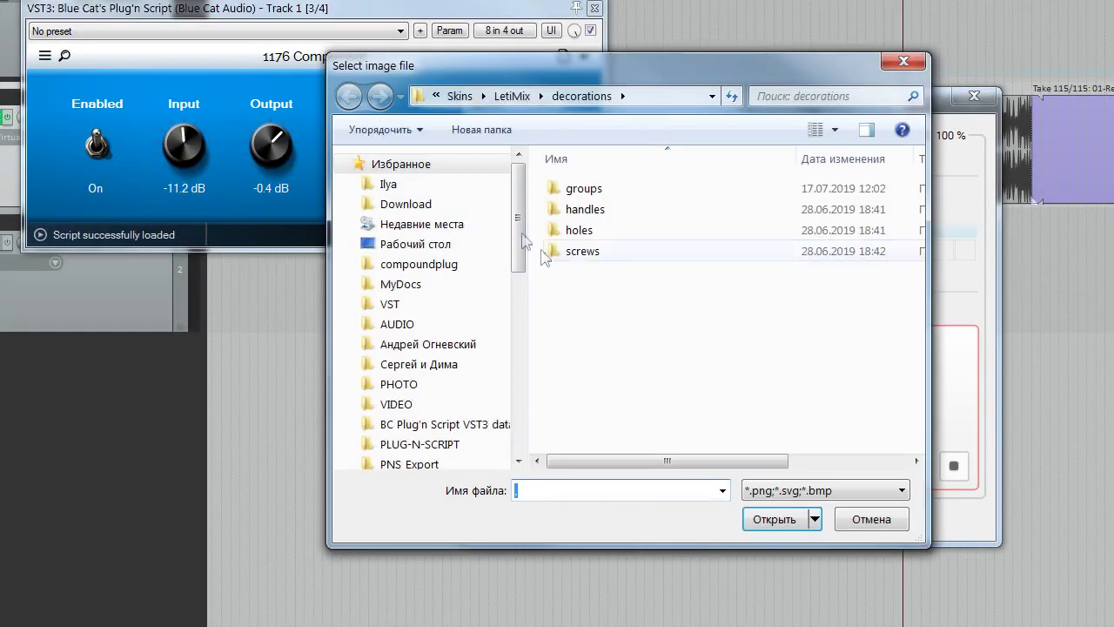
pyautogui.moveTo(519, 229); pyautogui.dragTo(521, 396)
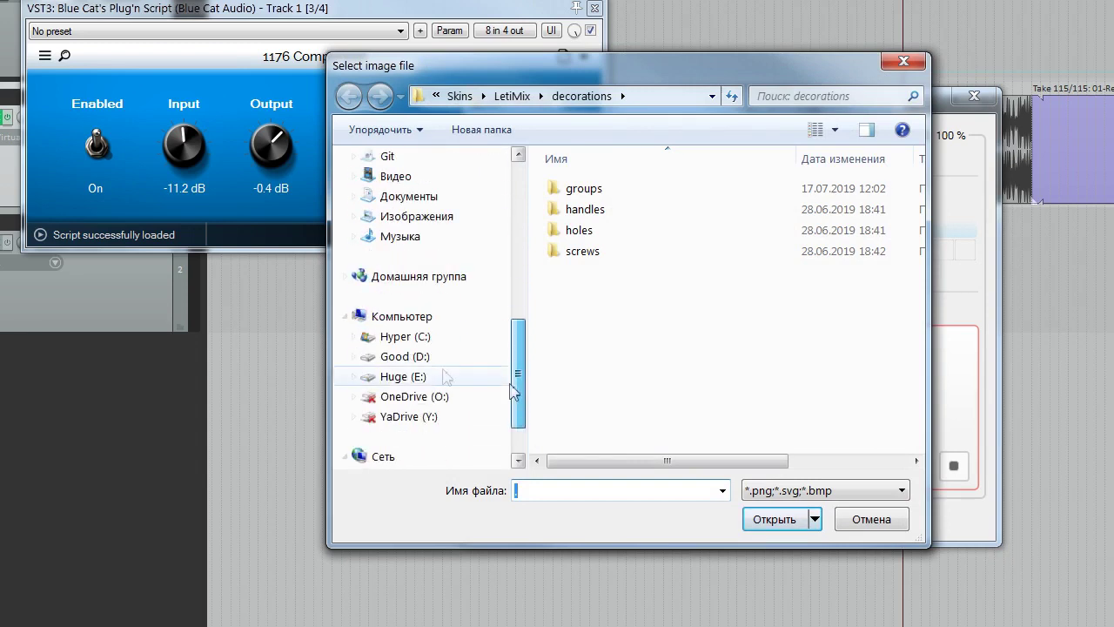
pyautogui.click(407, 357)
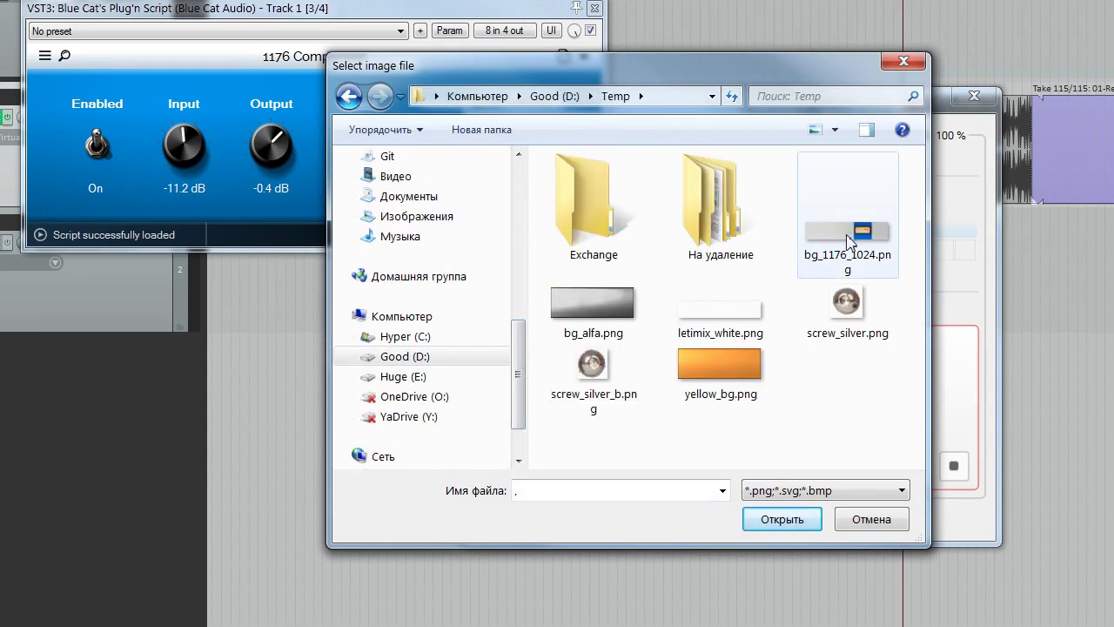
pyautogui.doubleClick(848, 241)
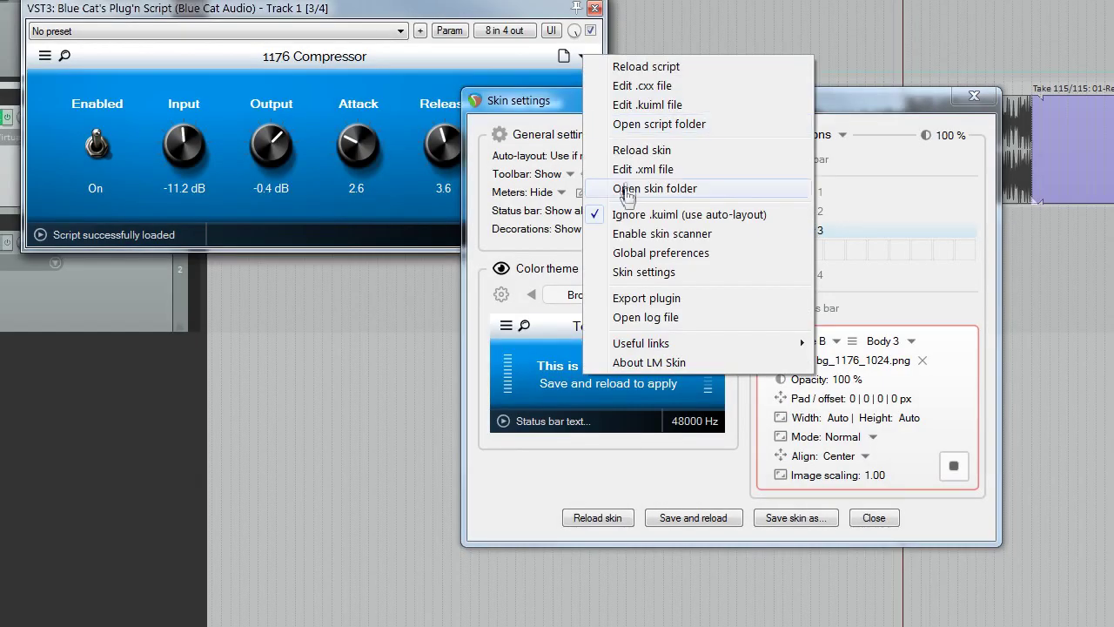
# Step: Open the skin folder in Explorer and enter the LetiMix folder
pyautogui.click(638, 189)
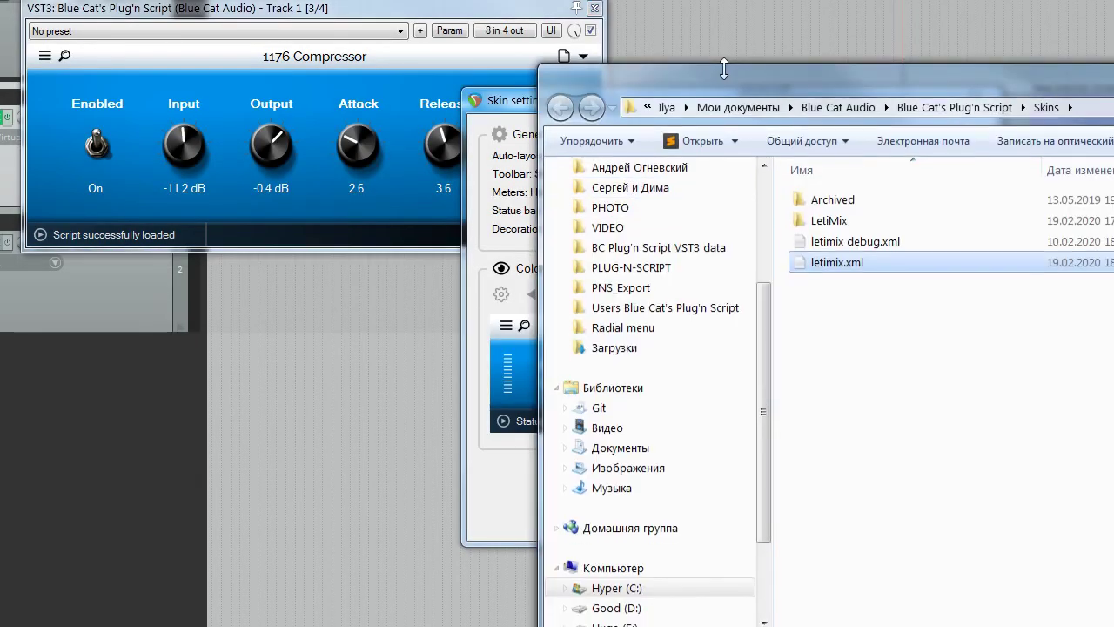
pyautogui.moveTo(795, 80); pyautogui.dragTo(405, 34)
pyautogui.click(440, 219)
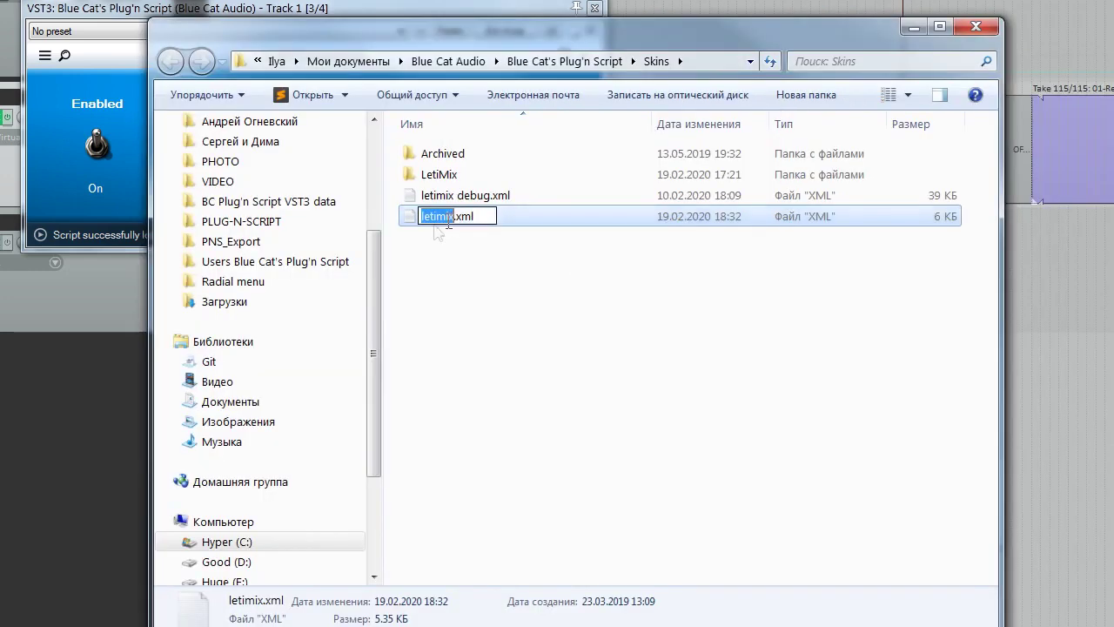
pyautogui.click(442, 178)
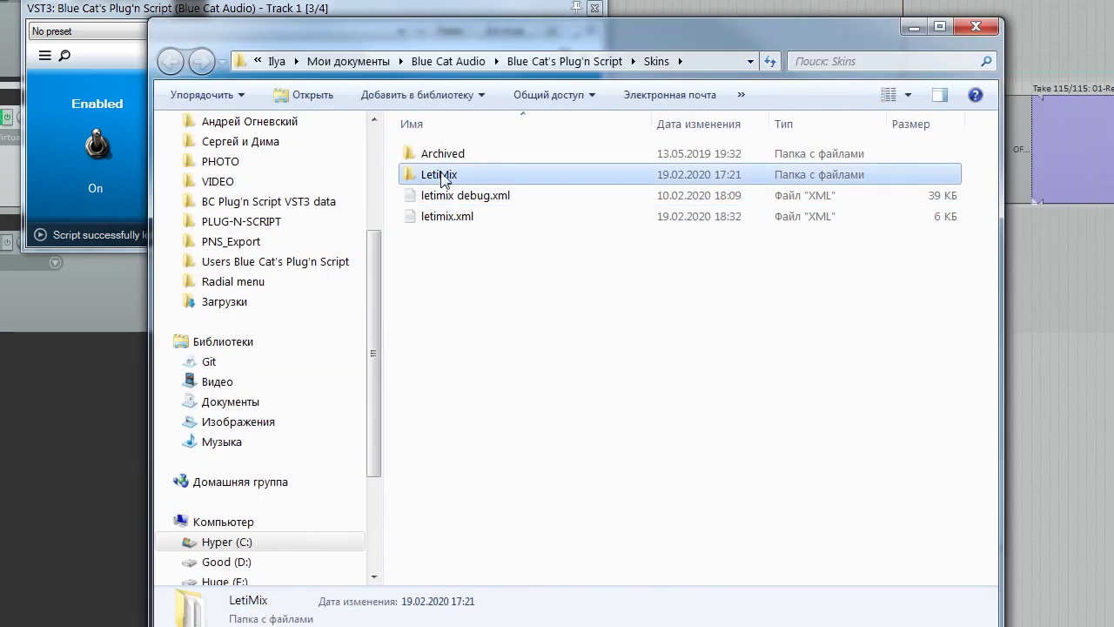
pyautogui.doubleClick(437, 178)
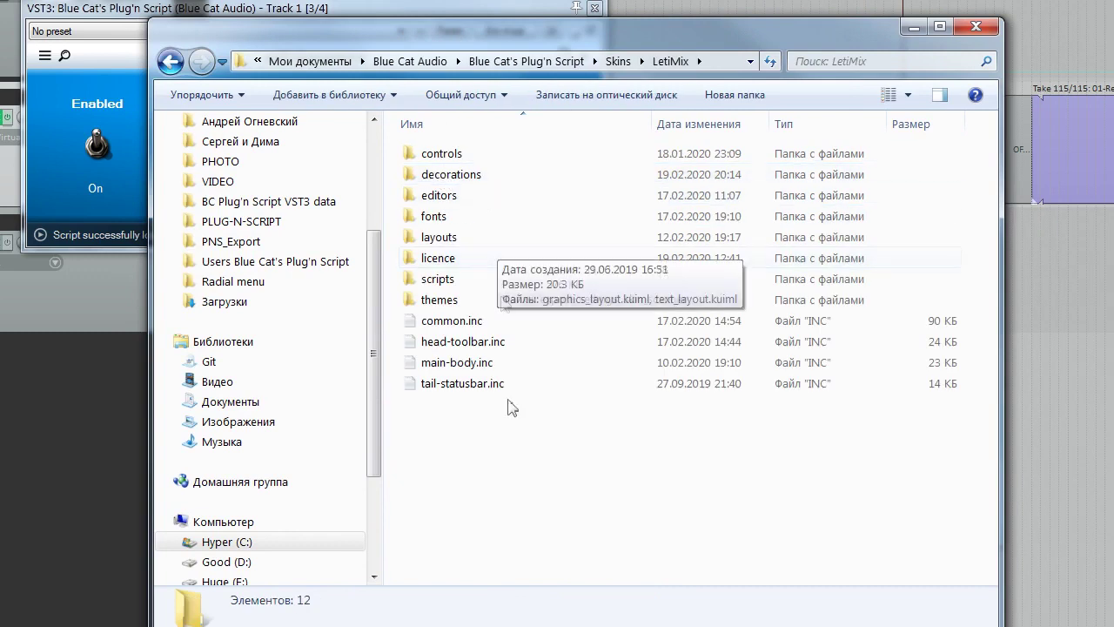
# Step: Browse the controls and decorations folders, inspecting bg_1176_1024.png's details
pyautogui.click(446, 154)
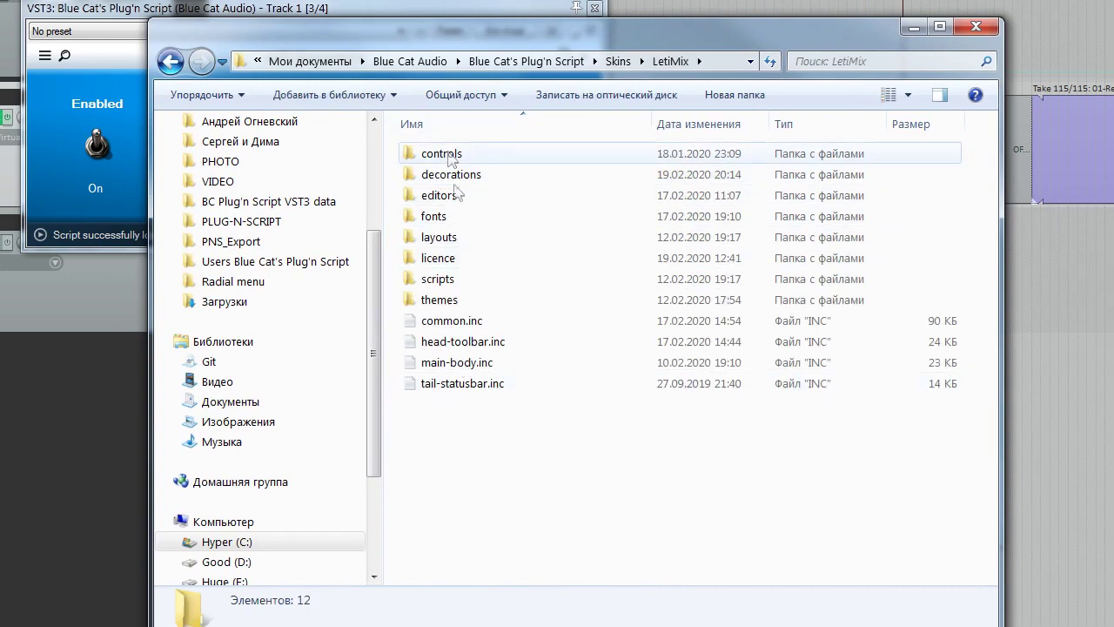
pyautogui.doubleClick(444, 157)
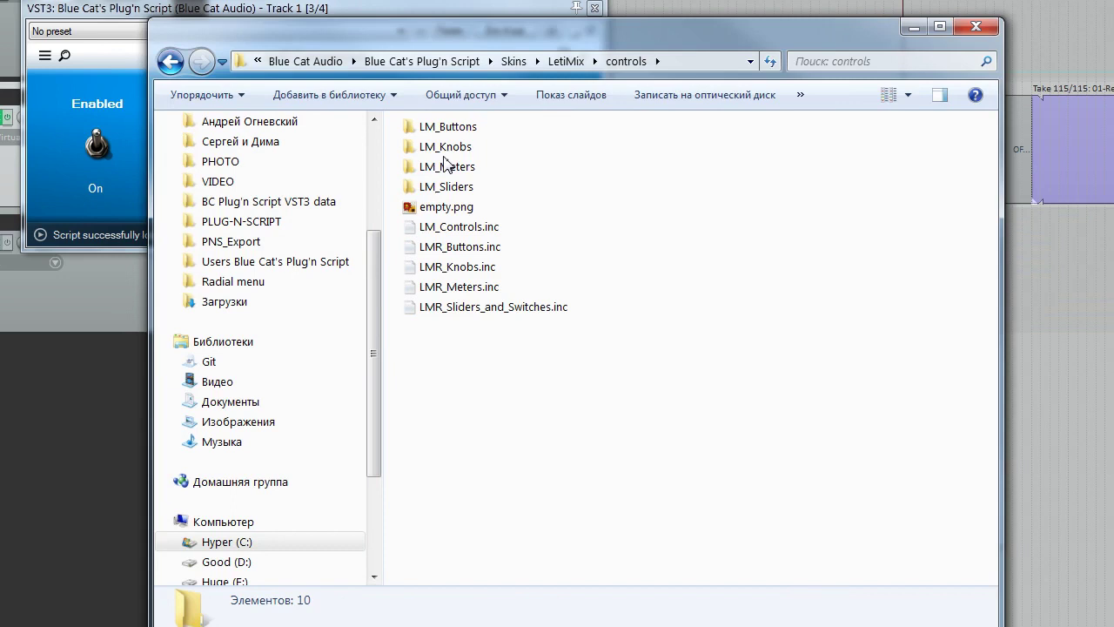
pyautogui.press('BackSpace')
pyautogui.doubleClick(463, 177)
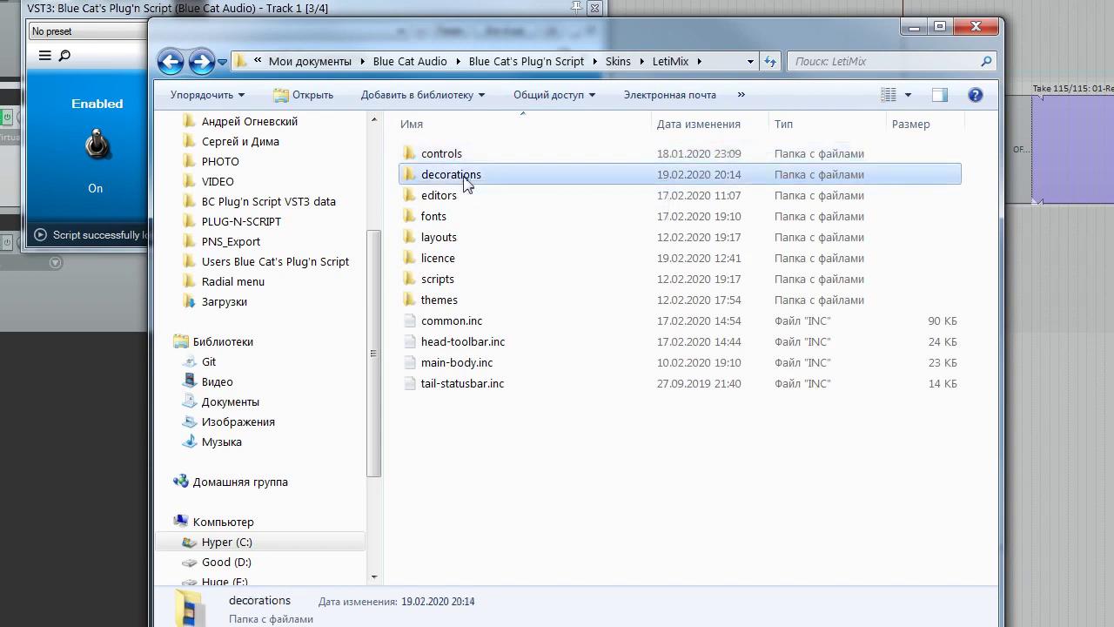
pyautogui.click(455, 242)
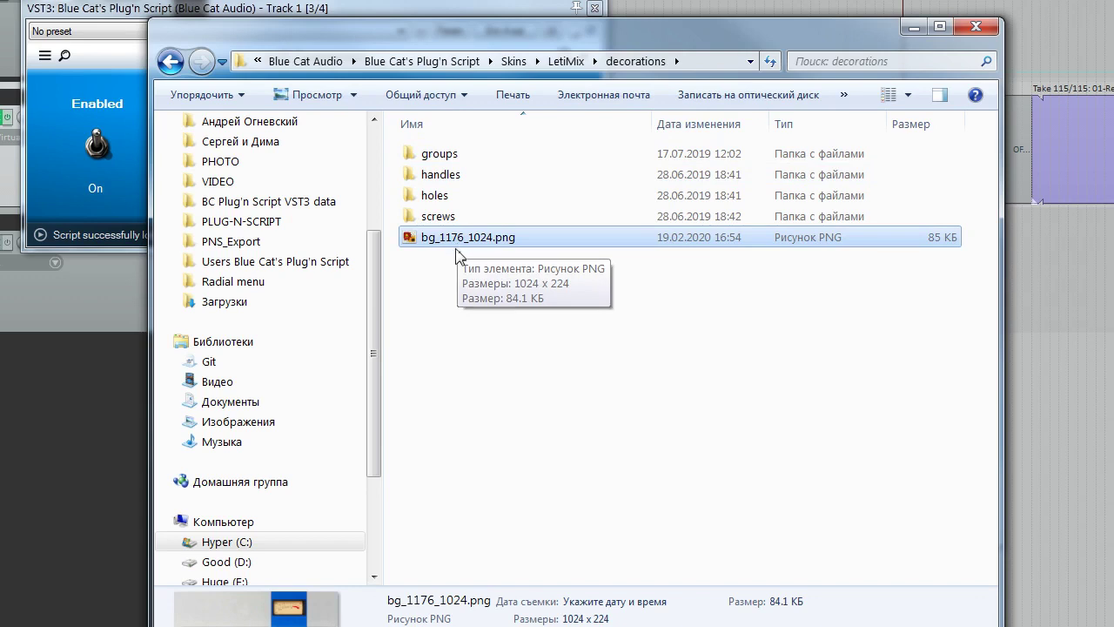
pyautogui.press('BackSpace')
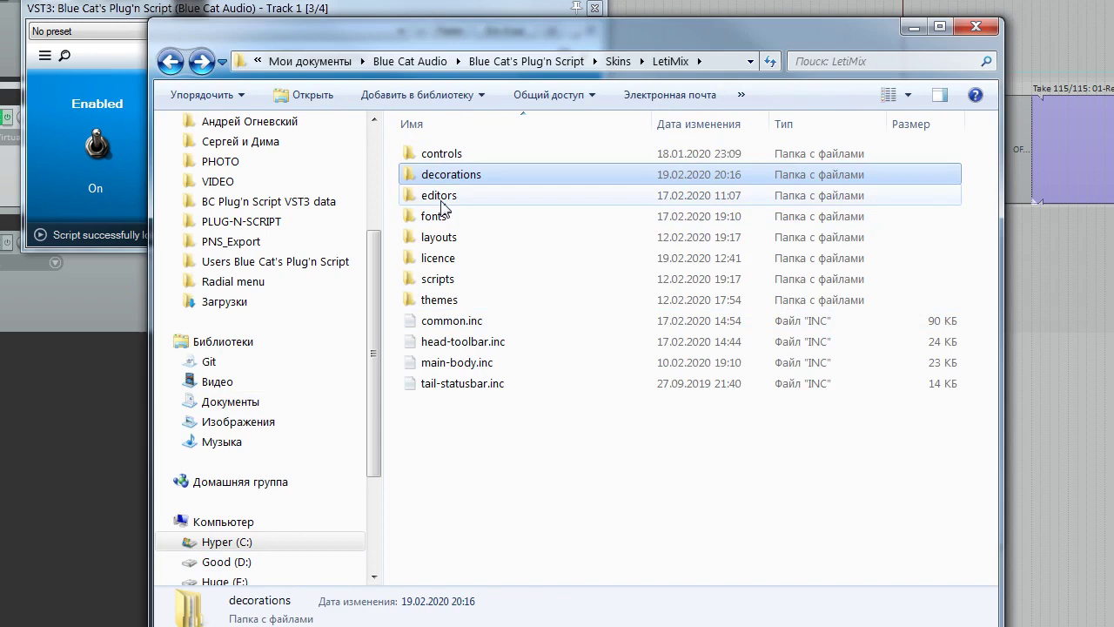
# Step: Look through the editors and fonts folders, then select graphics_layout.kuiml in layouts
pyautogui.click(444, 200)
pyautogui.doubleClick(441, 203)
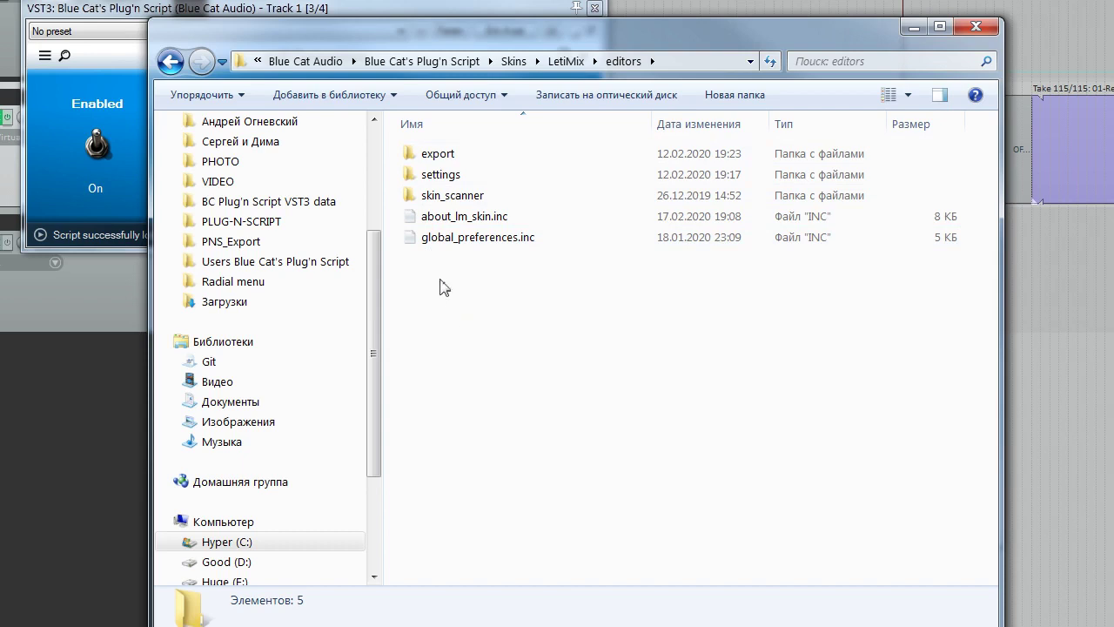
pyautogui.press('BackSpace')
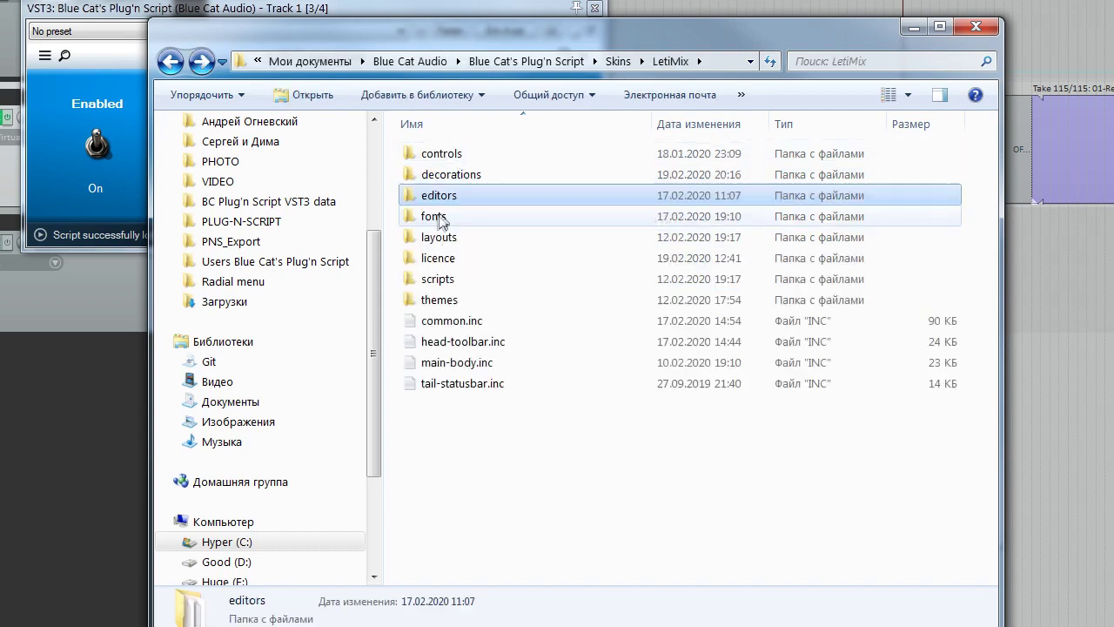
pyautogui.doubleClick(440, 218)
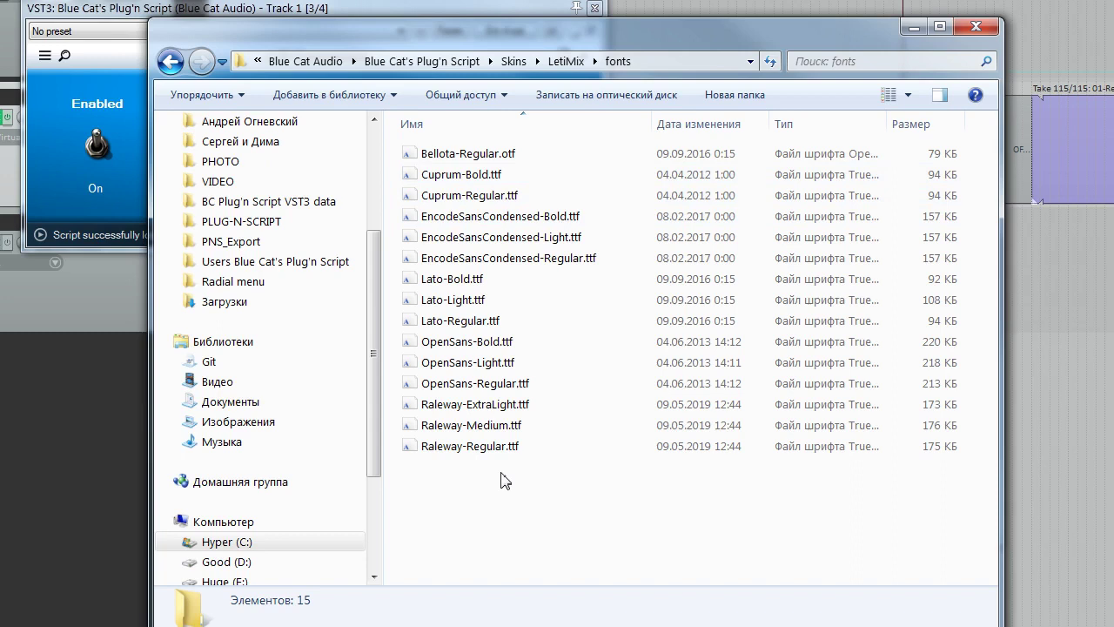
pyautogui.press('BackSpace')
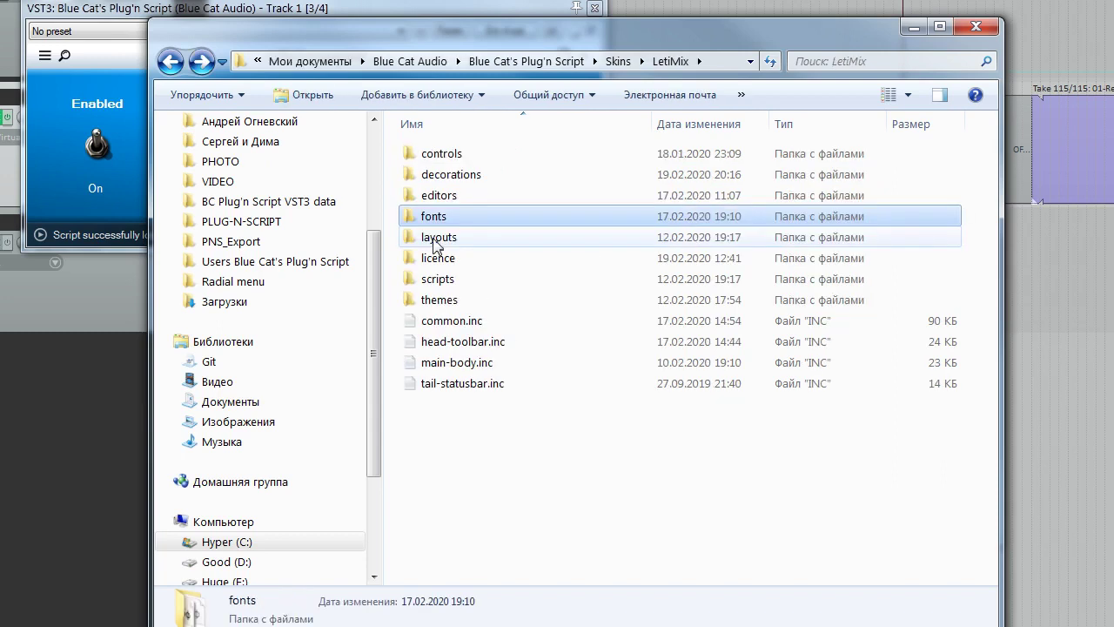
pyautogui.doubleClick(432, 240)
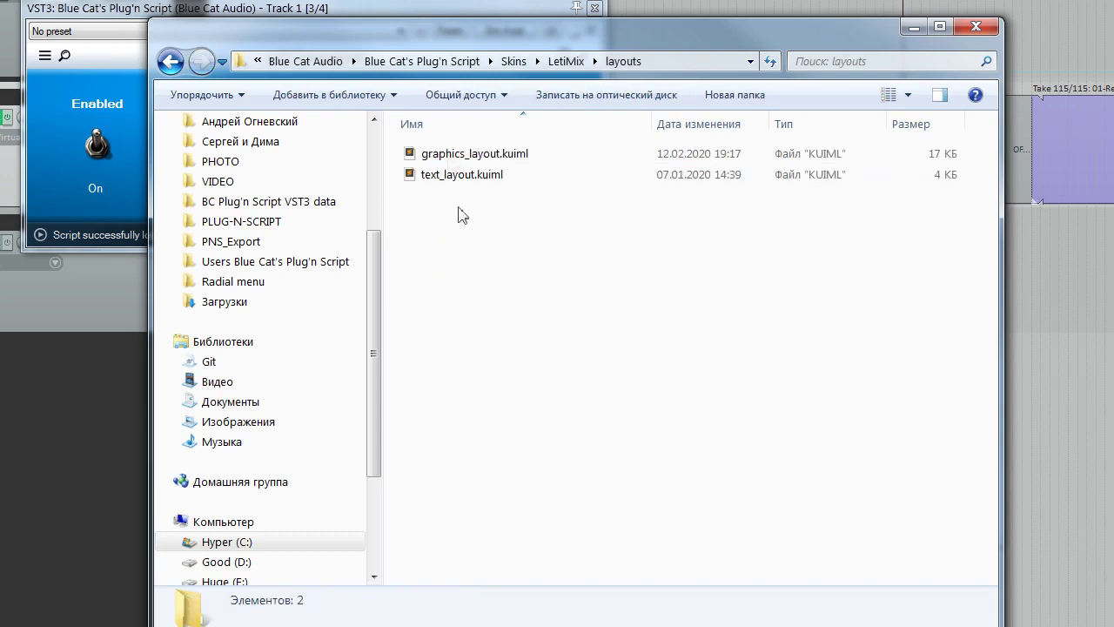
pyautogui.click(451, 157)
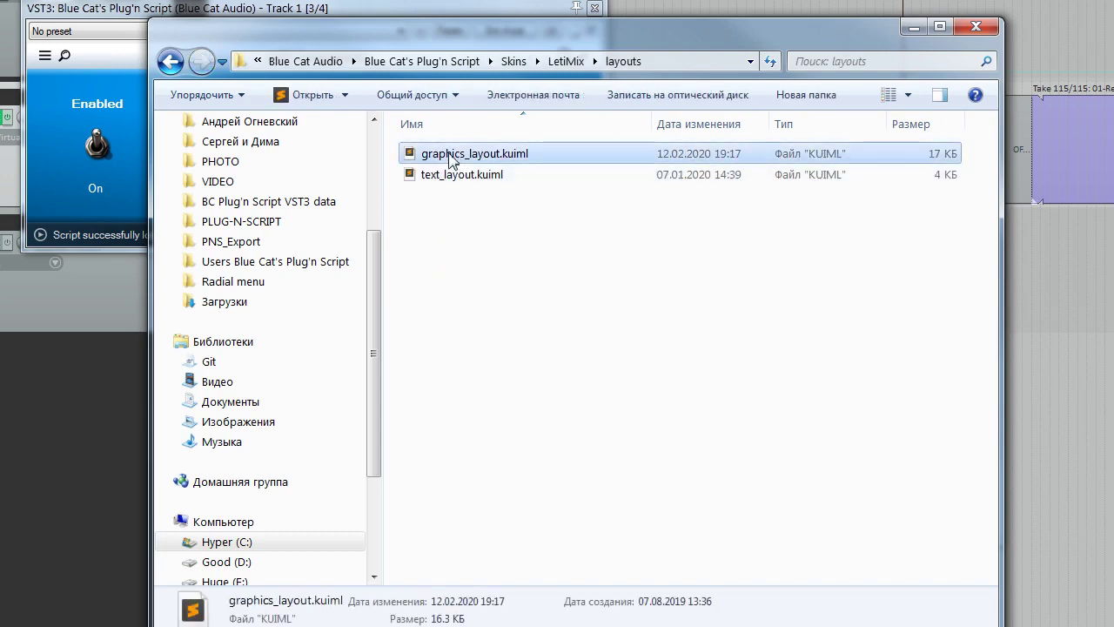
# Step: Switch the auto-layout control type to text controls and back to graphic controls
pyautogui.click(78, 189)
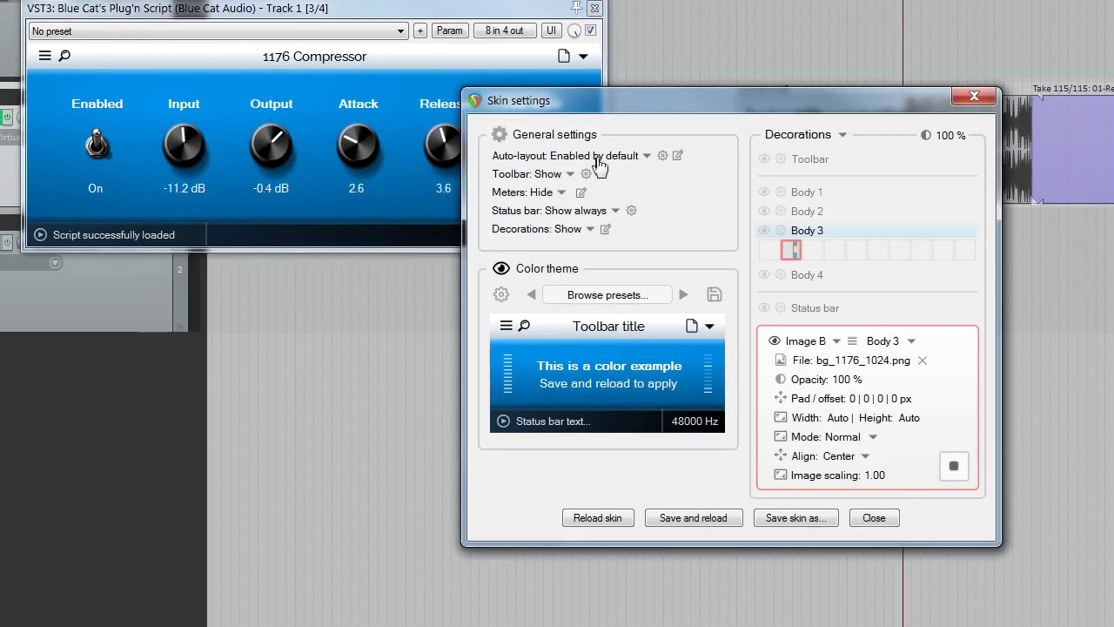
pyautogui.click(661, 155)
pyautogui.click(573, 177)
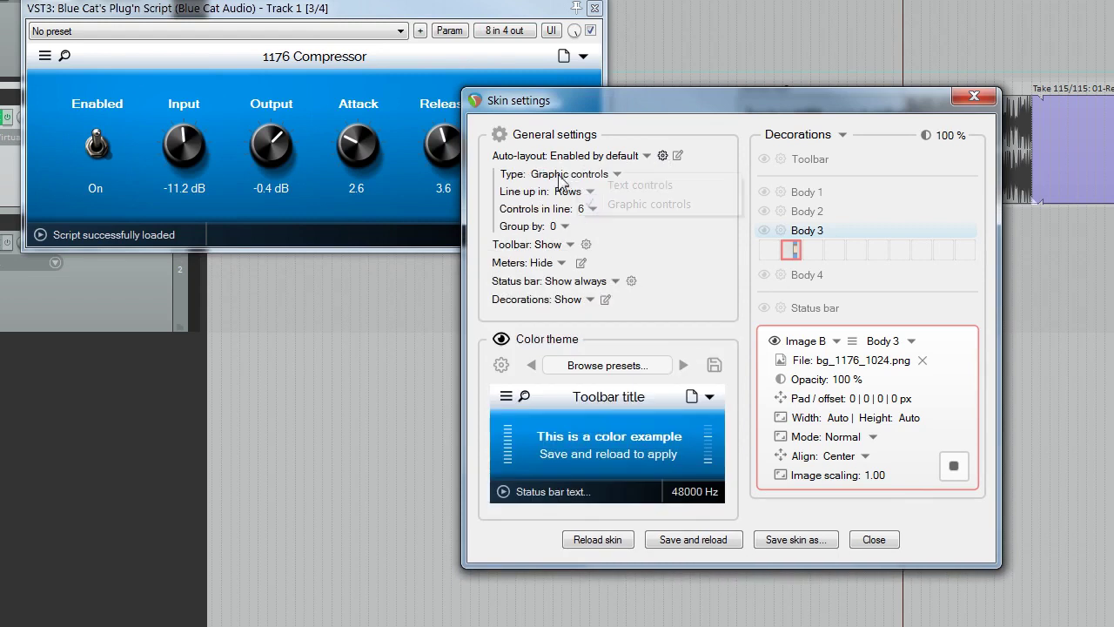
pyautogui.click(615, 188)
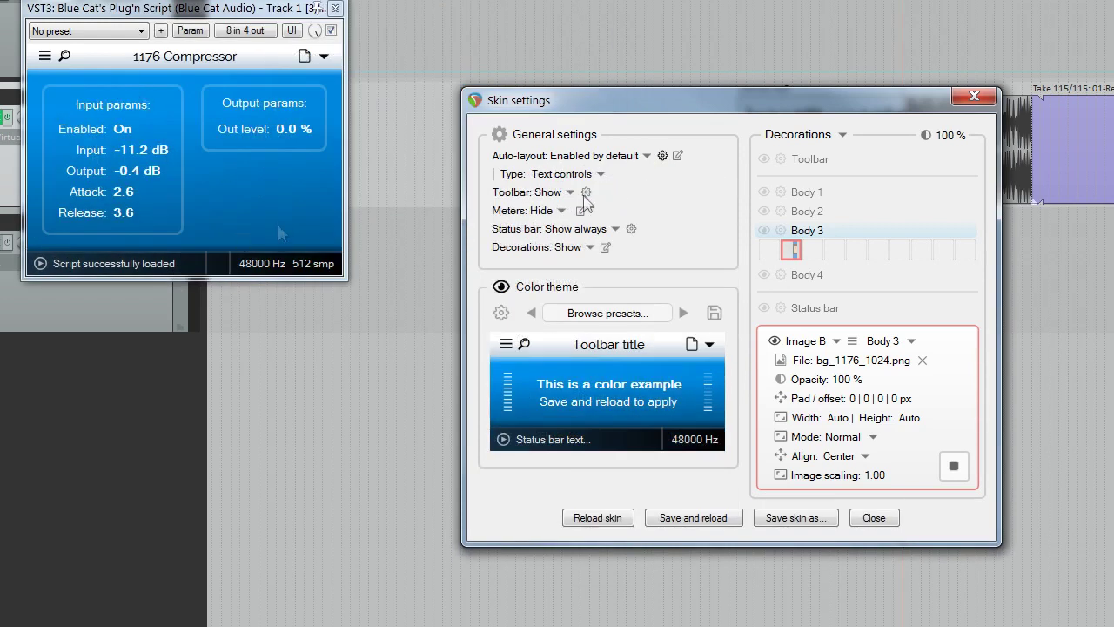
pyautogui.click(565, 175)
pyautogui.click(620, 206)
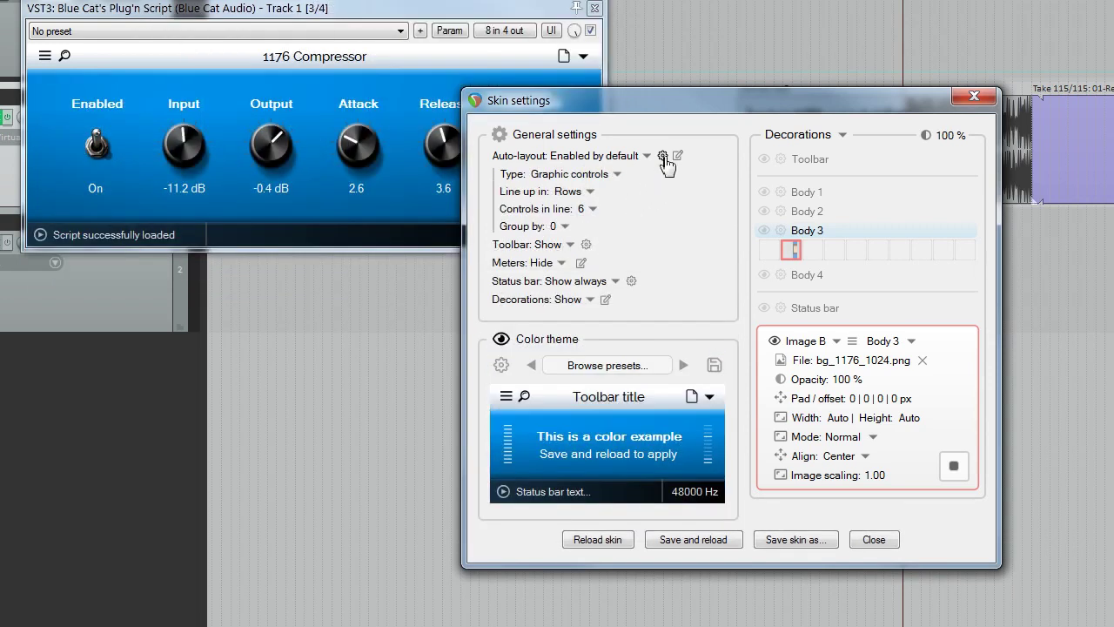
pyautogui.click(663, 156)
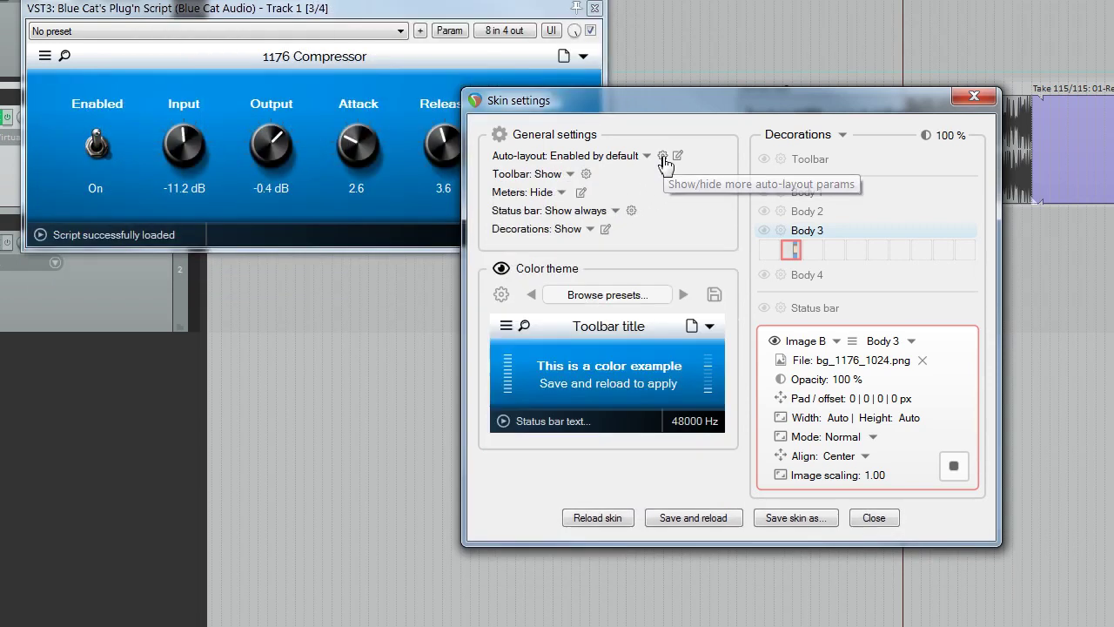
# Step: Expand the expert general, auto-layout, toolbar and status bar option panels
pyautogui.click(586, 174)
pyautogui.click(588, 176)
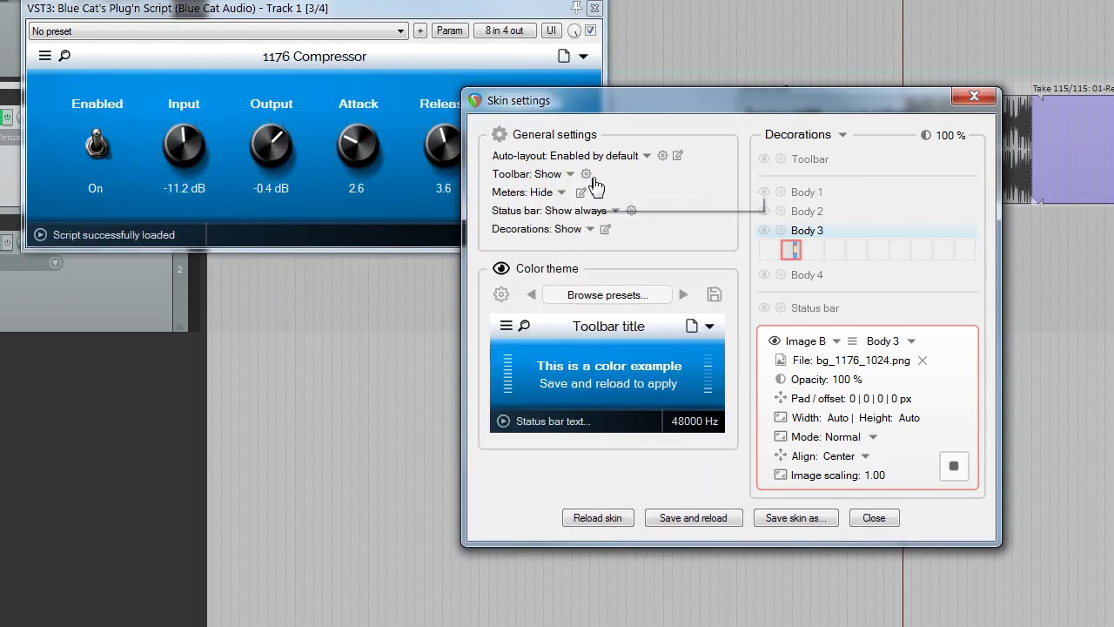
pyautogui.click(631, 211)
pyautogui.click(632, 212)
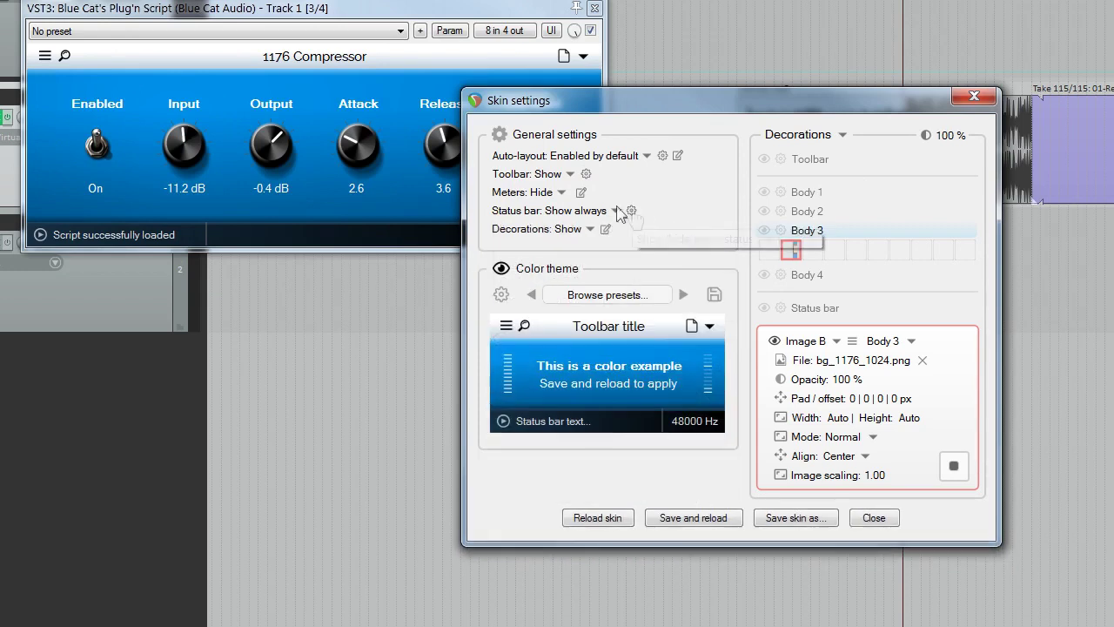
pyautogui.click(499, 136)
pyautogui.click(500, 136)
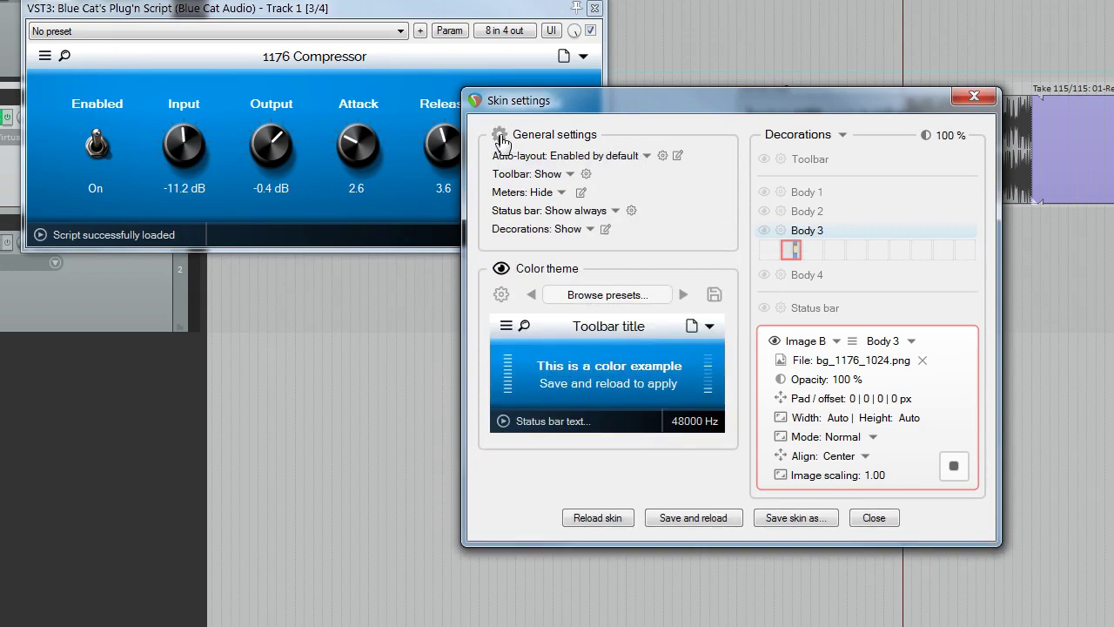
pyautogui.click(500, 137)
pyautogui.click(662, 155)
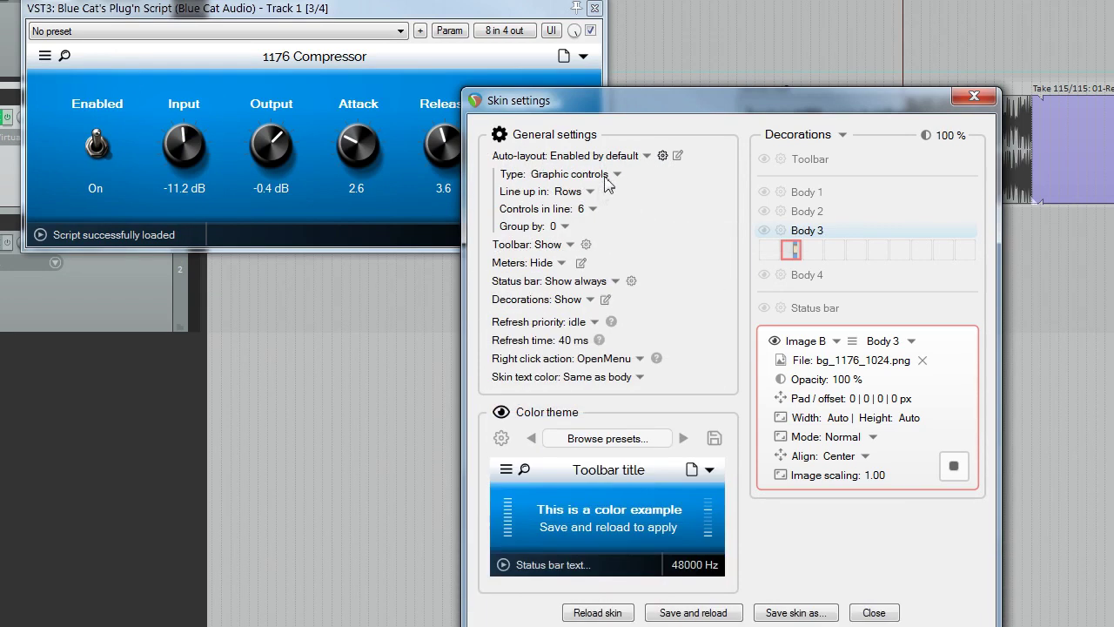
pyautogui.click(587, 246)
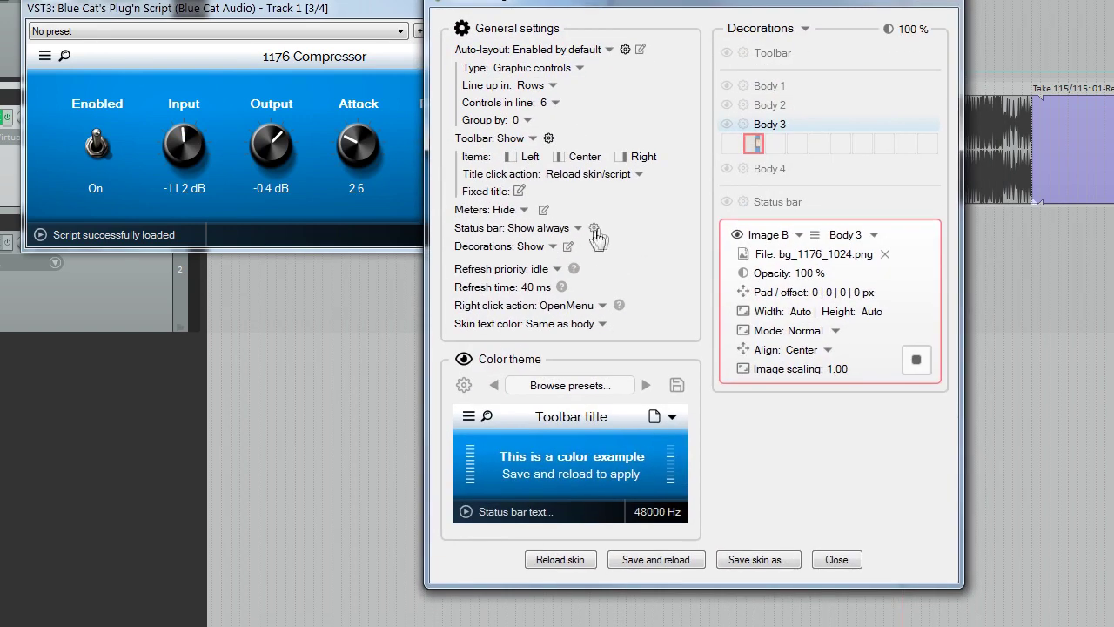
pyautogui.click(595, 229)
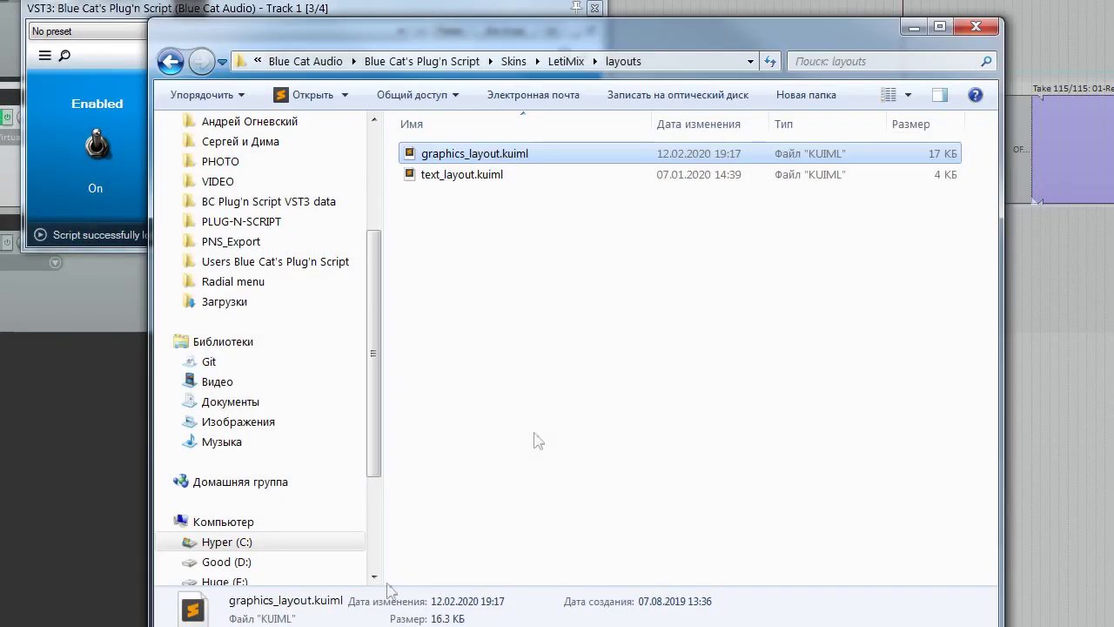
# Step: Open the LetiMix licence folder, then reveal the licence code field under About LM Skin
pyautogui.click(537, 441)
pyautogui.press('BackSpace')
pyautogui.click(457, 258)
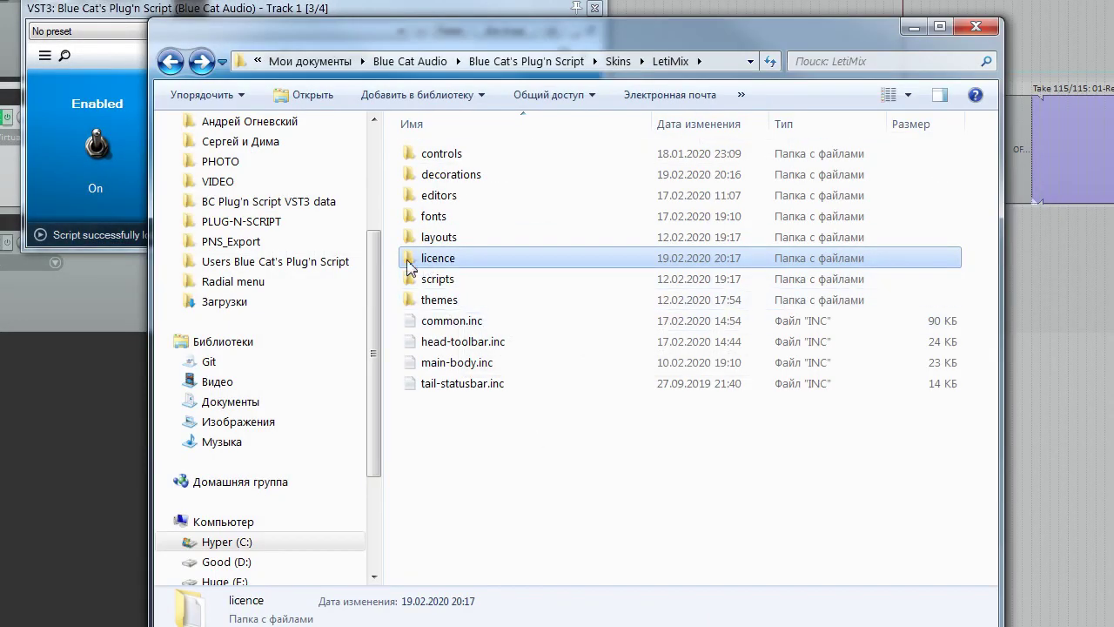
pyautogui.doubleClick(409, 261)
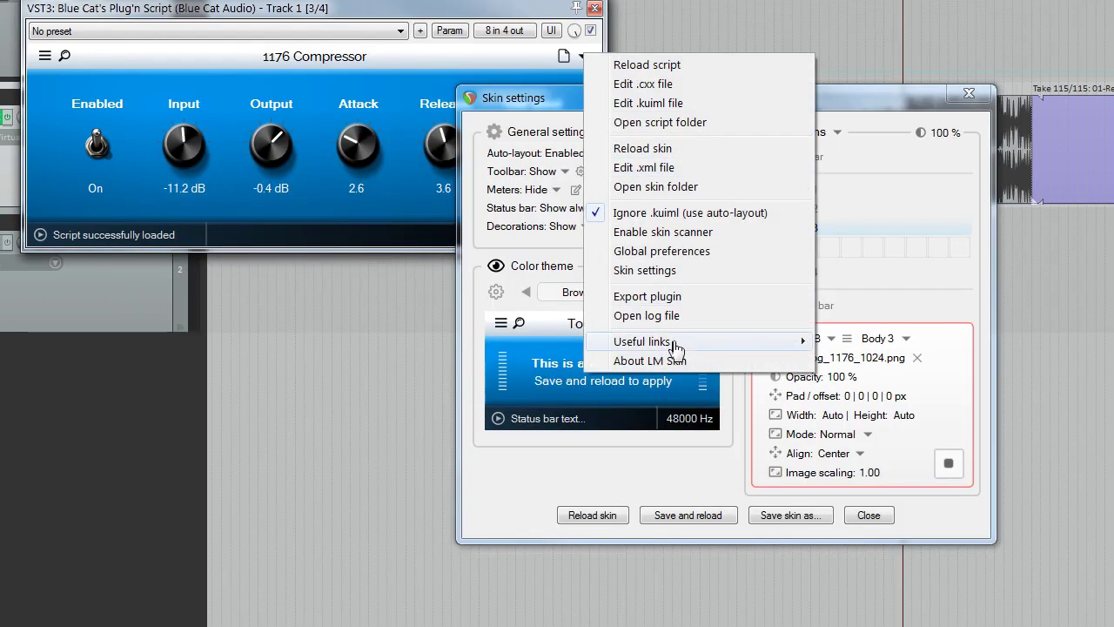
pyautogui.click(668, 361)
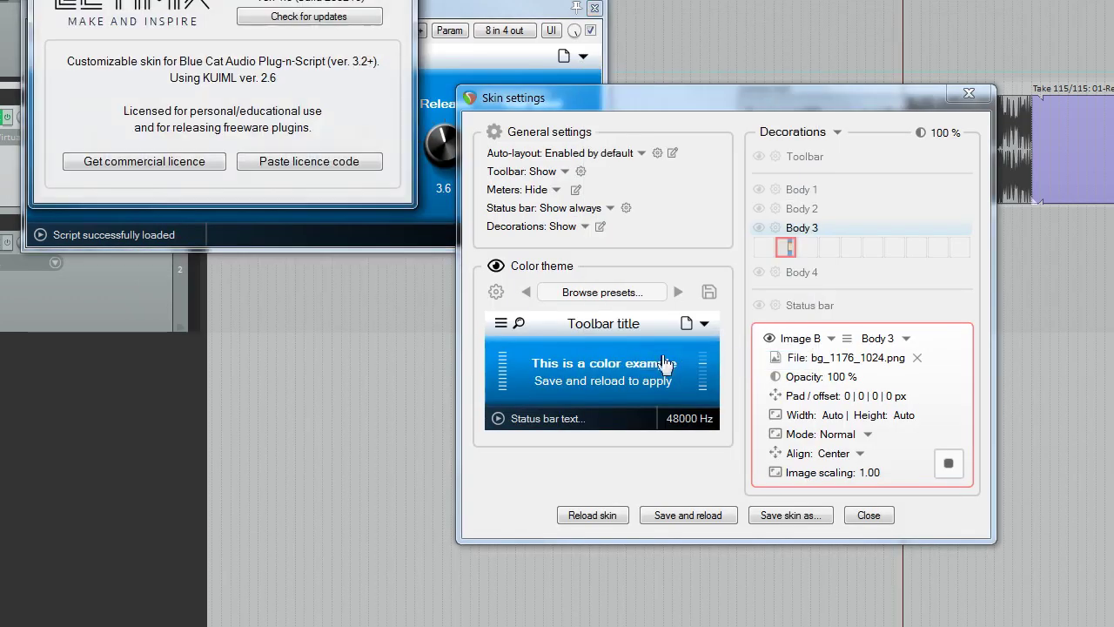
pyautogui.click(300, 165)
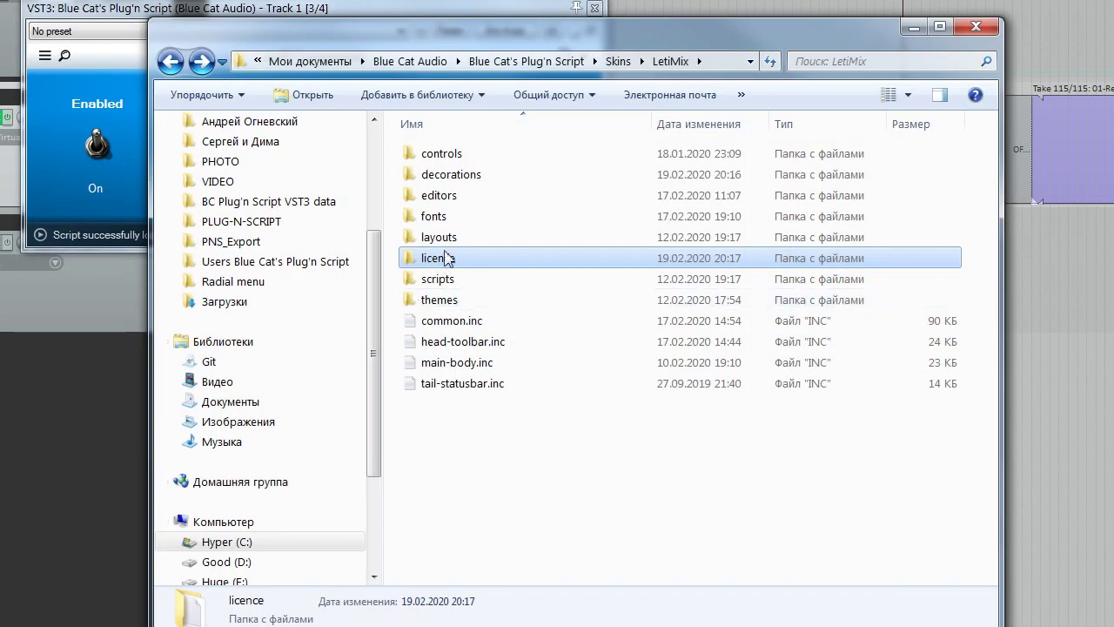
# Step: Browse the scripts, RenderObjects and themes folders, returning to the LetiMix folder
pyautogui.click(442, 283)
pyautogui.doubleClick(463, 283)
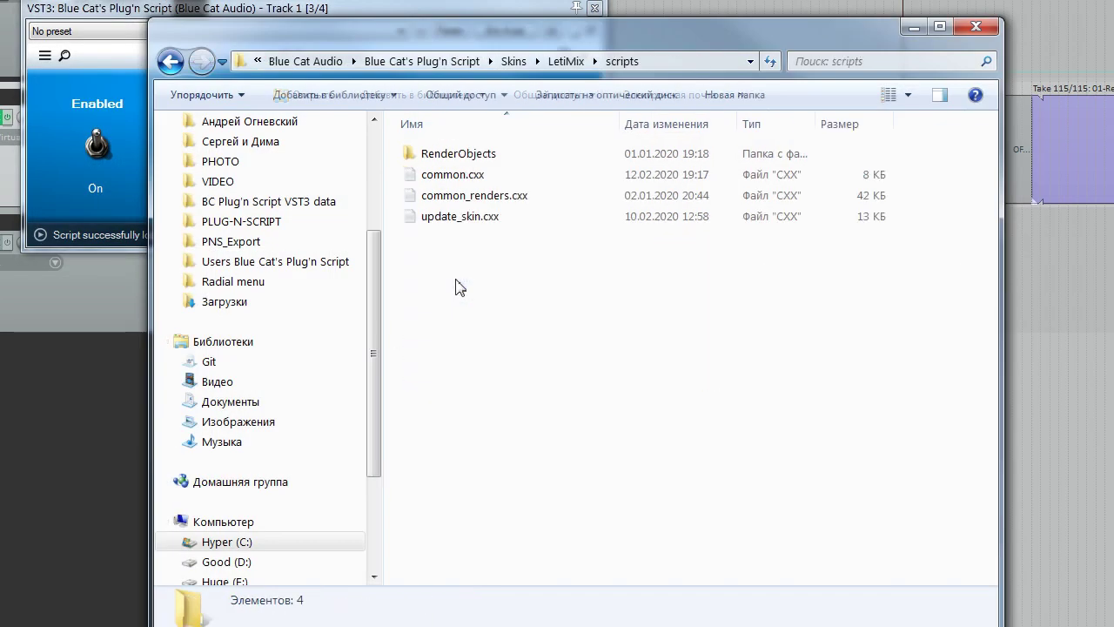
pyautogui.doubleClick(466, 157)
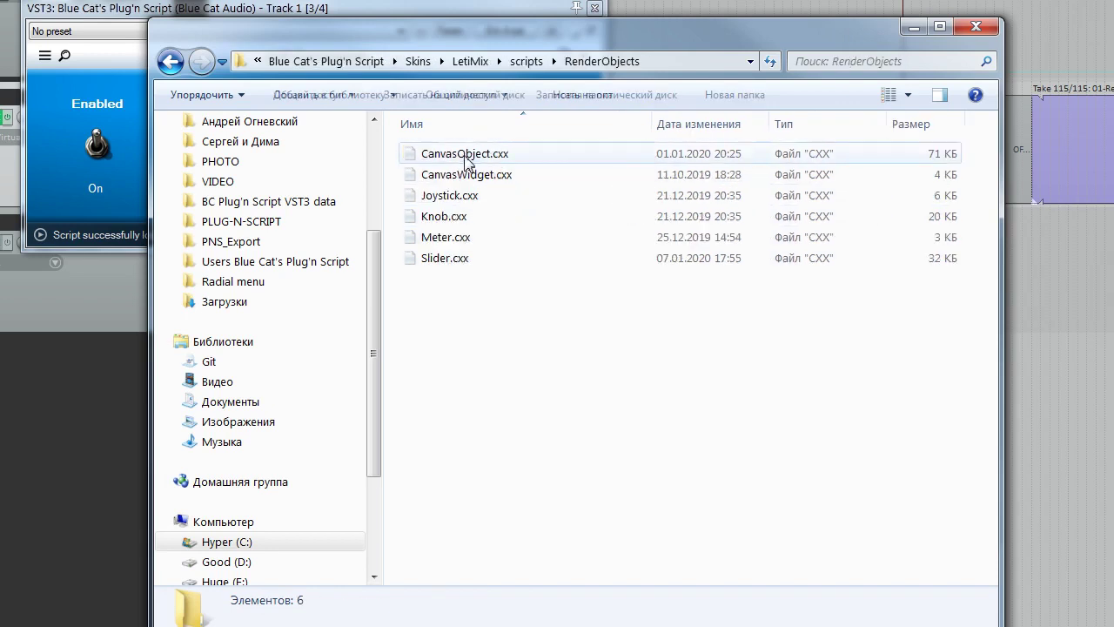
pyautogui.press('BackSpace')
pyautogui.press('BackSpace')
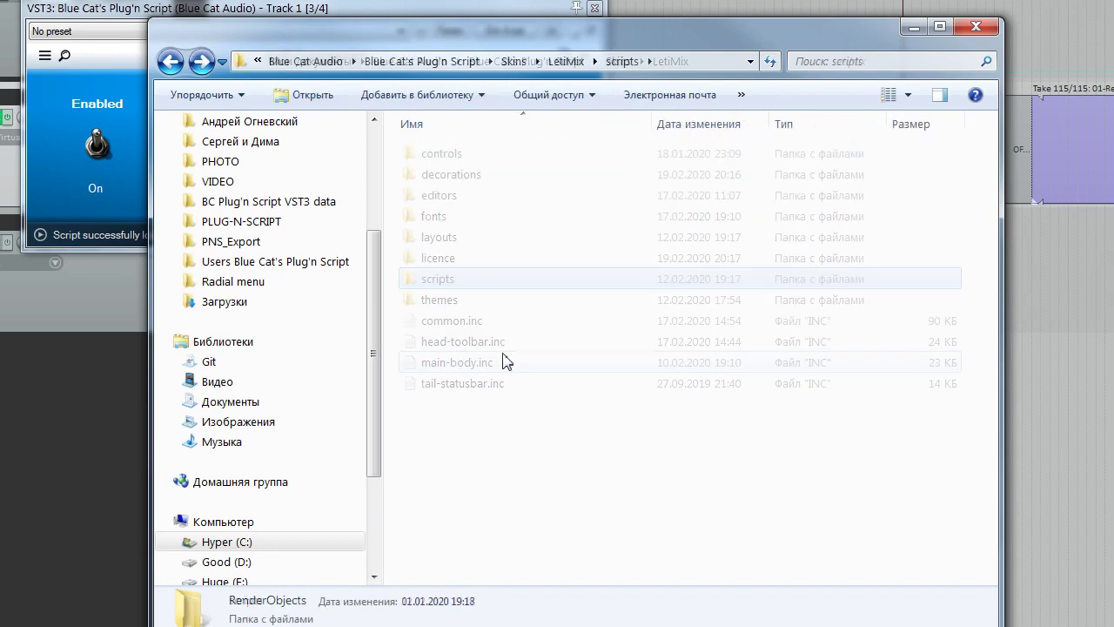
pyautogui.click(448, 301)
pyautogui.doubleClick(448, 301)
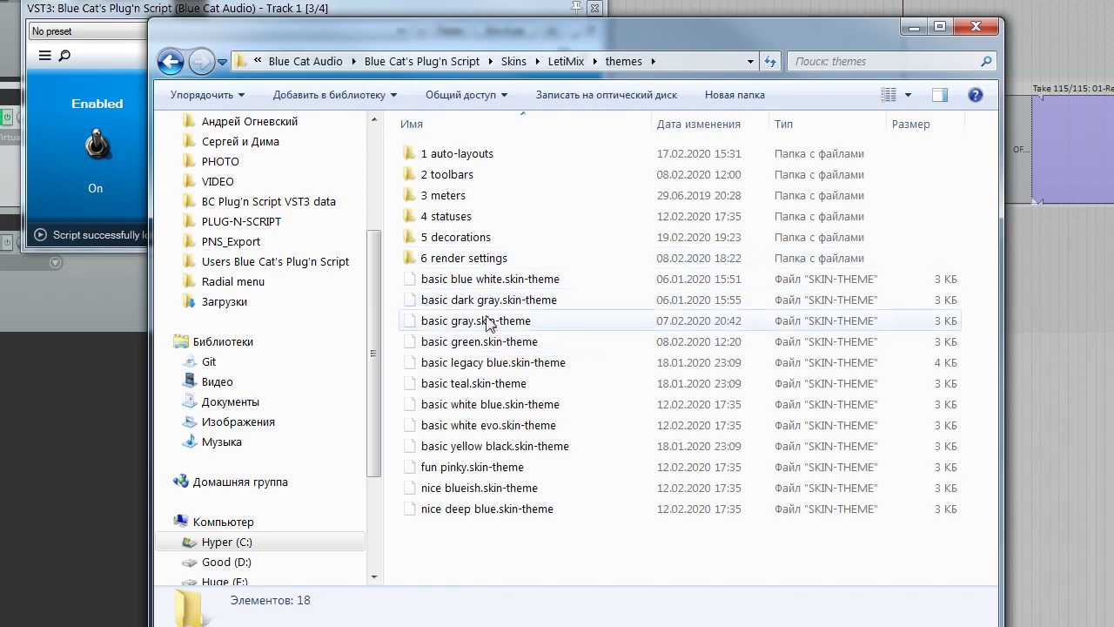
pyautogui.click(912, 35)
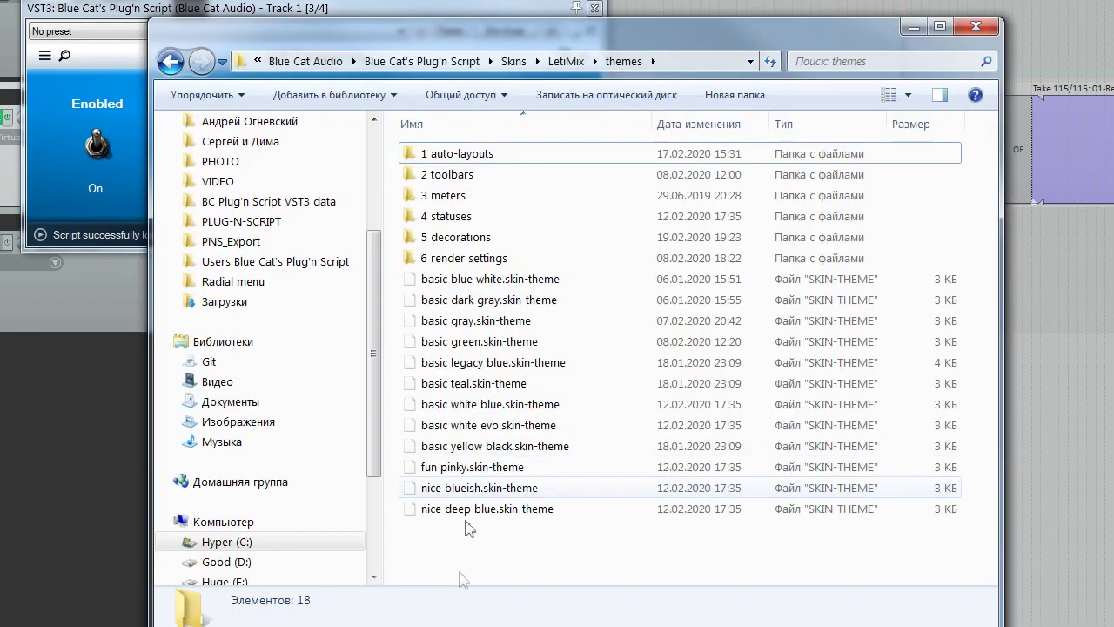
pyautogui.press('BackSpace')
# Step: Select the common, head-toolbar, main-body and tail-statusbar .inc files together and individually
pyautogui.moveTo(490, 435); pyautogui.dragTo(452, 328)
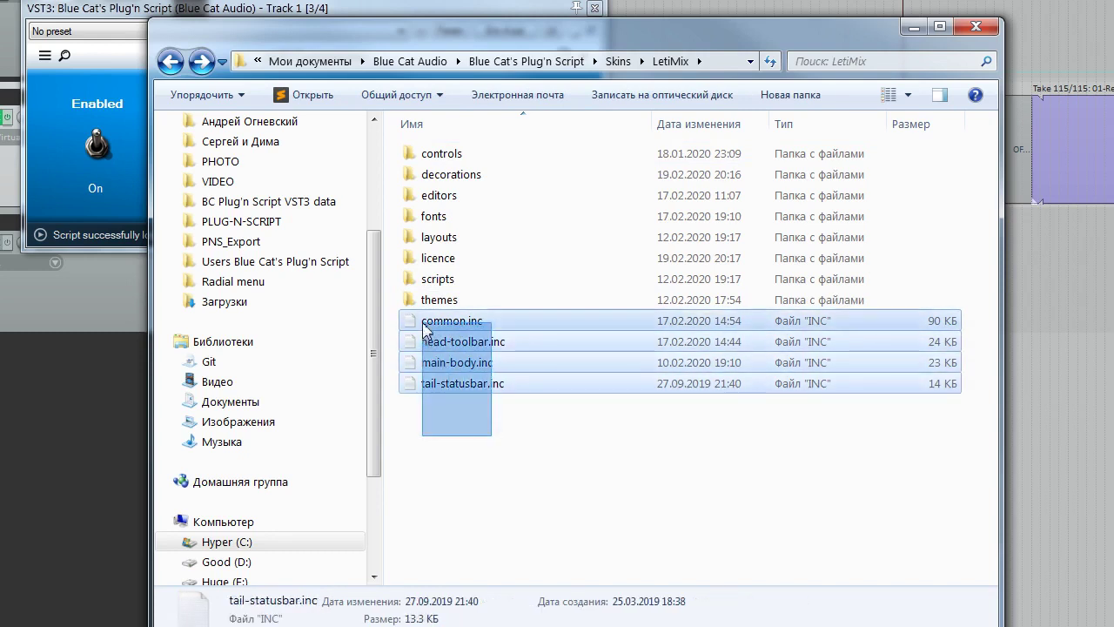
pyautogui.click(452, 328)
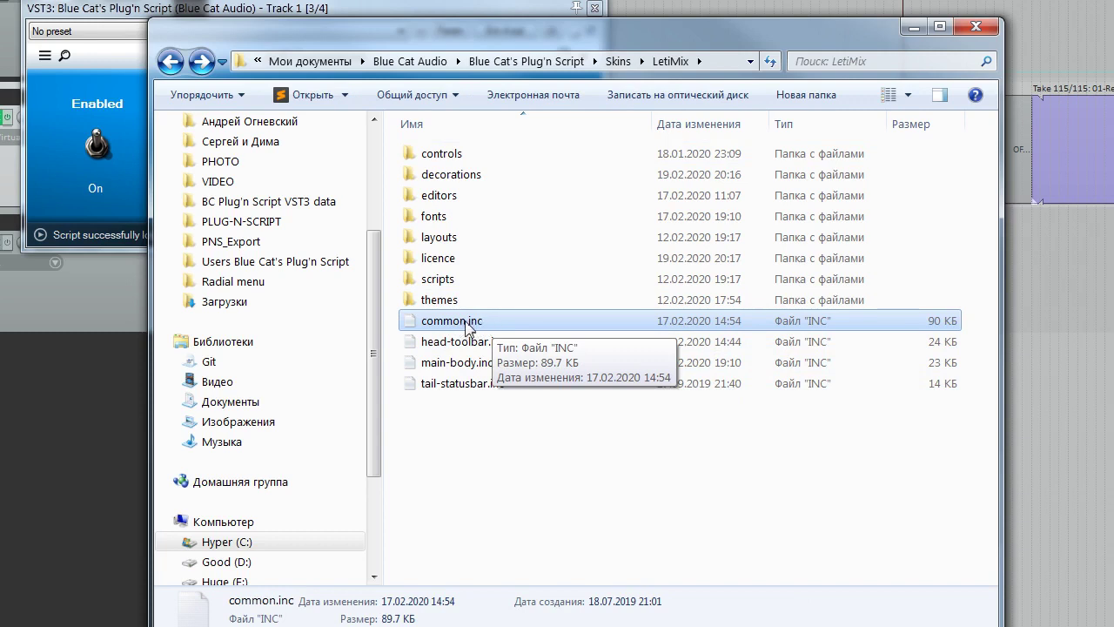
pyautogui.doubleClick(435, 279)
pyautogui.press('BackSpace')
pyautogui.click(450, 320)
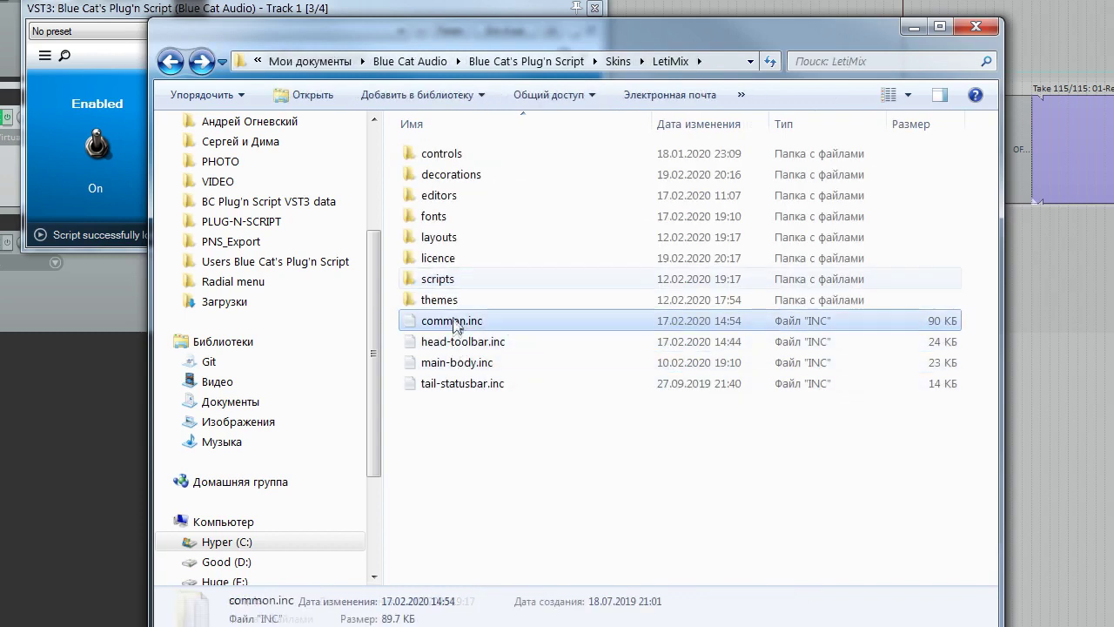
pyautogui.moveTo(457, 412); pyautogui.dragTo(449, 357)
pyautogui.click(448, 430)
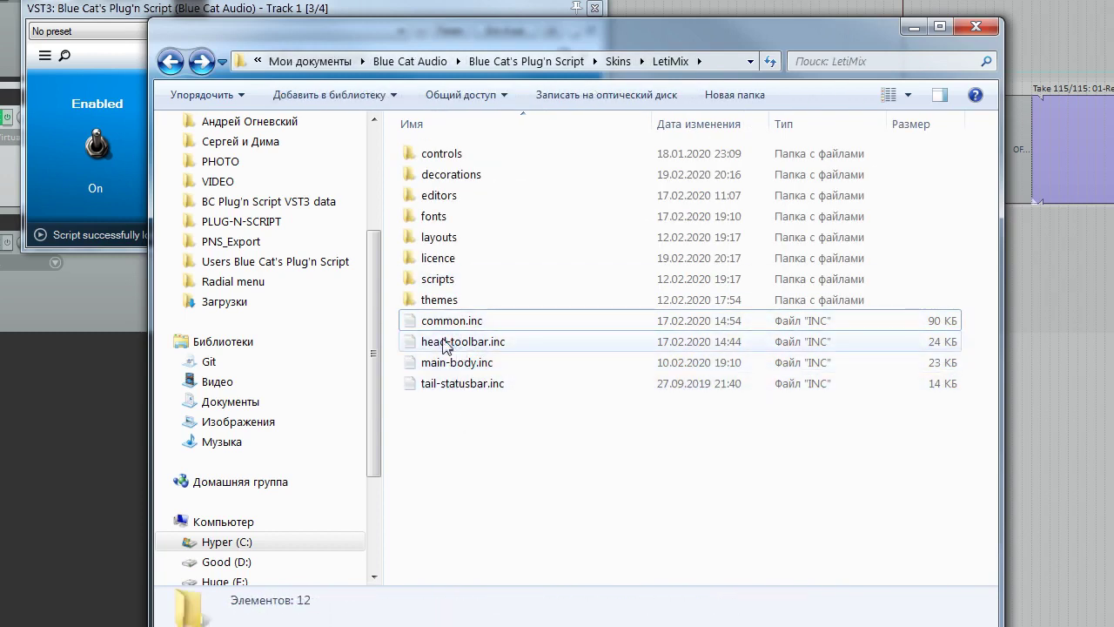
pyautogui.click(448, 341)
pyautogui.click(449, 364)
pyautogui.click(457, 385)
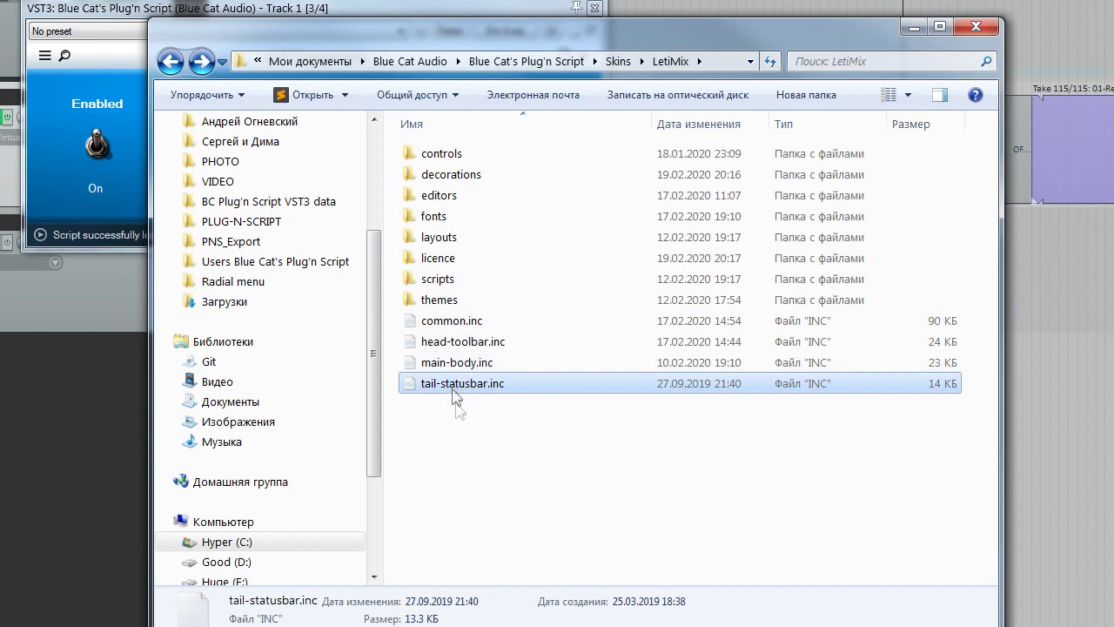
pyautogui.click(442, 430)
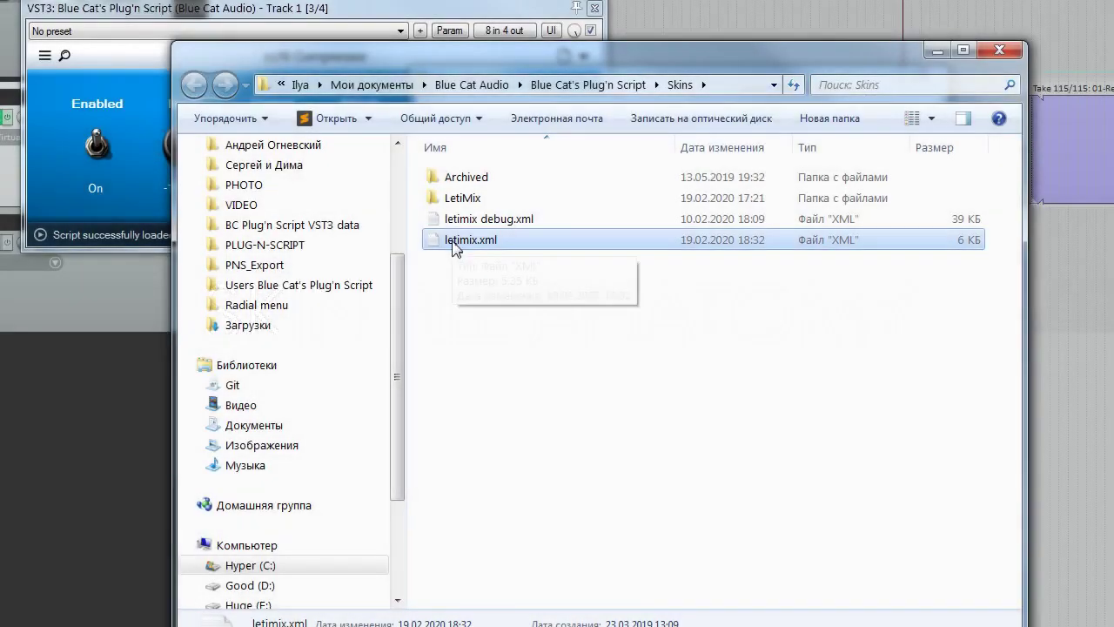
# Step: Open letimix.xml in Sublime Text and highlight the markup block on lines 42–67
pyautogui.rightClick(453, 241)
pyautogui.click(530, 291)
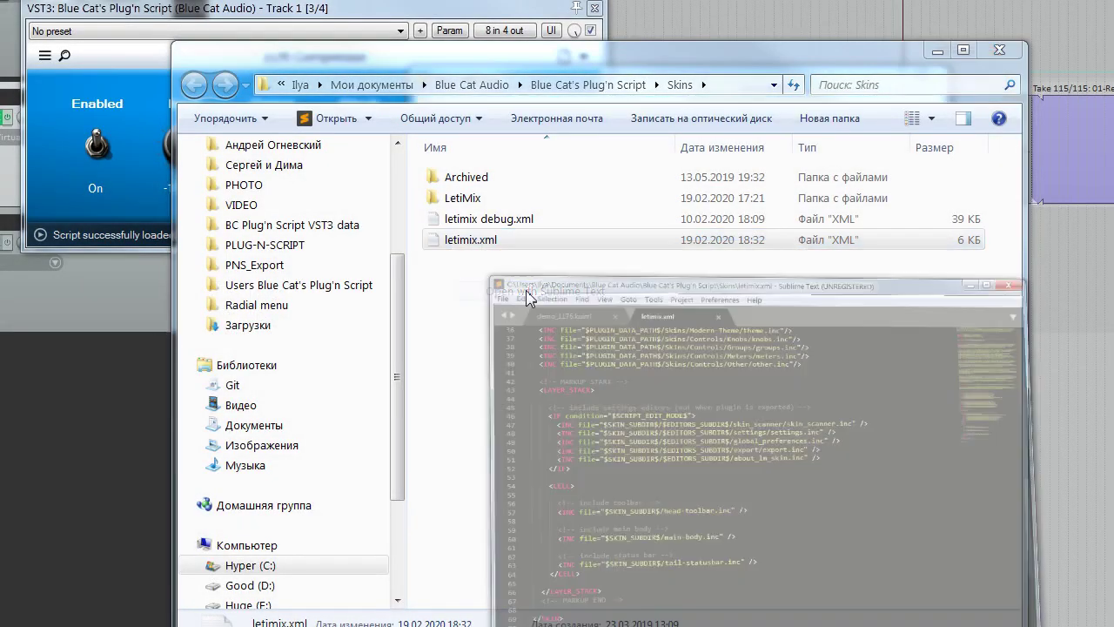
pyautogui.scroll(2, 659, 485)
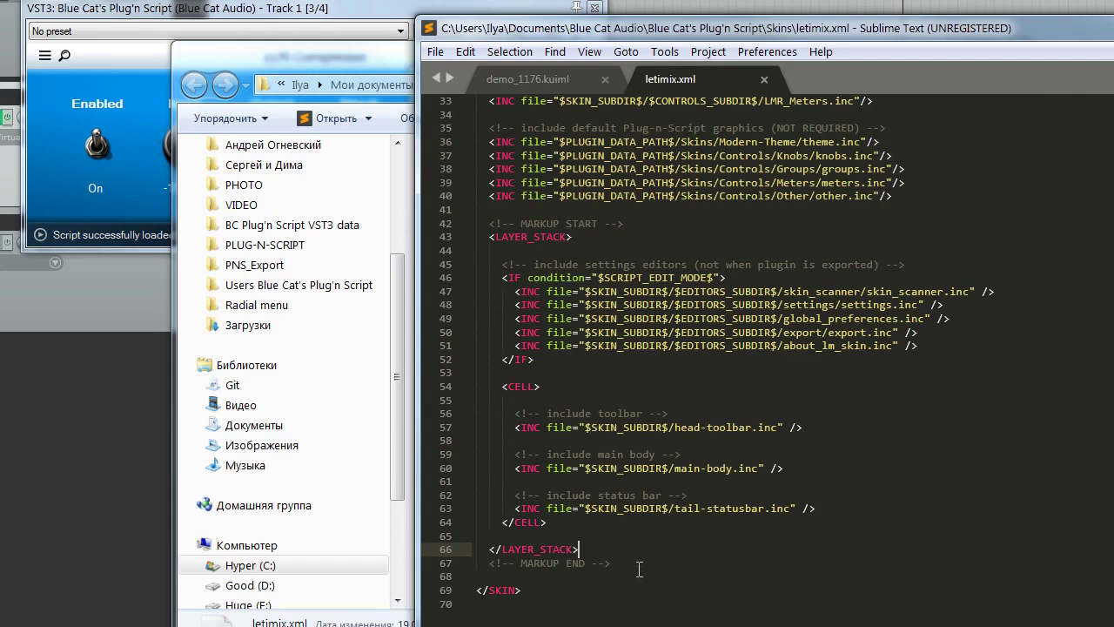
pyautogui.moveTo(639, 569); pyautogui.dragTo(448, 228)
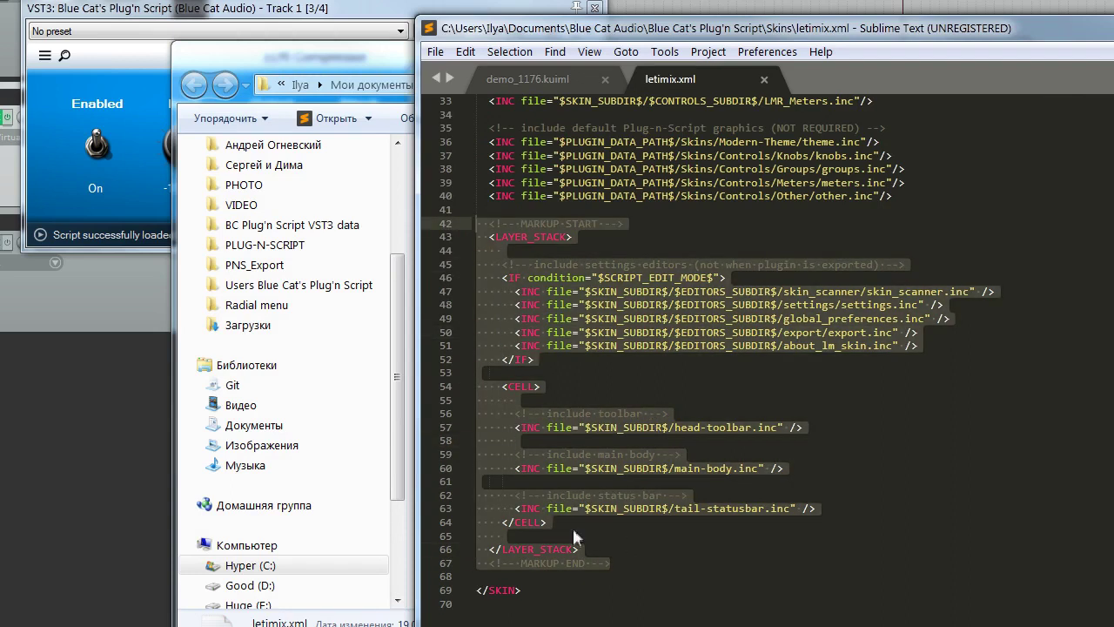
pyautogui.click(695, 521)
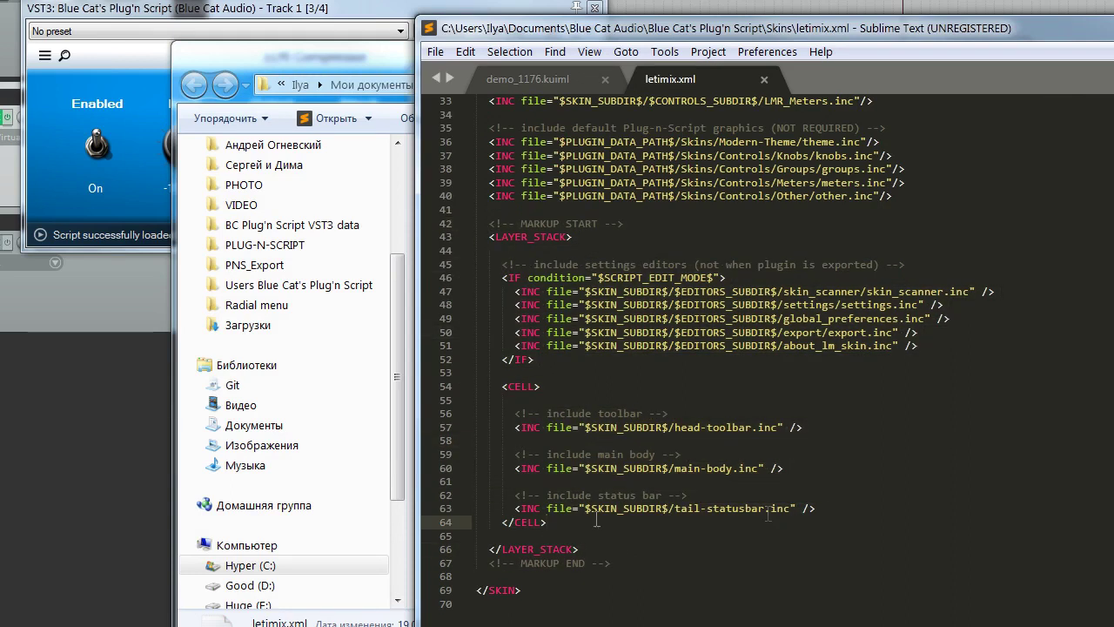
# Step: Point out the toolbar, main-body and status-bar includes, deleting lines 56–63 then restoring them
pyautogui.scroll(1, 596, 519)
pyautogui.click(612, 549)
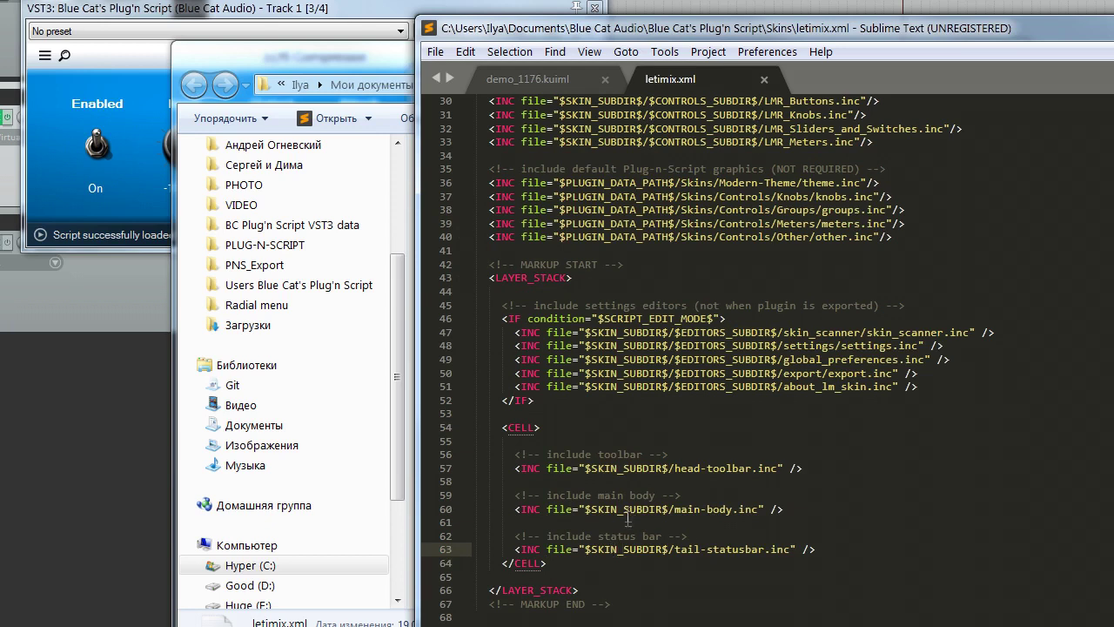
pyautogui.click(604, 509)
pyautogui.click(721, 470)
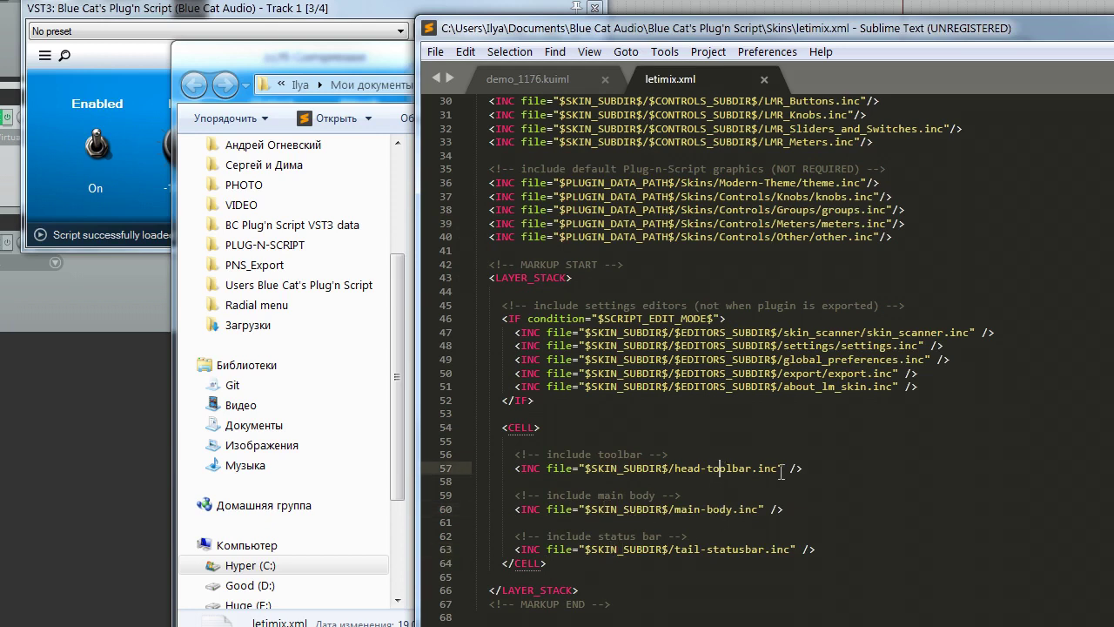
pyautogui.scroll(1, 819, 490)
pyautogui.scroll(-2, 815, 494)
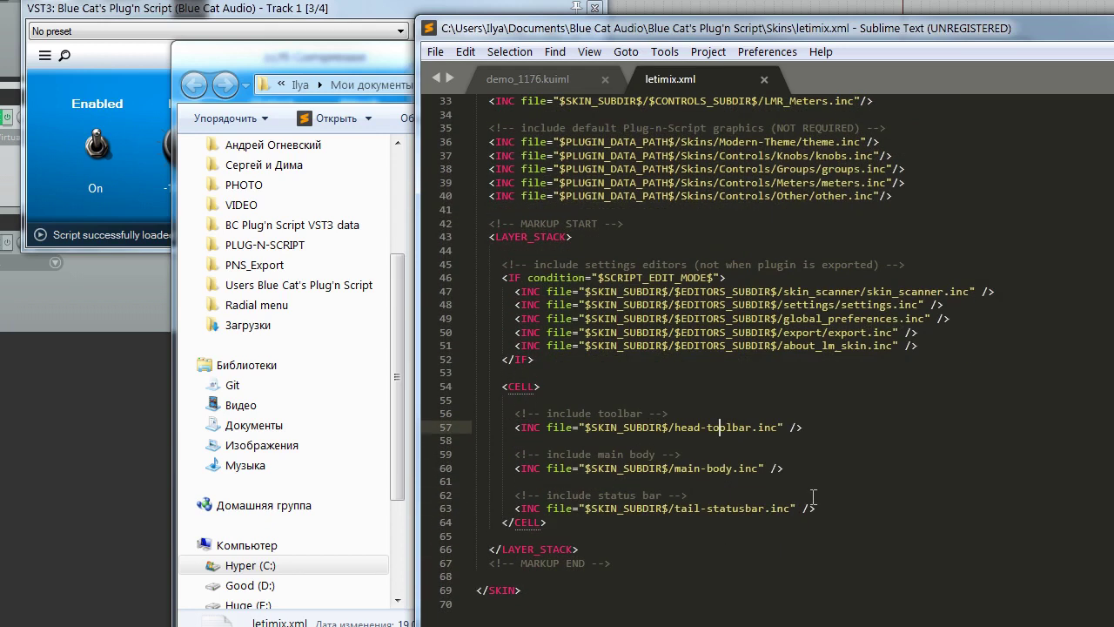
pyautogui.moveTo(840, 515); pyautogui.dragTo(477, 413)
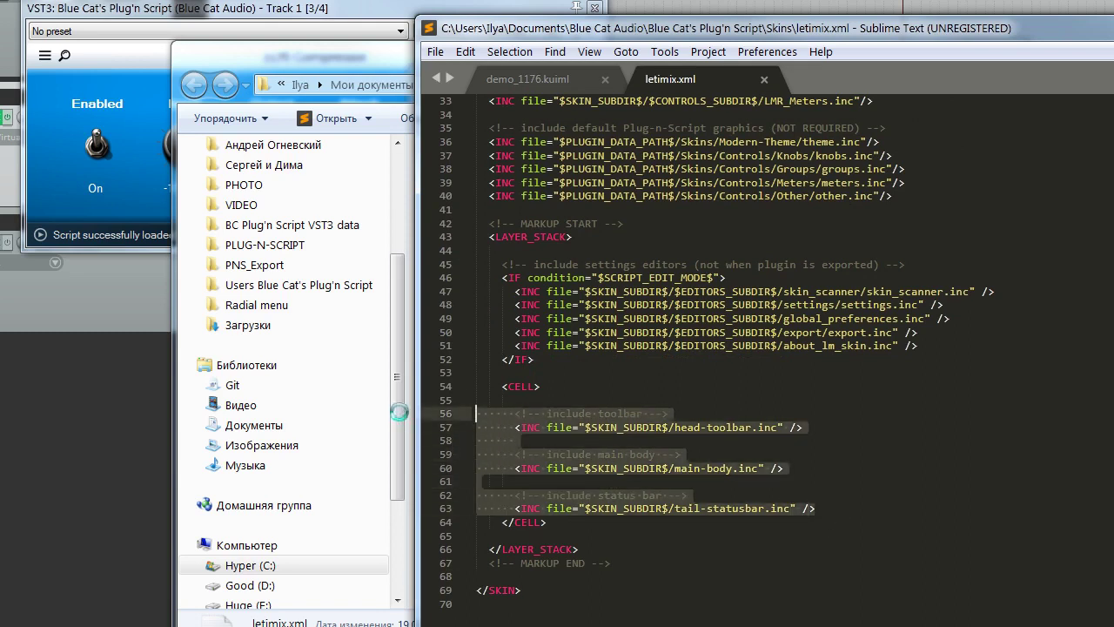
pyautogui.press('Delete')
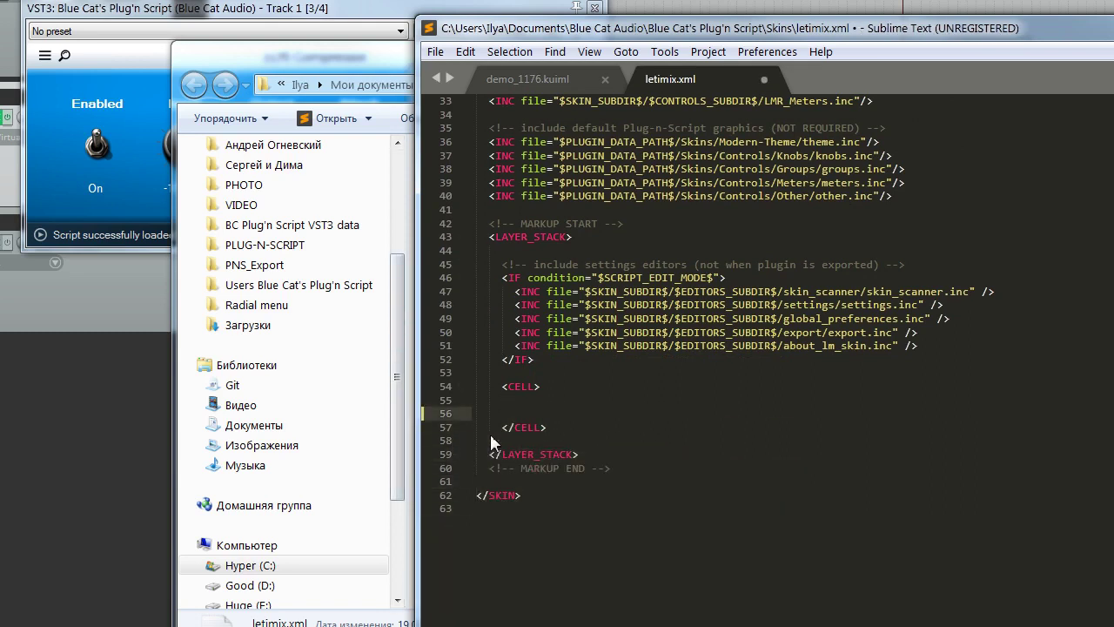
pyautogui.hotkey('ctrl', 'z')
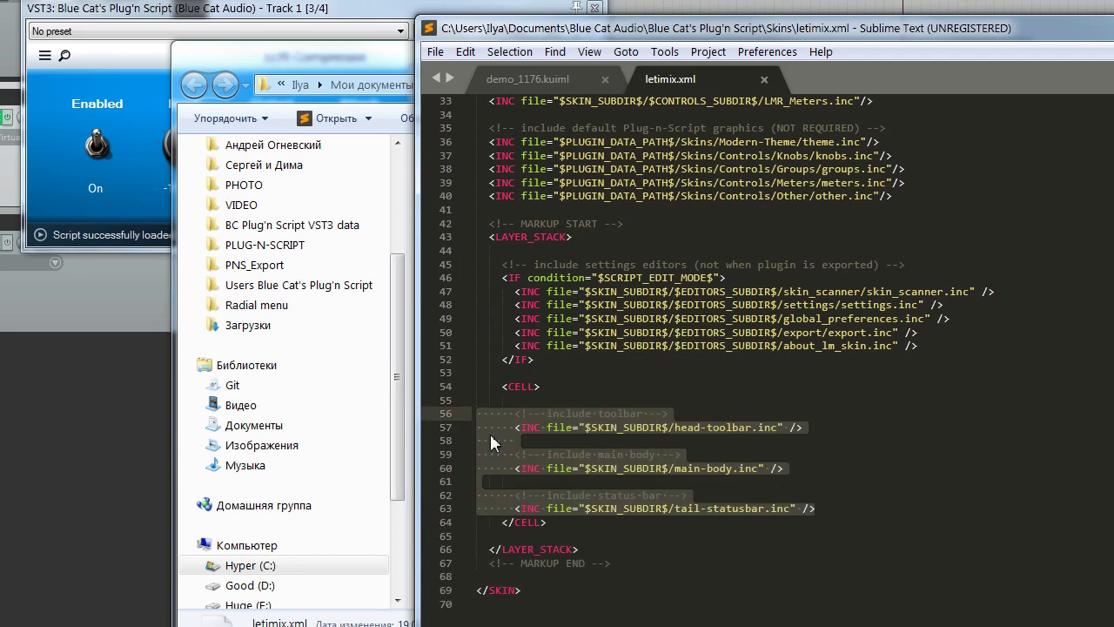
pyautogui.click(719, 401)
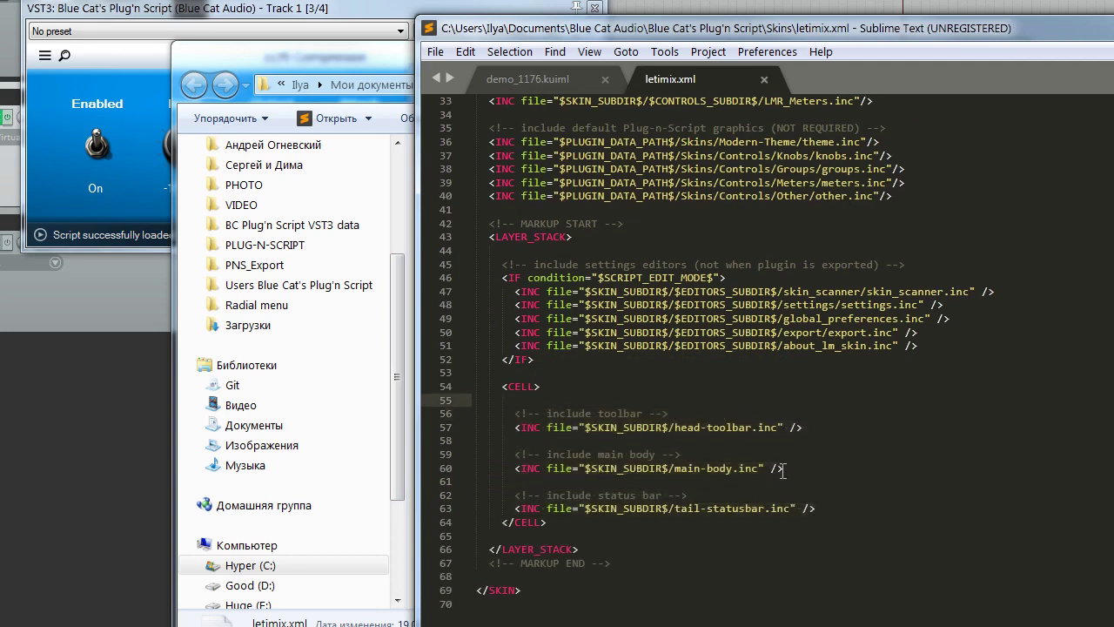
# Step: Select lines 45–52, upward from line 52's '</IF>' to the block's comment
pyautogui.scroll(1, 757, 461)
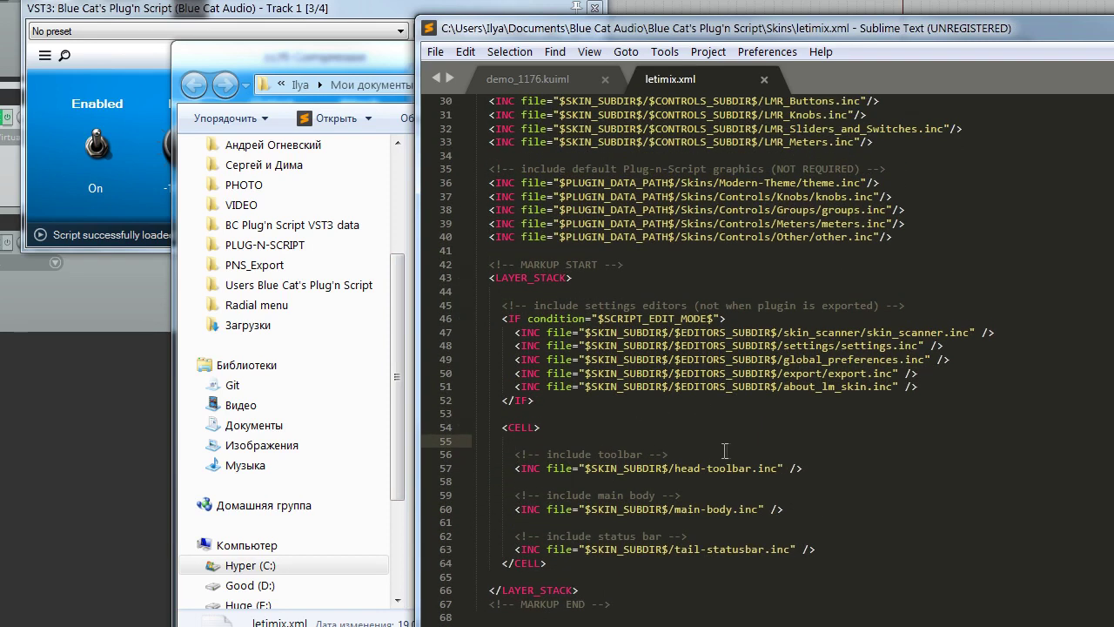
pyautogui.scroll(2, 724, 450)
pyautogui.click(555, 482)
pyautogui.scroll(-2, 630, 490)
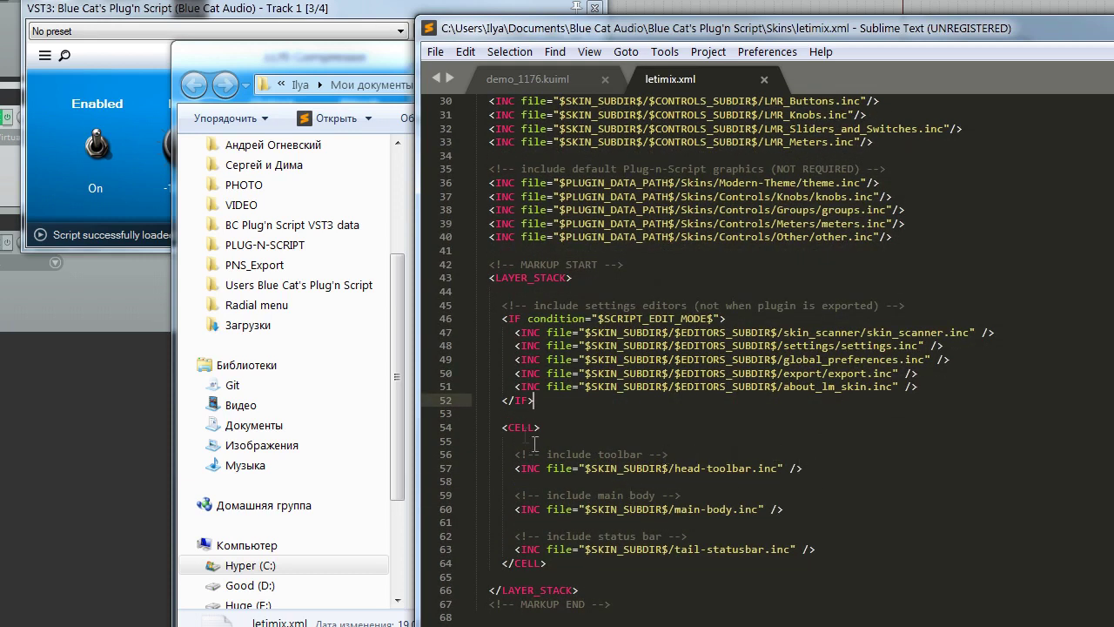
pyautogui.scroll(1, 577, 435)
pyautogui.hotkey('shift', 'Up')
pyautogui.hotkey('shift', 'Up')
pyautogui.hotkey('shift', 'Up')
pyautogui.hotkey('shift', 'Up')
pyautogui.hotkey('shift', 'Up')
pyautogui.hotkey('shift', 'Up')
pyautogui.hotkey('shift', 'Up')
pyautogui.hotkey('shift', 'Home')
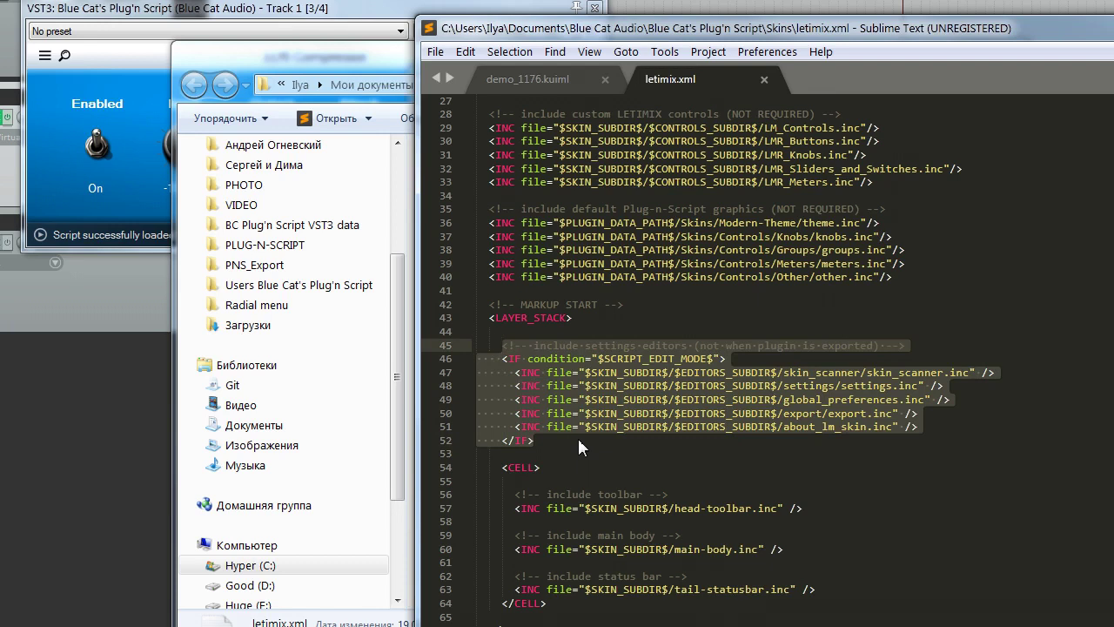
# Step: Disable the five settings-editor includes on lines 47–51 as xINC and save letimix.xml
pyautogui.click(577, 440)
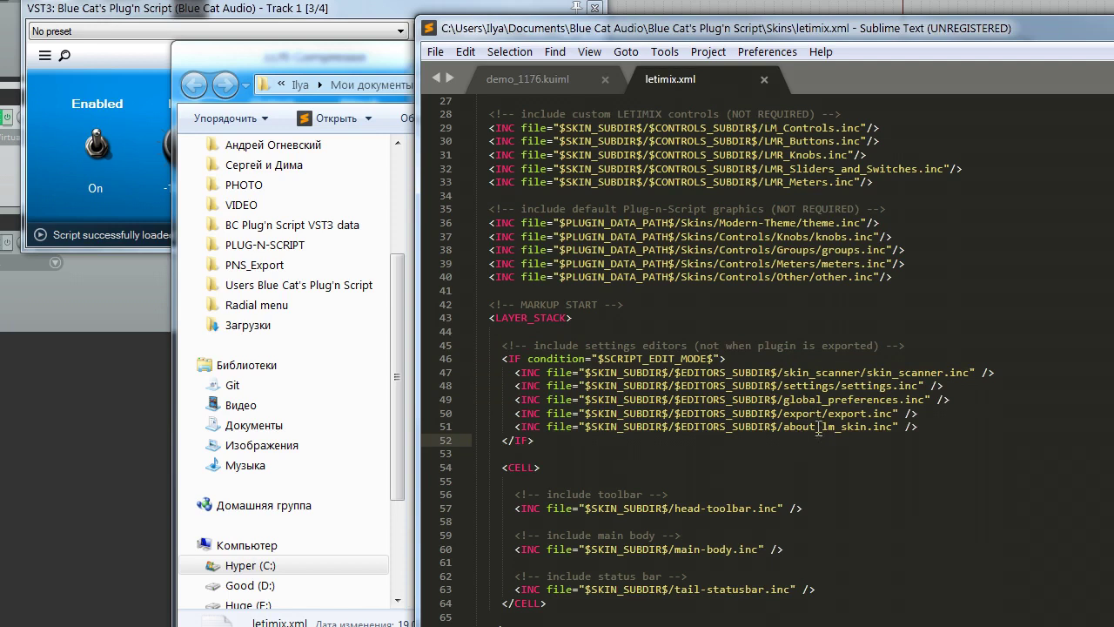
pyautogui.scroll(1, 805, 446)
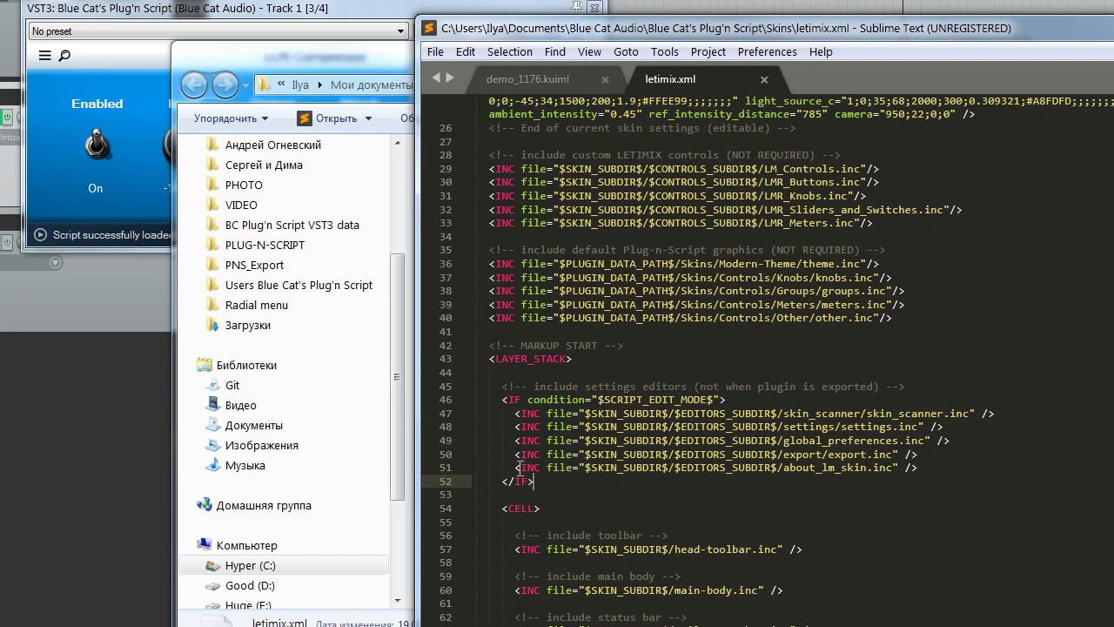
pyautogui.click(520, 467)
pyautogui.write('x')
pyautogui.press('Left')
pyautogui.press('Up')
pyautogui.write('x')
pyautogui.press('Left')
pyautogui.press('Up')
pyautogui.write('x')
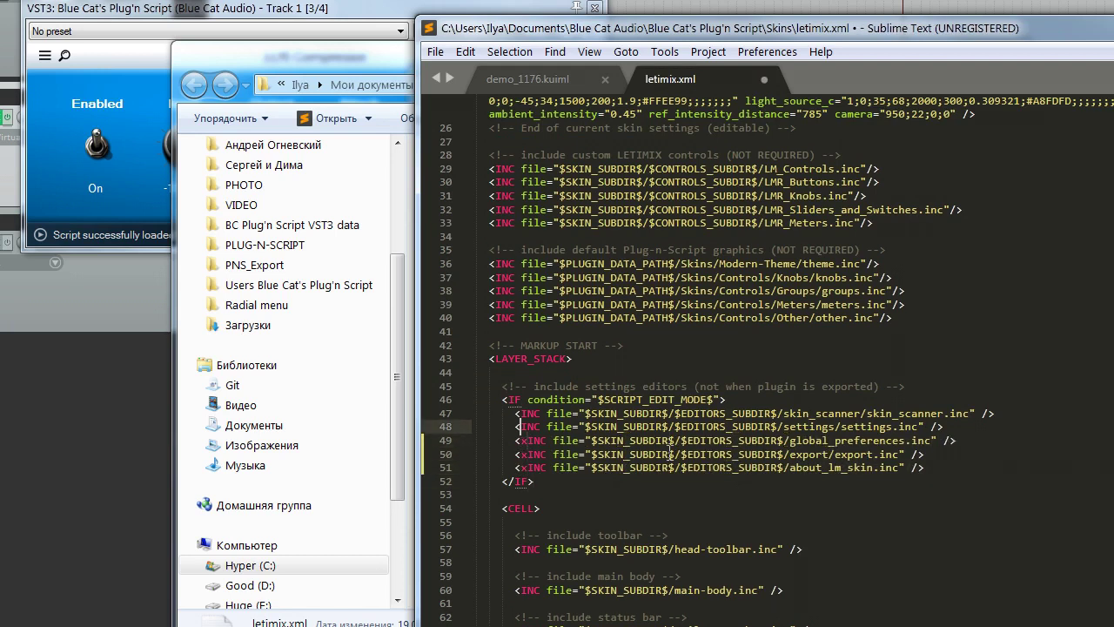
pyautogui.press('Left')
pyautogui.press('Up')
pyautogui.press('x')
pyautogui.press('Left')
pyautogui.press('Up')
pyautogui.write('x')
pyautogui.hotkey('ctrl', 's')
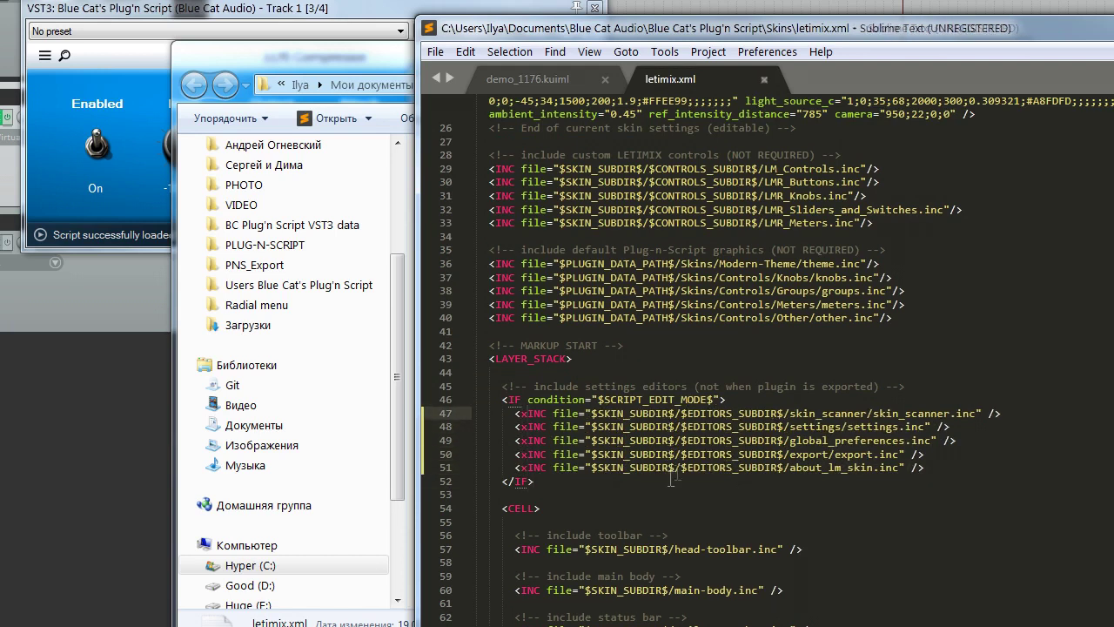
# Step: Check the 1176 Compressor's reloaded skin and choose Edit .xml file
pyautogui.click(146, 83)
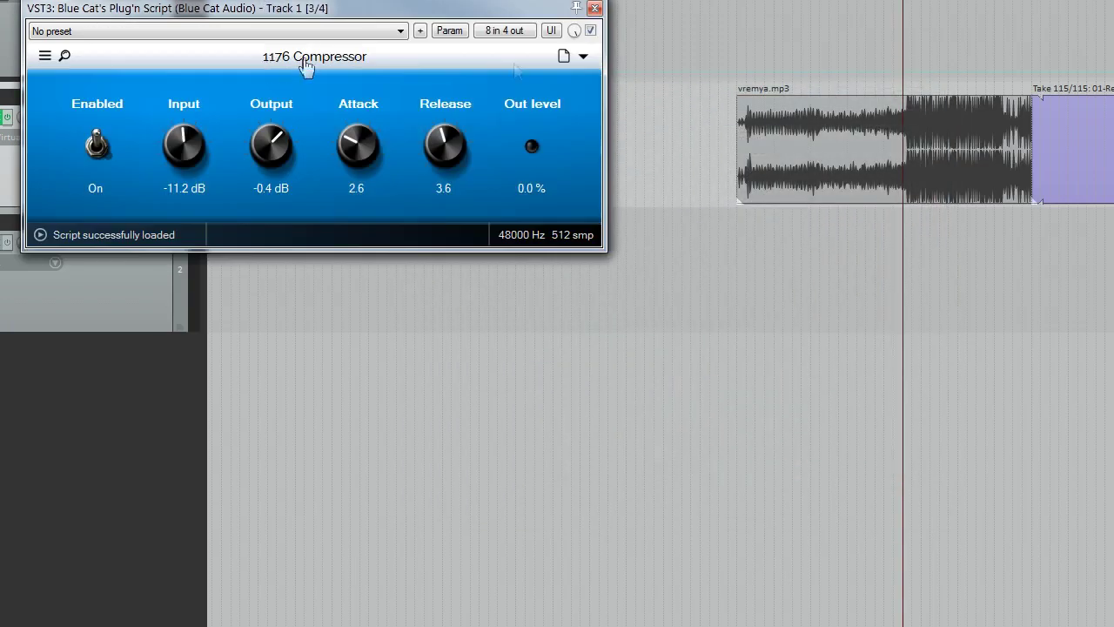
pyautogui.click(583, 56)
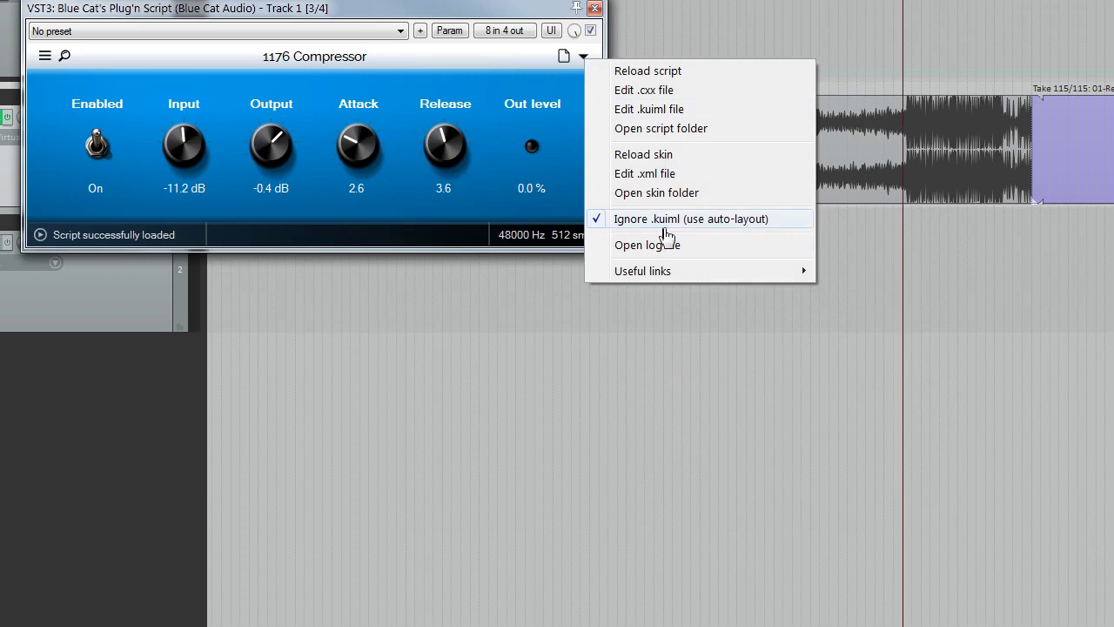
pyautogui.click(431, 15)
# Step: Remove the 'x' from each of the five include lines to restore INC
pyautogui.hotkey('alt', 'Tab')
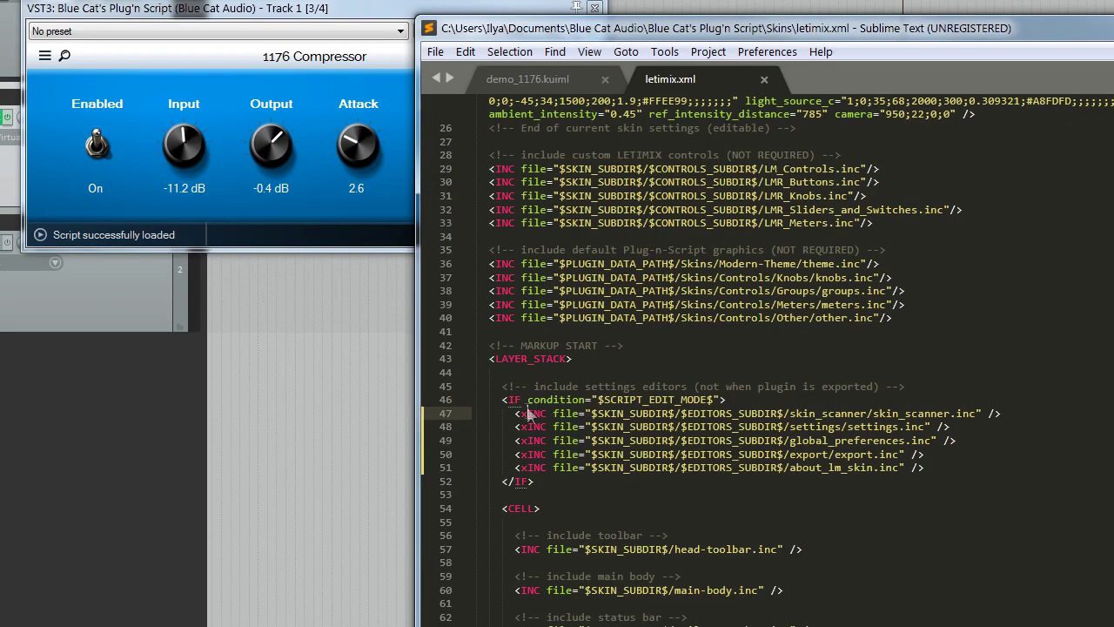
pyautogui.press('Delete')
pyautogui.press('Down')
pyautogui.press('Delete')
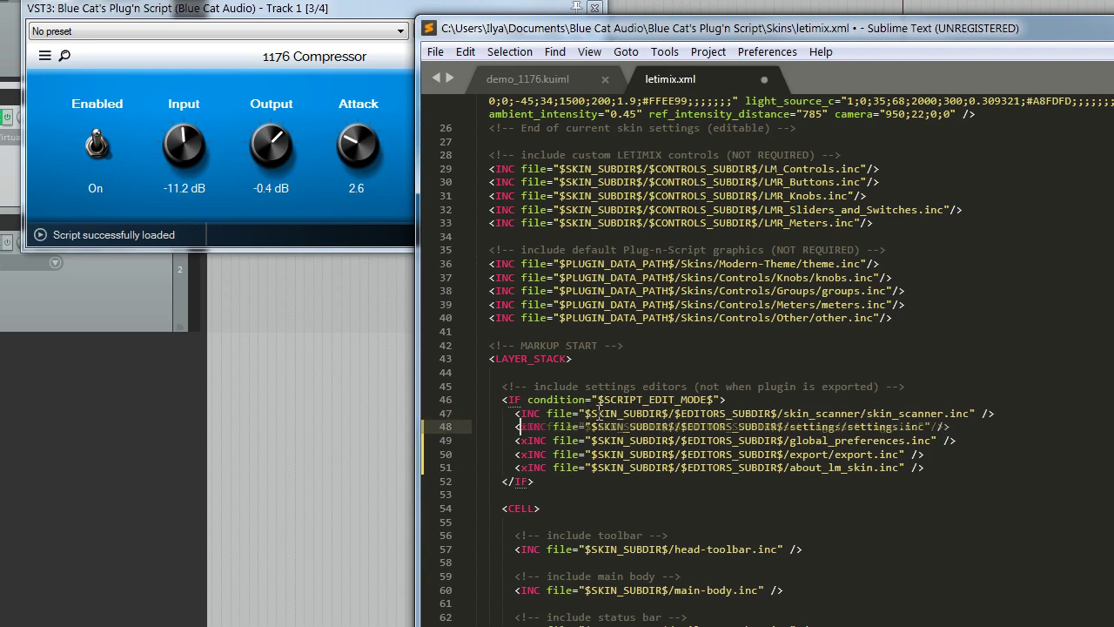
pyautogui.press('Down')
pyautogui.press('Delete')
pyautogui.press('Down')
pyautogui.press('Delete')
pyautogui.press('Down')
pyautogui.press('Delete')
pyautogui.scroll(3, 724, 446)
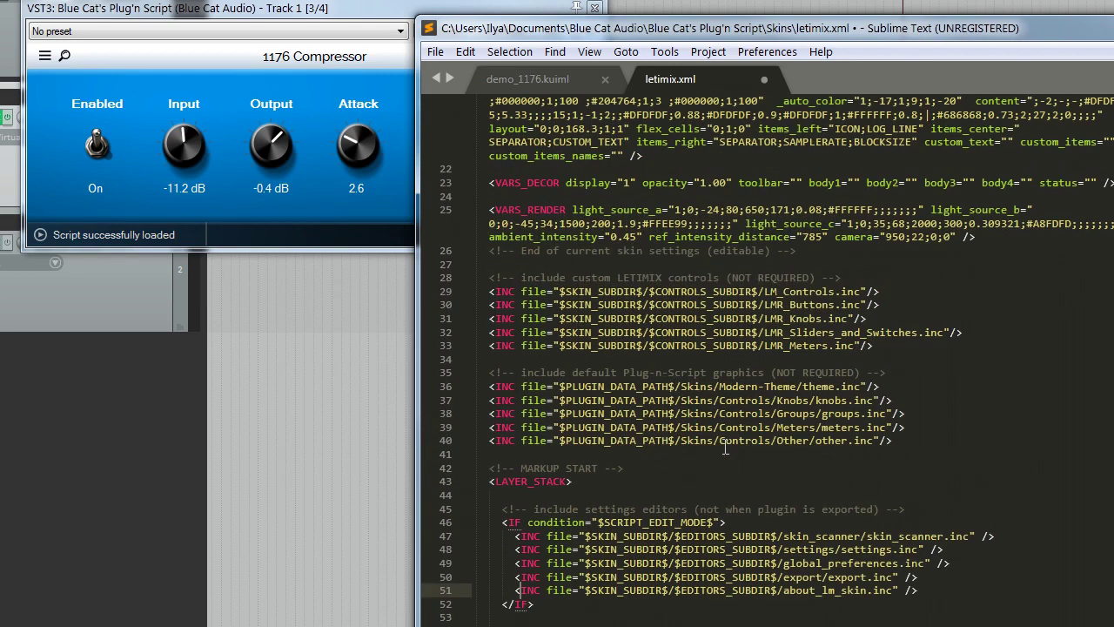
pyautogui.click(664, 454)
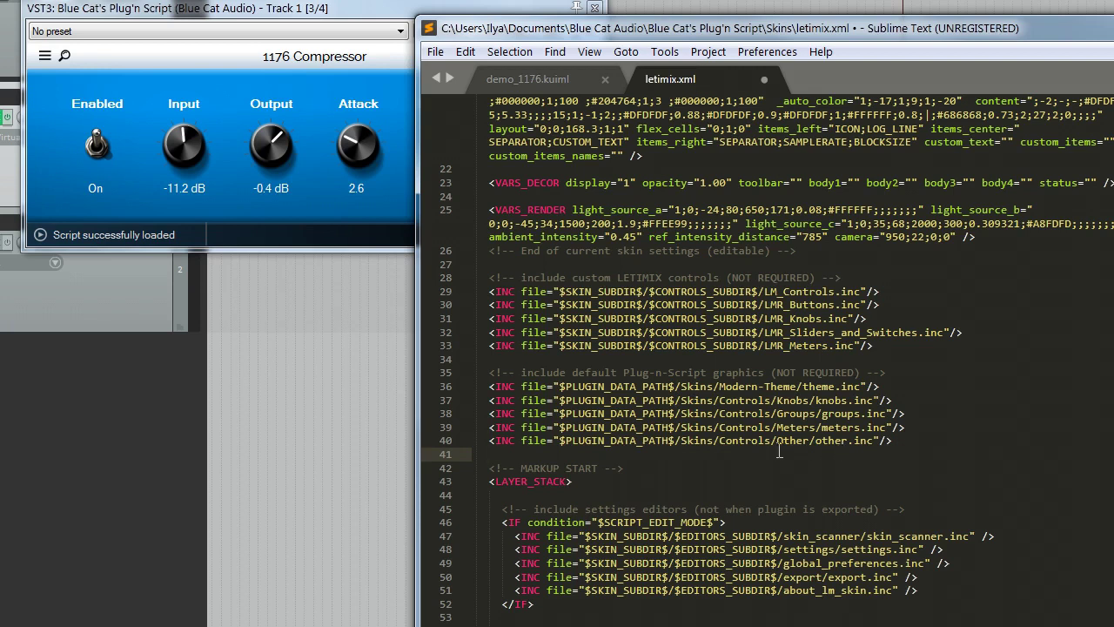
pyautogui.scroll(1, 780, 450)
pyautogui.click(607, 401)
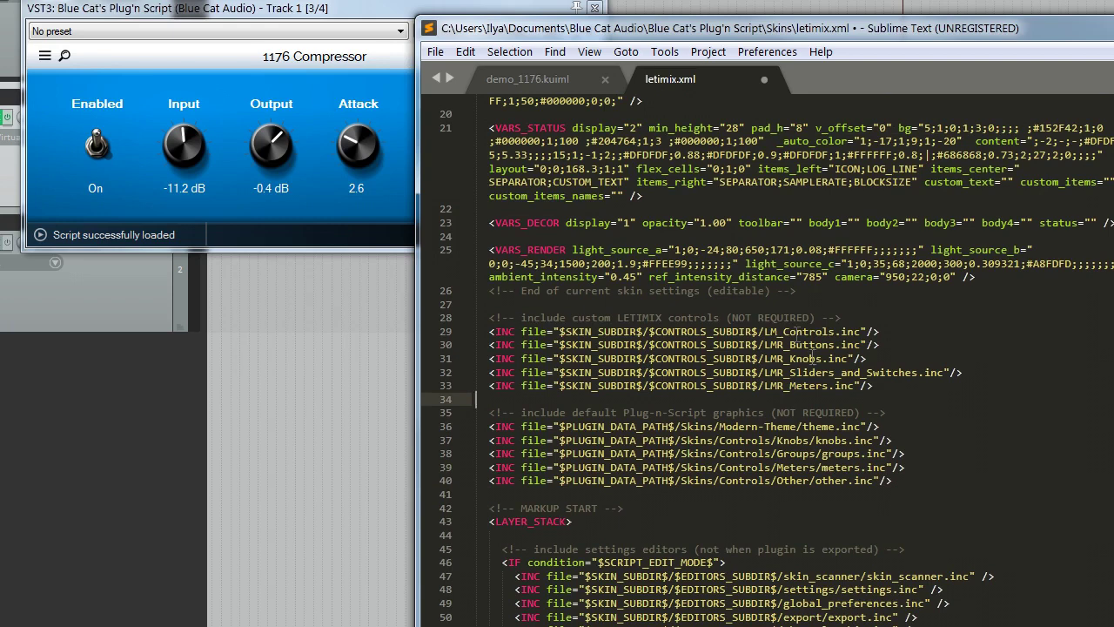
pyautogui.scroll(1, 801, 397)
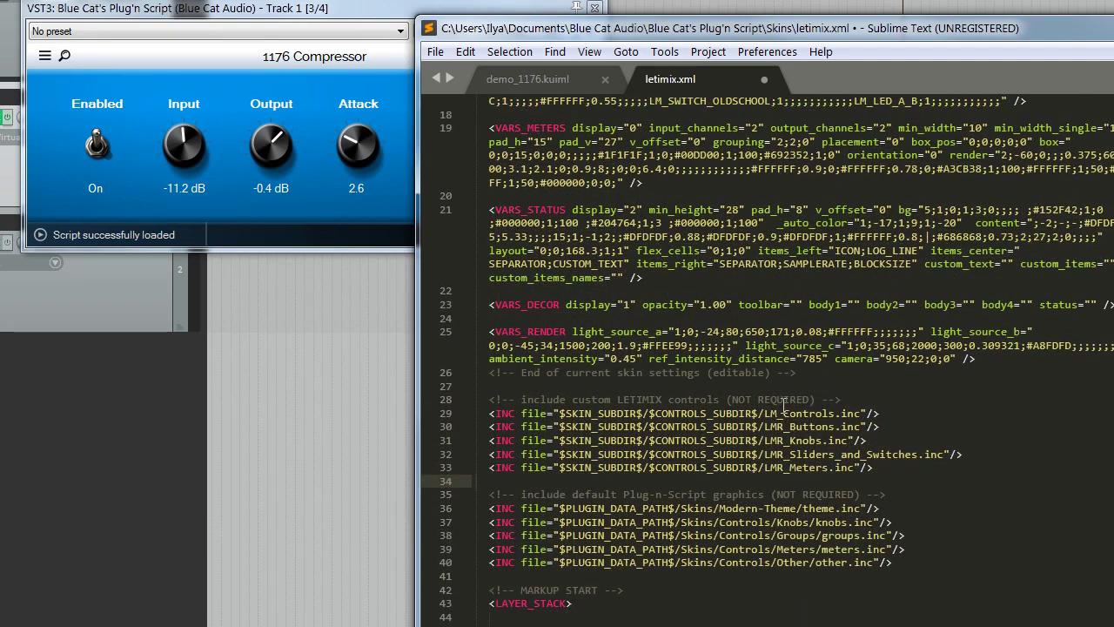
pyautogui.moveTo(934, 528); pyautogui.dragTo(477, 372)
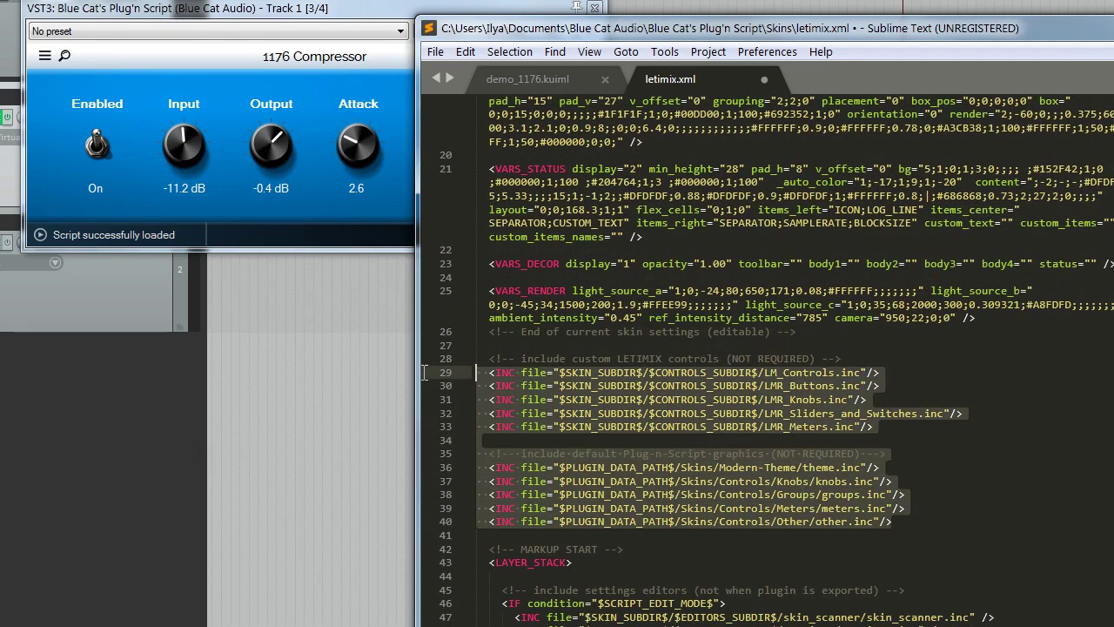
pyautogui.click(700, 542)
# Step: Review letimix.xml's VARS_DECOR, VARS_STATUS, VARS_BODY, VARS_TOOLBAR, LOAD_FONTS and INCLUDE_ONCE common.inc lines
pyautogui.scroll(5, 783, 541)
pyautogui.click(807, 538)
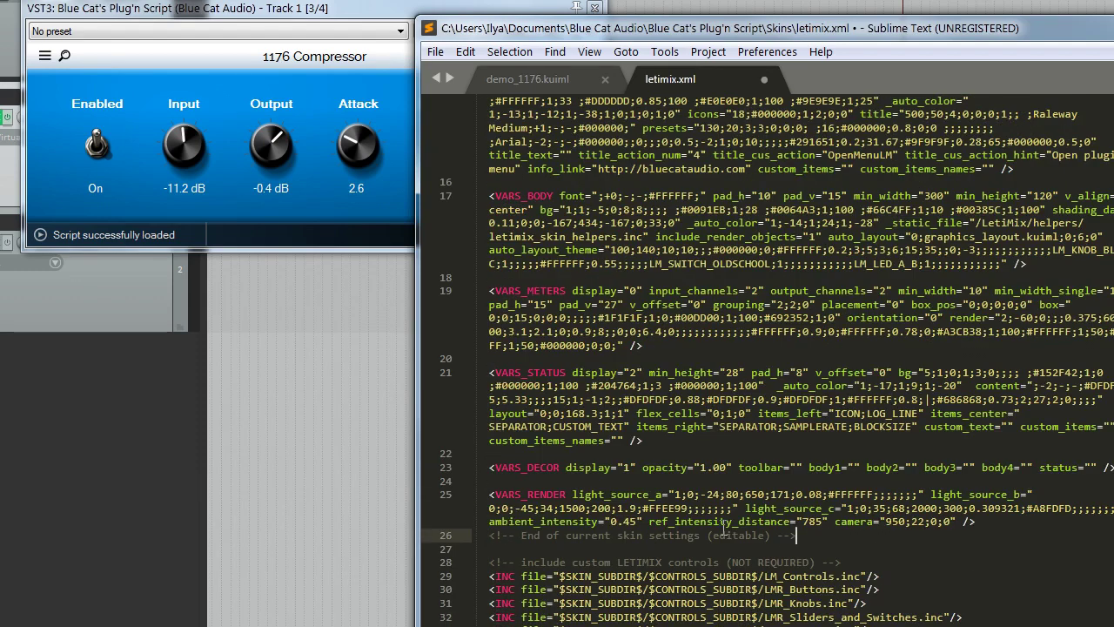
pyautogui.scroll(2, 794, 516)
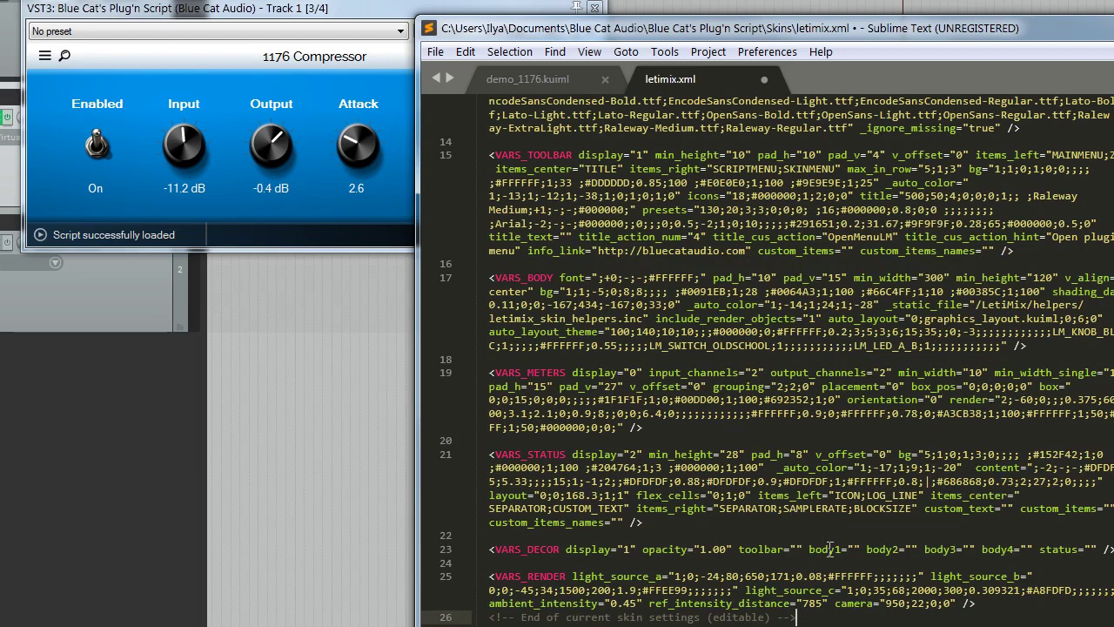
pyautogui.scroll(-2, 816, 550)
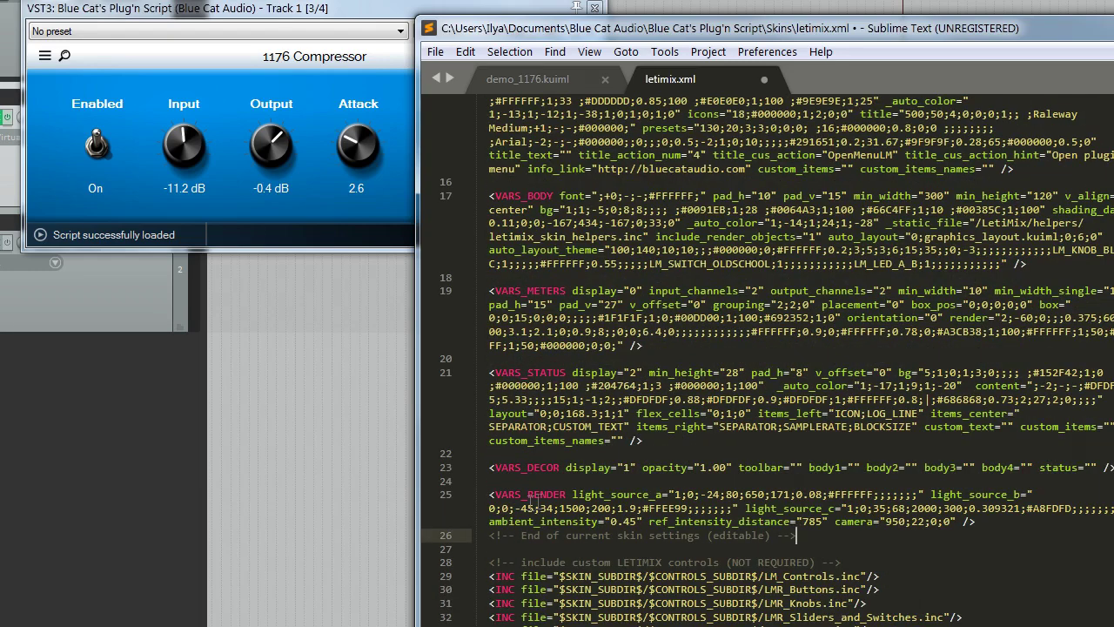
pyautogui.scroll(1, 563, 503)
pyautogui.scroll(1, 561, 542)
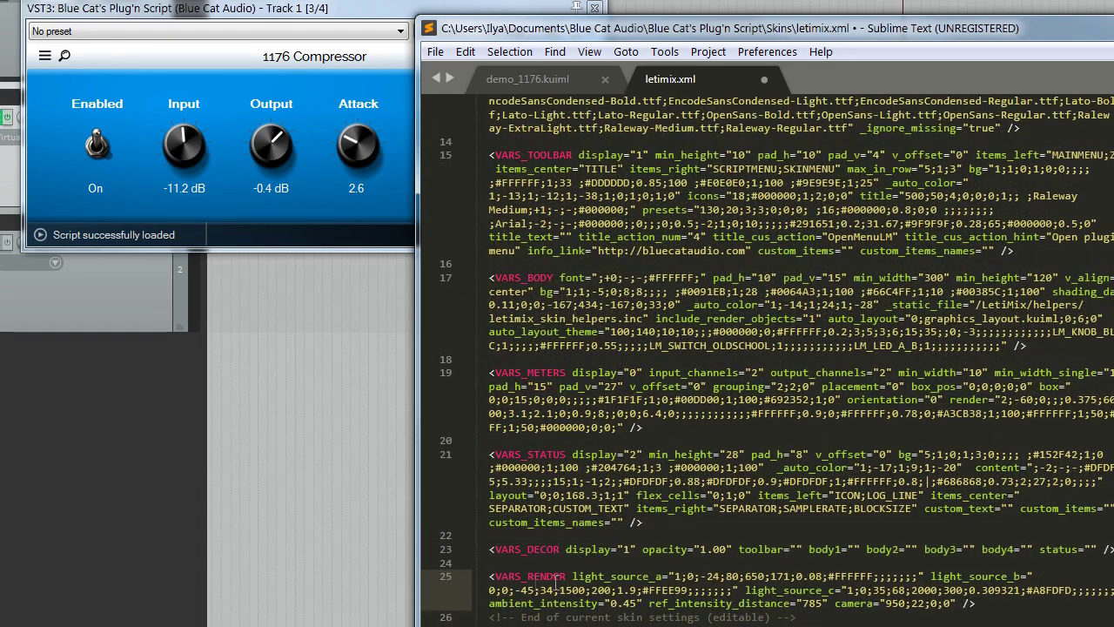
pyautogui.click(545, 549)
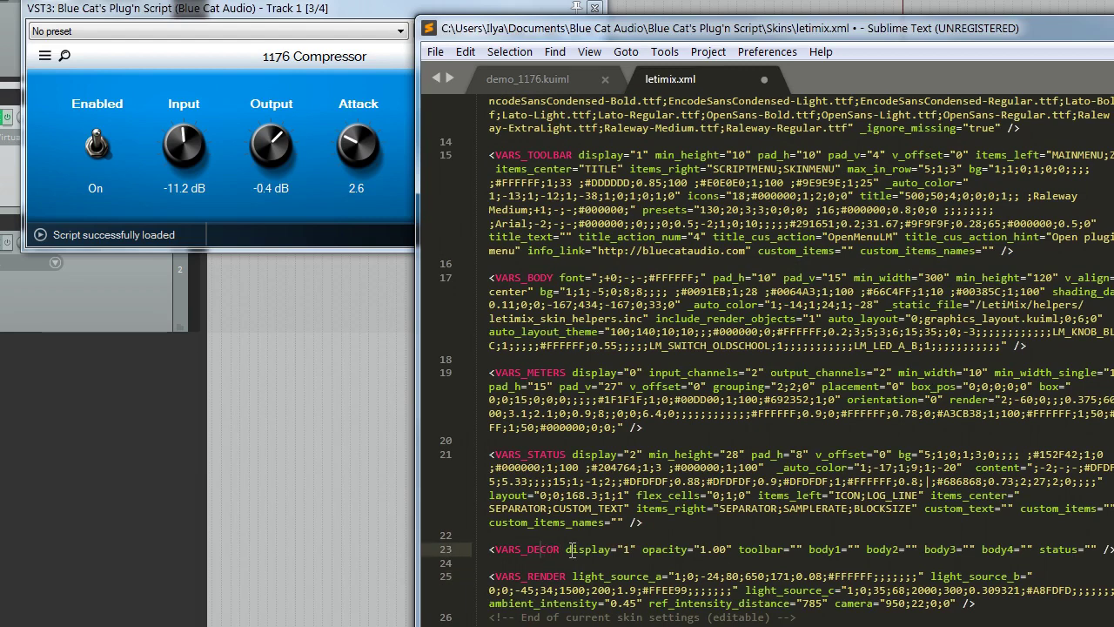
pyautogui.click(522, 455)
pyautogui.scroll(2, 540, 457)
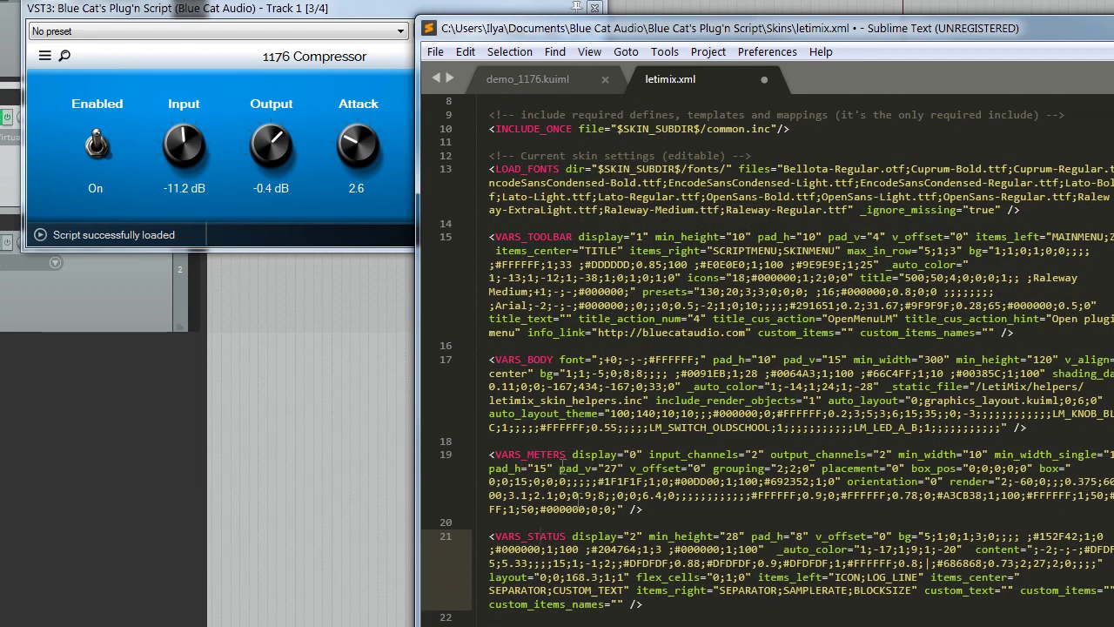
pyautogui.scroll(2, 553, 457)
pyautogui.click(547, 439)
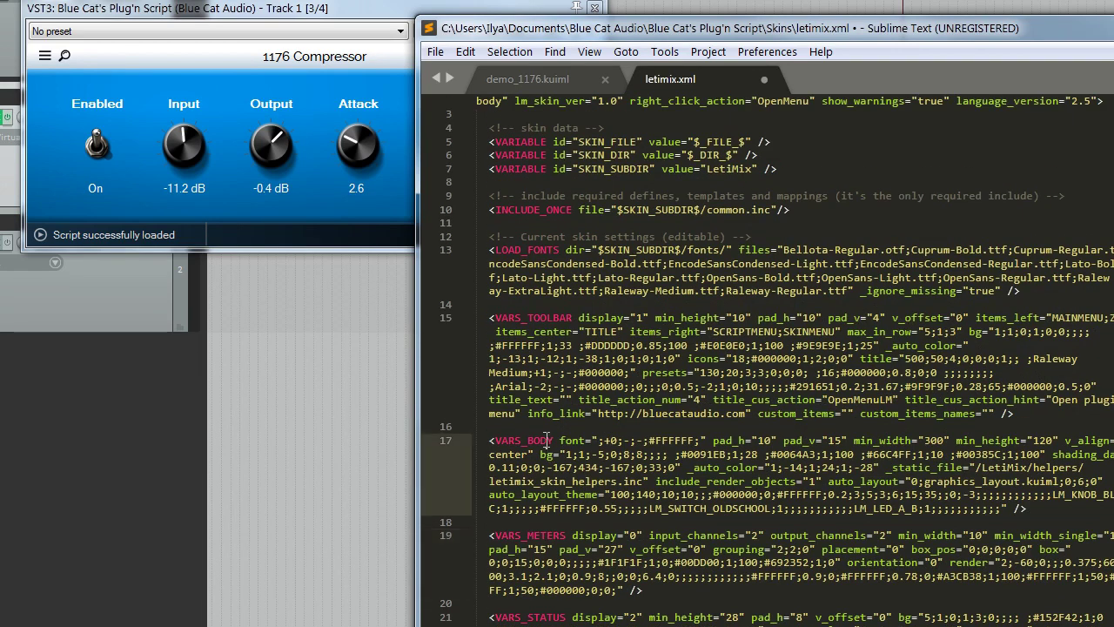
pyautogui.click(551, 318)
pyautogui.click(542, 250)
pyautogui.scroll(1, 548, 291)
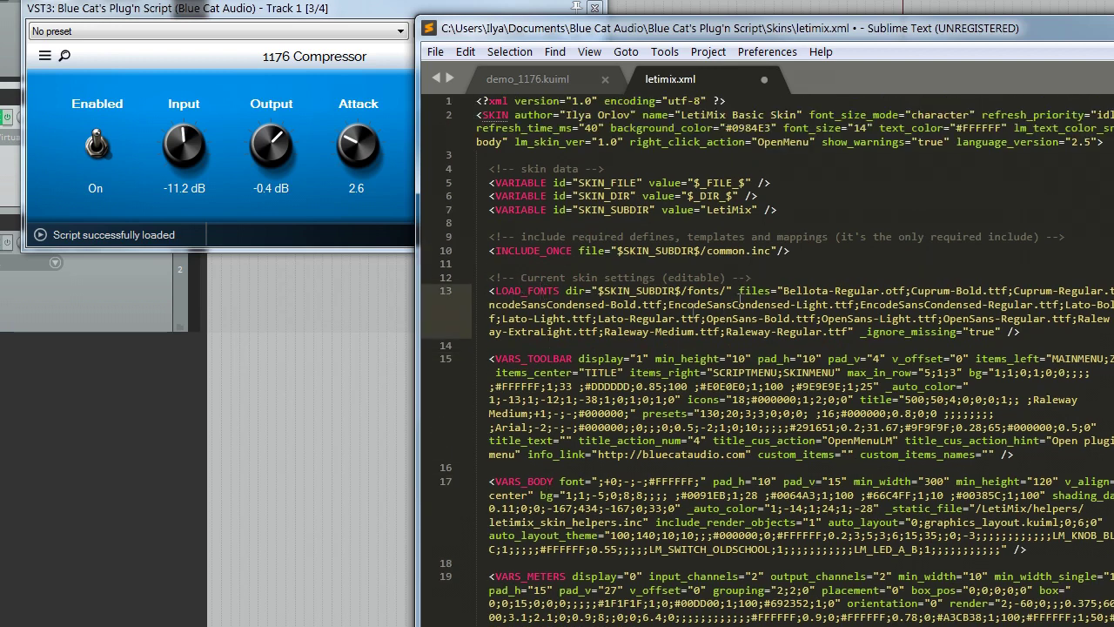
pyautogui.click(528, 251)
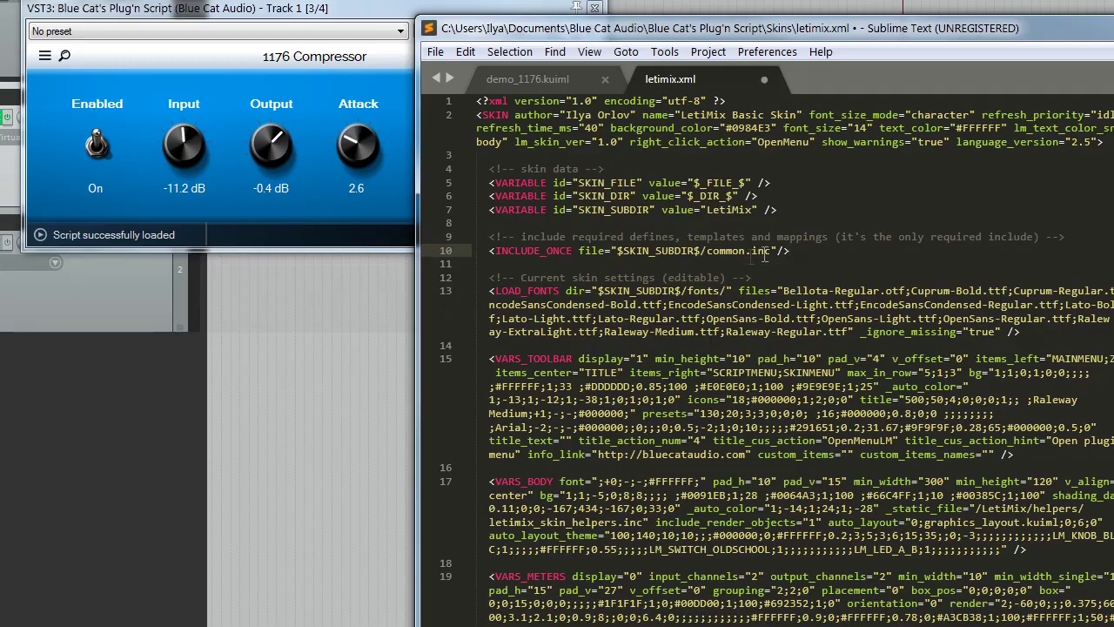
# Step: Switch to Windows Explorer showing the Skins folder
pyautogui.scroll(-8, 766, 348)
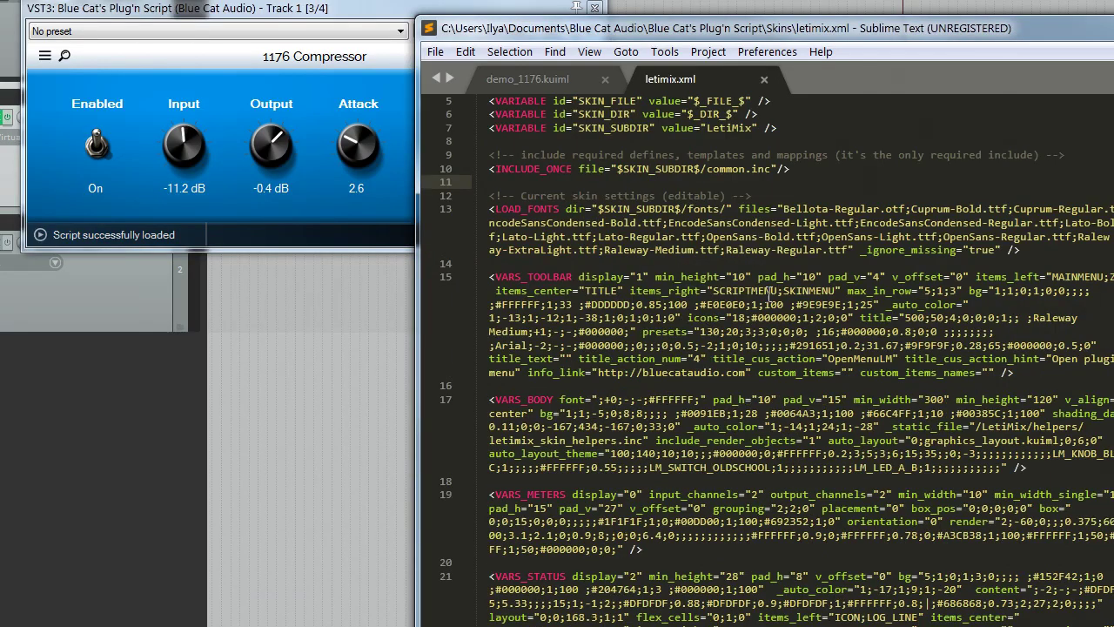
pyautogui.moveTo(850, 495); pyautogui.dragTo(522, 184)
pyautogui.scroll(-5, 708, 365)
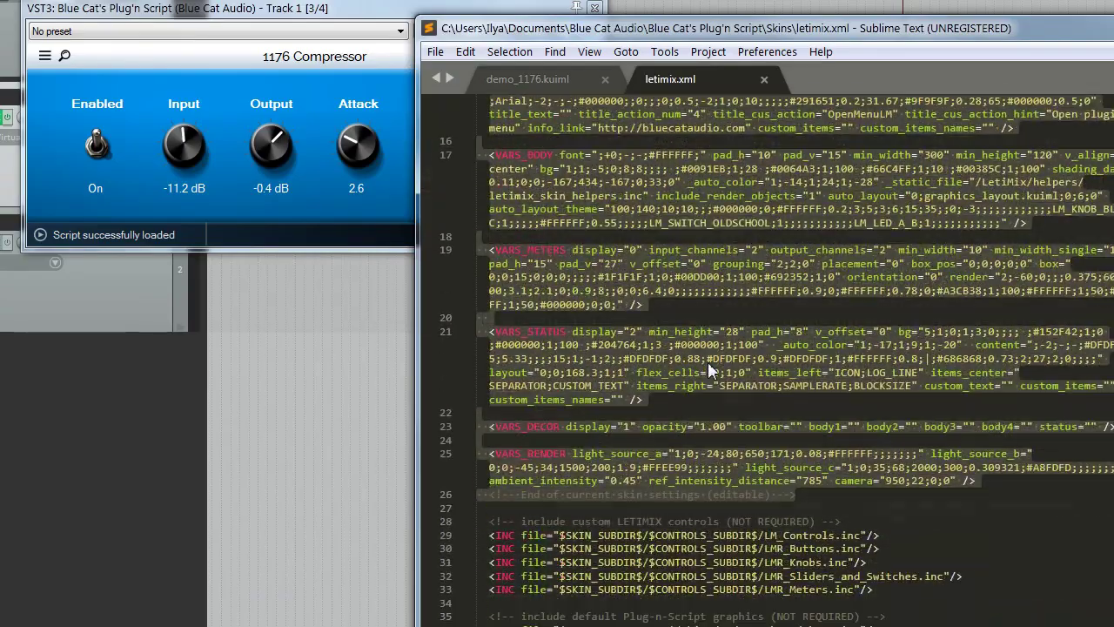
pyautogui.scroll(5, 708, 364)
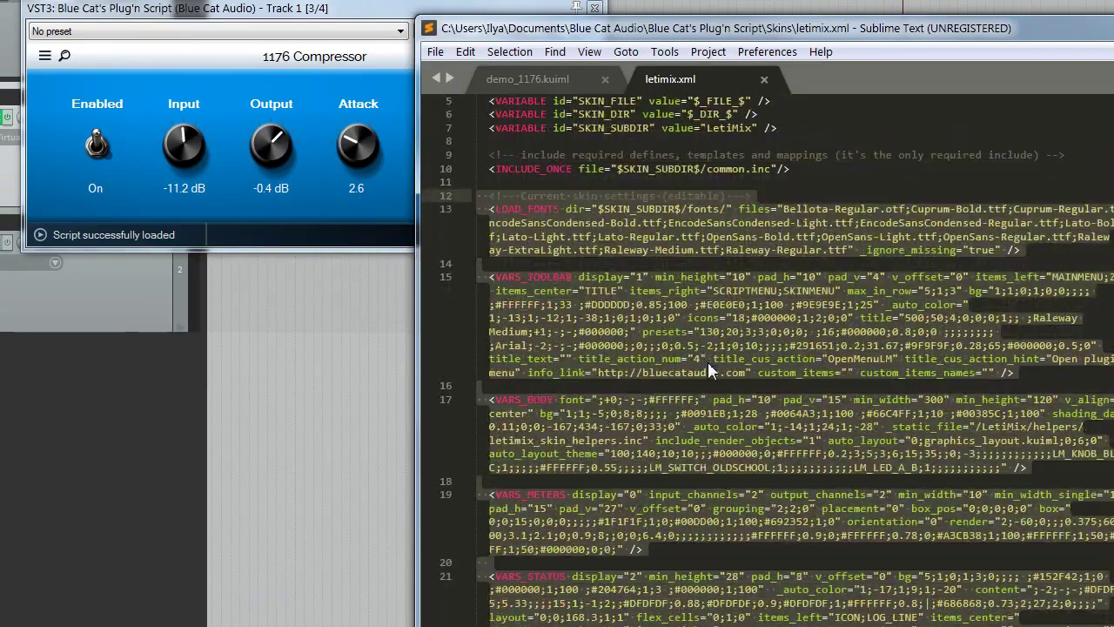
pyautogui.scroll(-5, 707, 364)
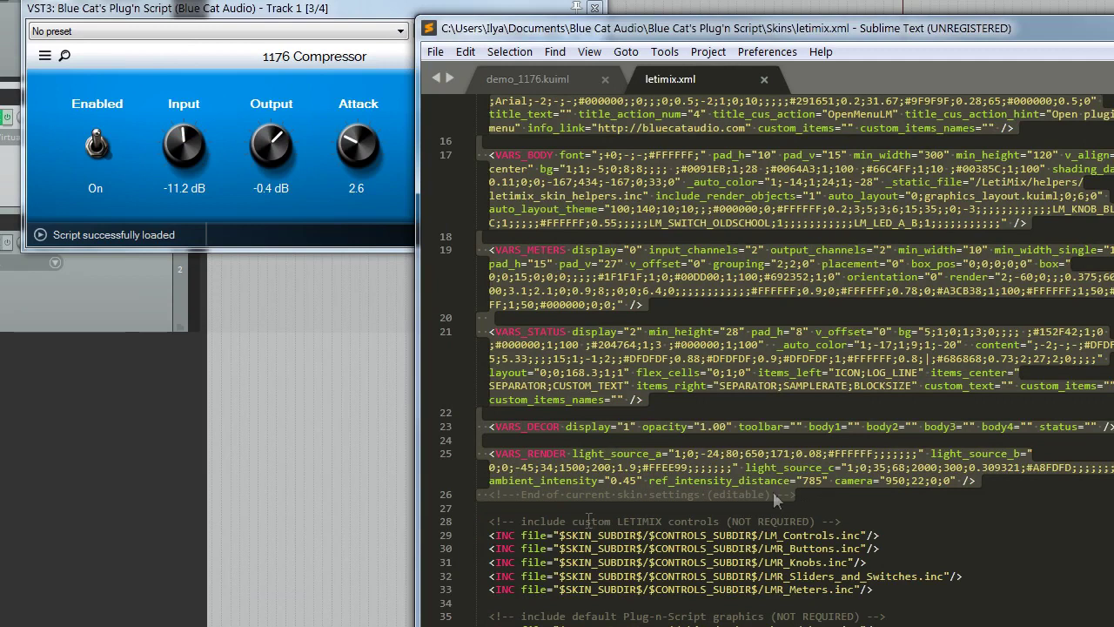
pyautogui.hotkey('alt', 'Tab')
# Step: Open LetiMix > themes and read through basic blue white.skin-theme in Sublime Text
pyautogui.doubleClick(444, 175)
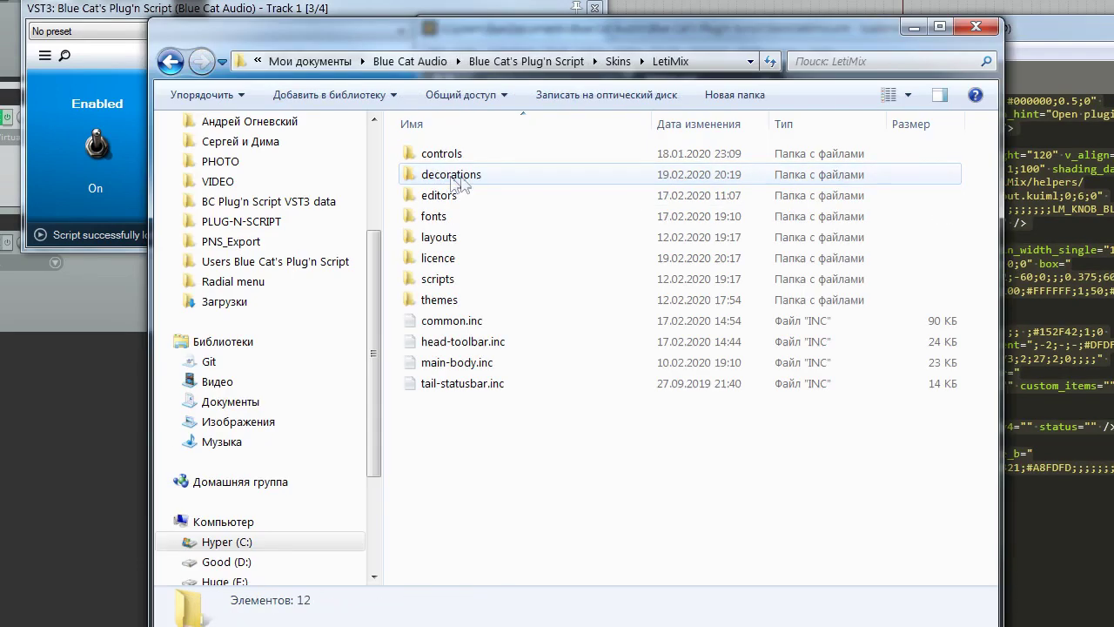
pyautogui.doubleClick(444, 301)
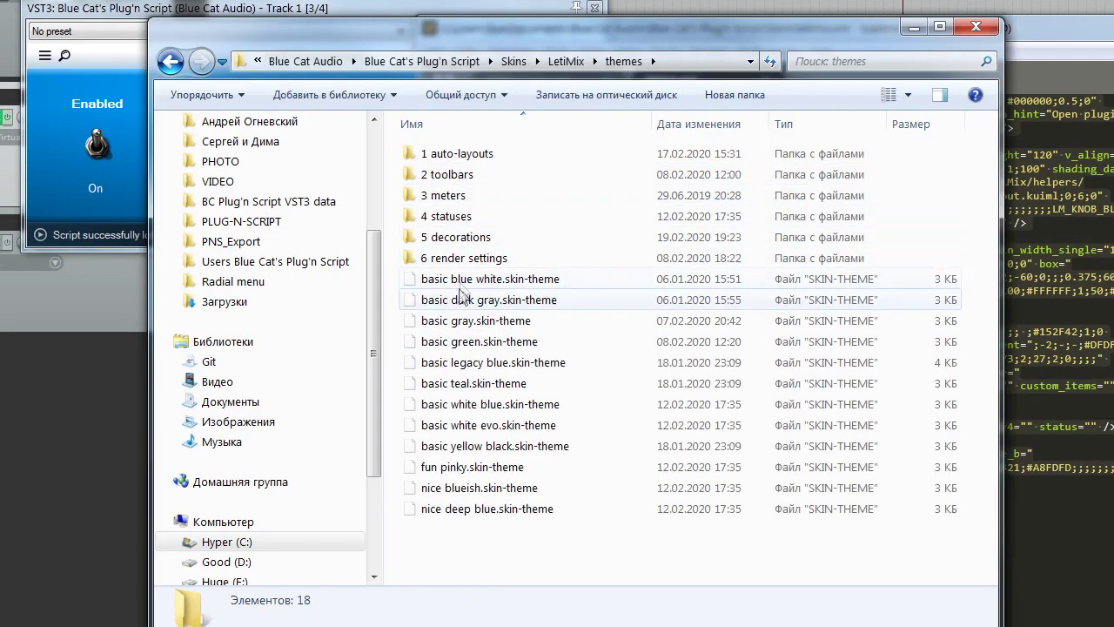
pyautogui.click(696, 280)
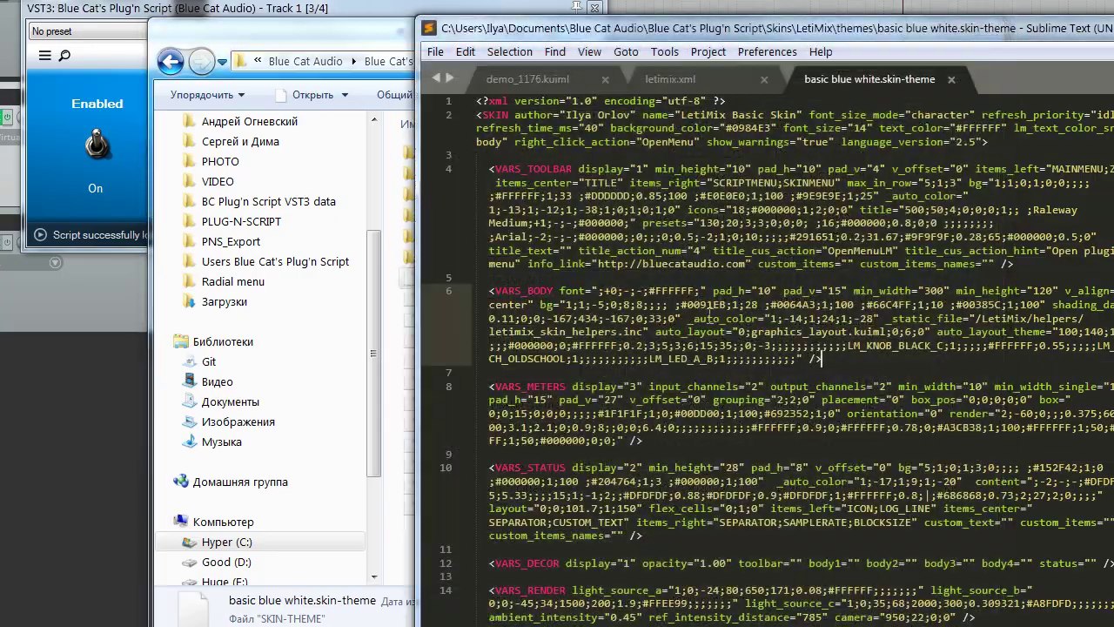
pyautogui.scroll(-3, 663, 471)
pyautogui.scroll(4, 664, 470)
pyautogui.scroll(-4, 518, 164)
pyautogui.scroll(4, 548, 155)
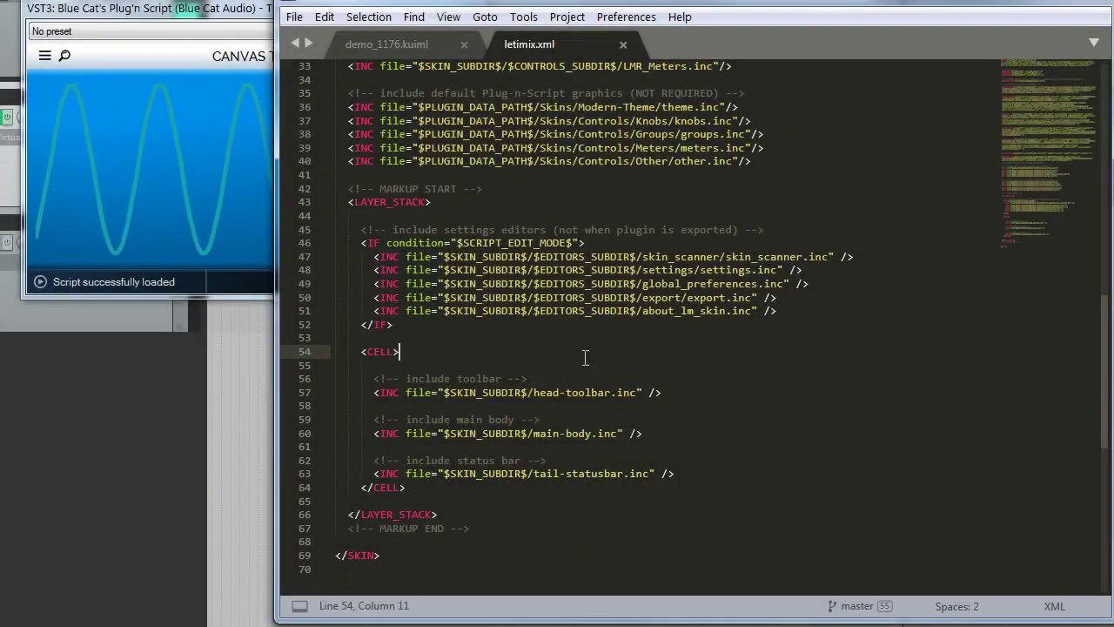
# Step: Review the skin settings block (lines 11–25) in letimix.xml, then open the plugin's skin menu
pyautogui.scroll(3, 654, 379)
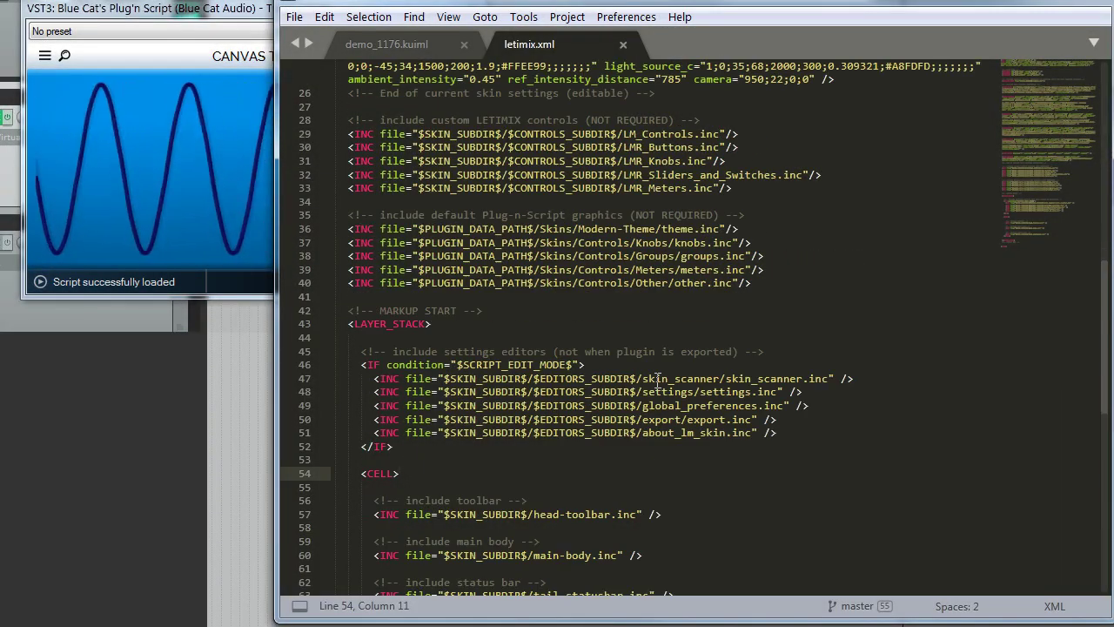
pyautogui.scroll(9, 656, 380)
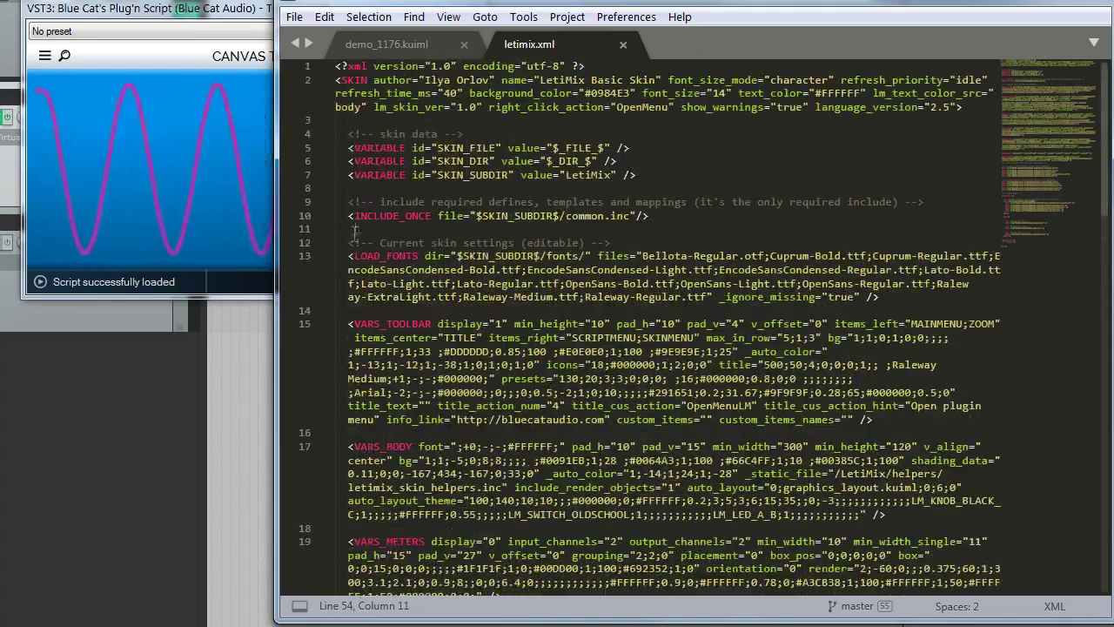
pyautogui.moveTo(354, 231); pyautogui.dragTo(453, 228)
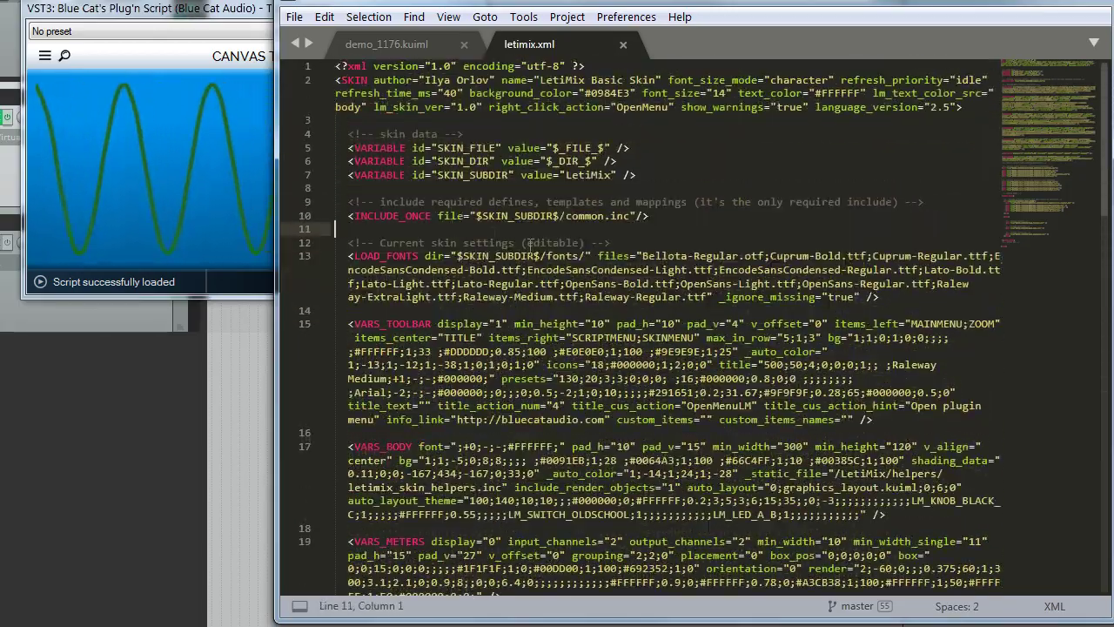
pyautogui.scroll(-15, 529, 244)
pyautogui.click(575, 287)
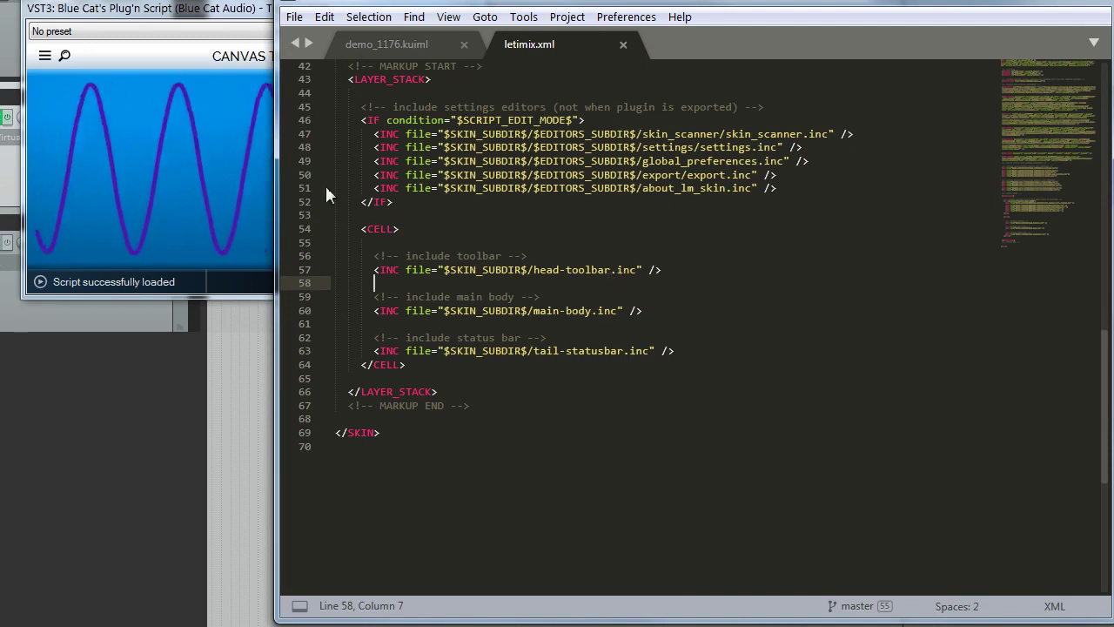
pyautogui.click(223, 119)
pyautogui.click(461, 56)
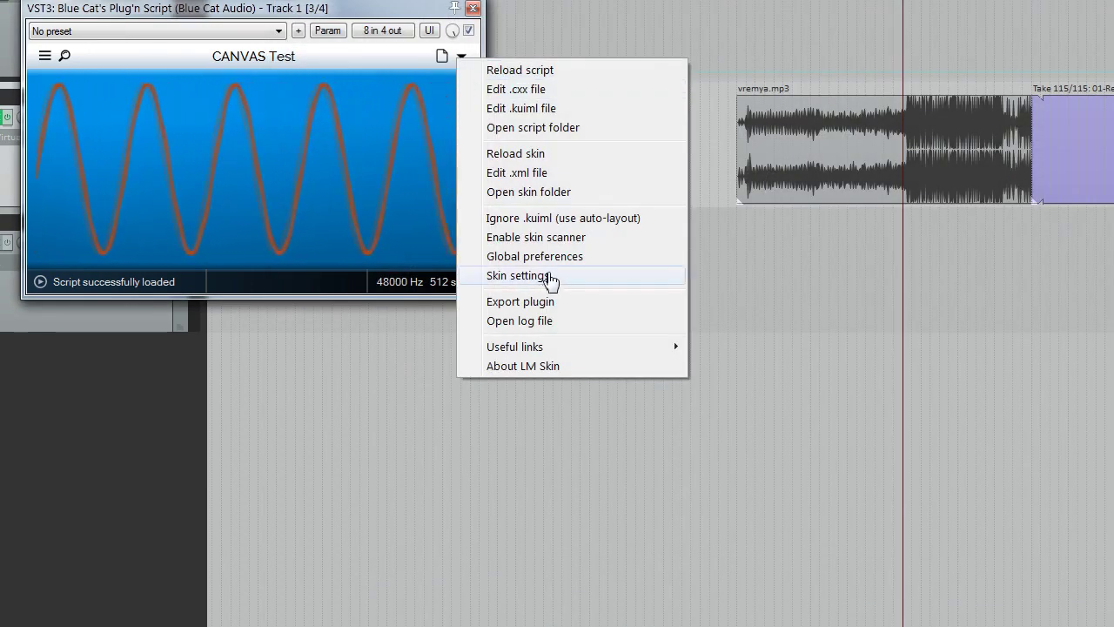
# Step: Set the skin's Right click action to OpenMenuLM in Skin settings
pyautogui.click(546, 281)
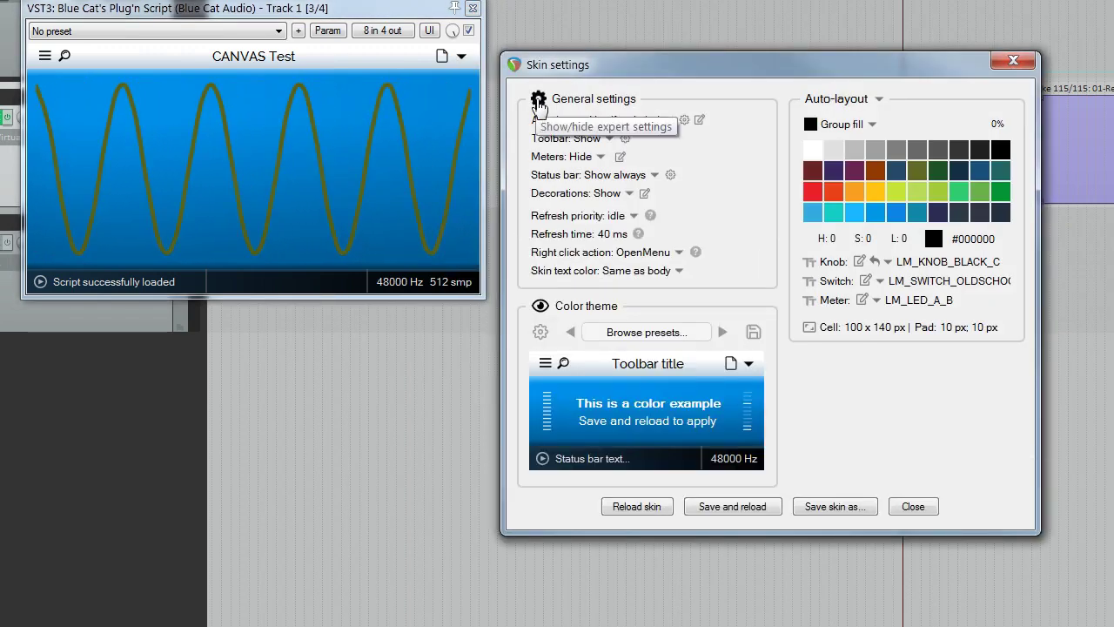
pyautogui.click(642, 253)
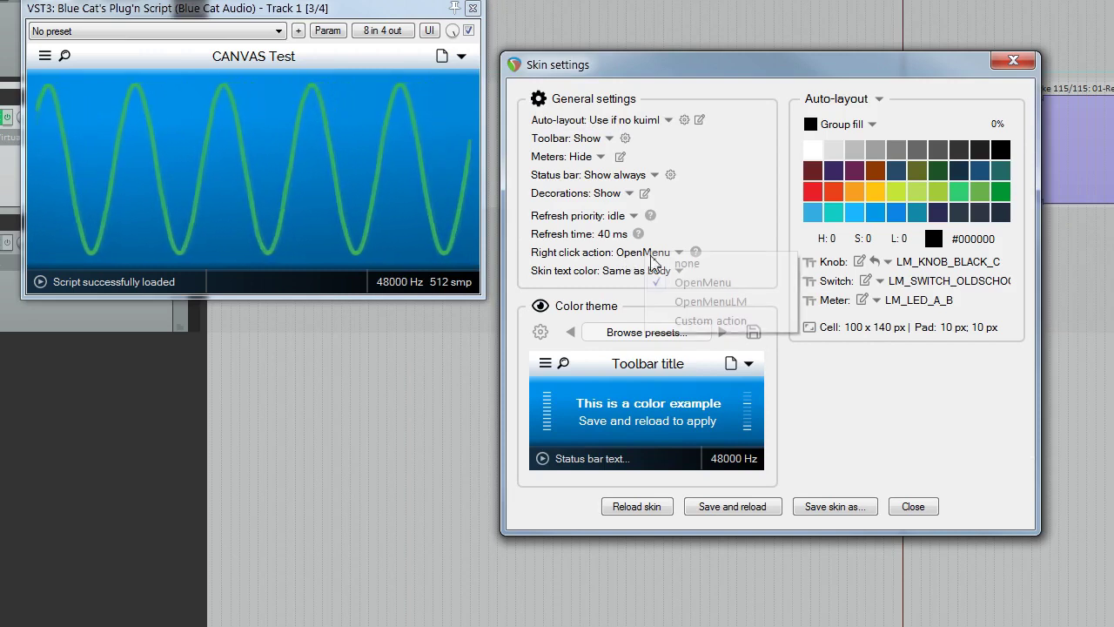
pyautogui.click(721, 302)
# Step: Hide the toolbar, confirm right-click opens the skin menu, then show the toolbar again
pyautogui.moveTo(714, 262)
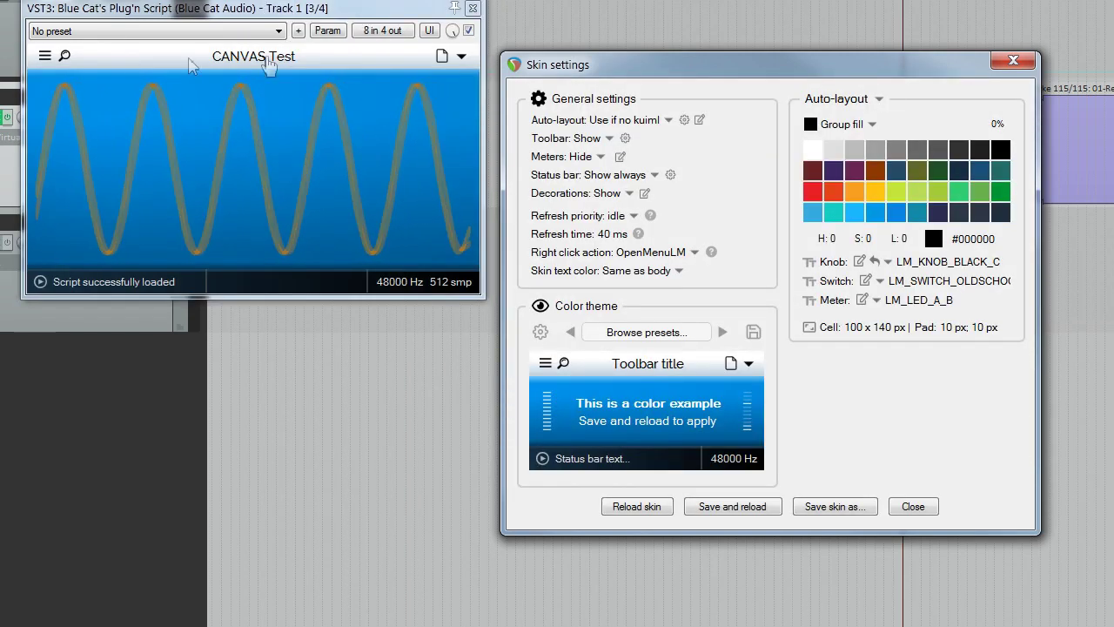
pyautogui.click(604, 137)
pyautogui.click(612, 155)
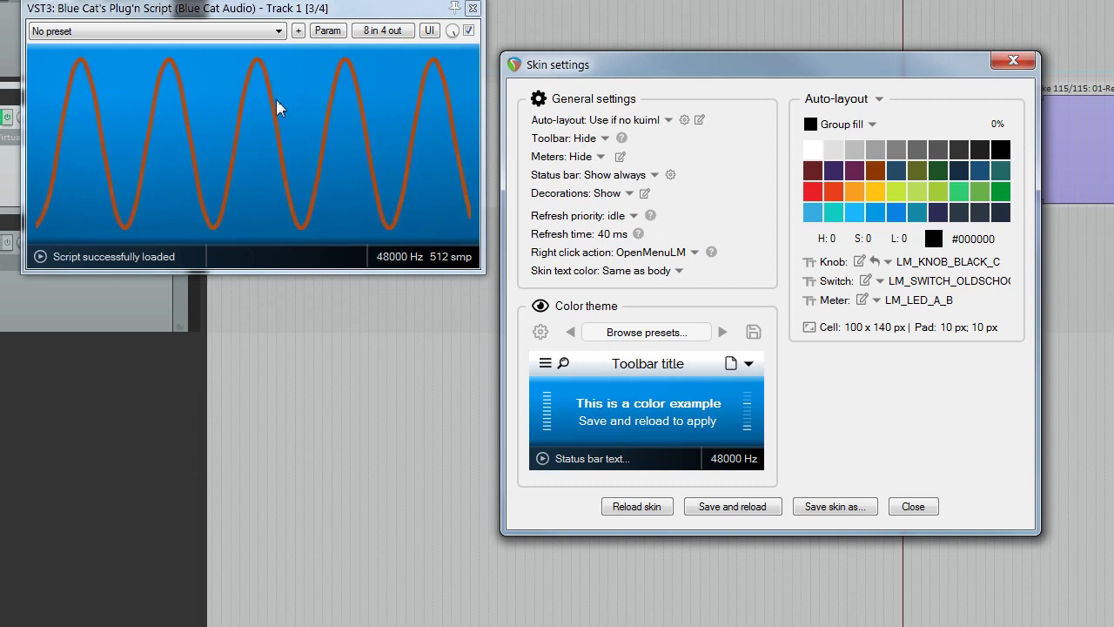
pyautogui.rightClick(255, 75)
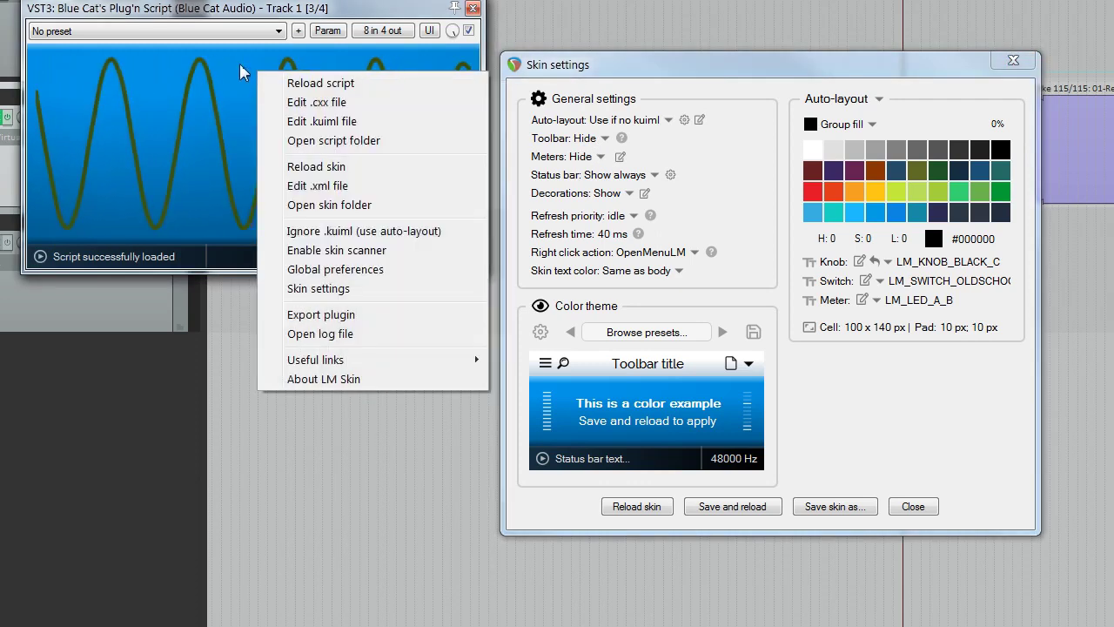
pyautogui.click(413, 84)
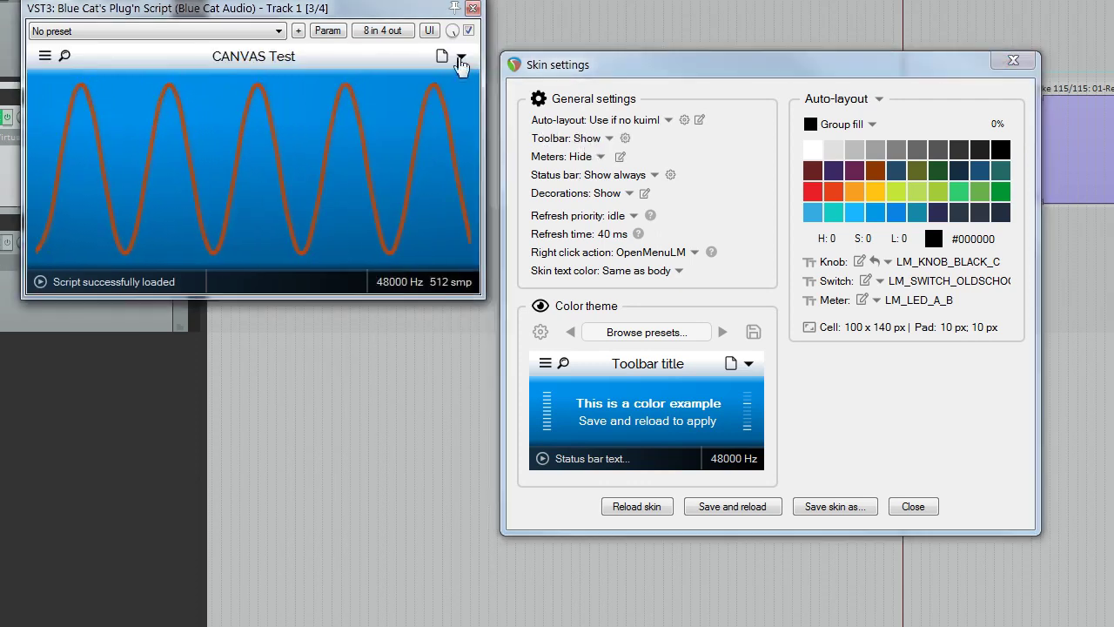
pyautogui.click(461, 56)
# Step: Delete the skin settings, control/graphics includes and settings editors block from letimix.xml
pyautogui.moveTo(504, 354)
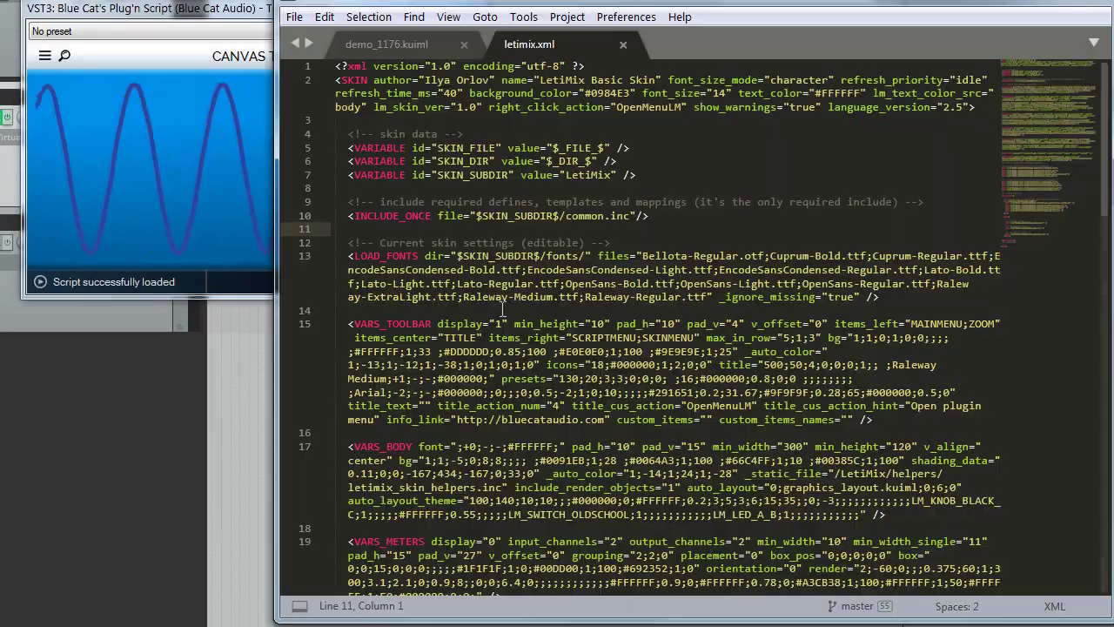
pyautogui.scroll(-9, 502, 310)
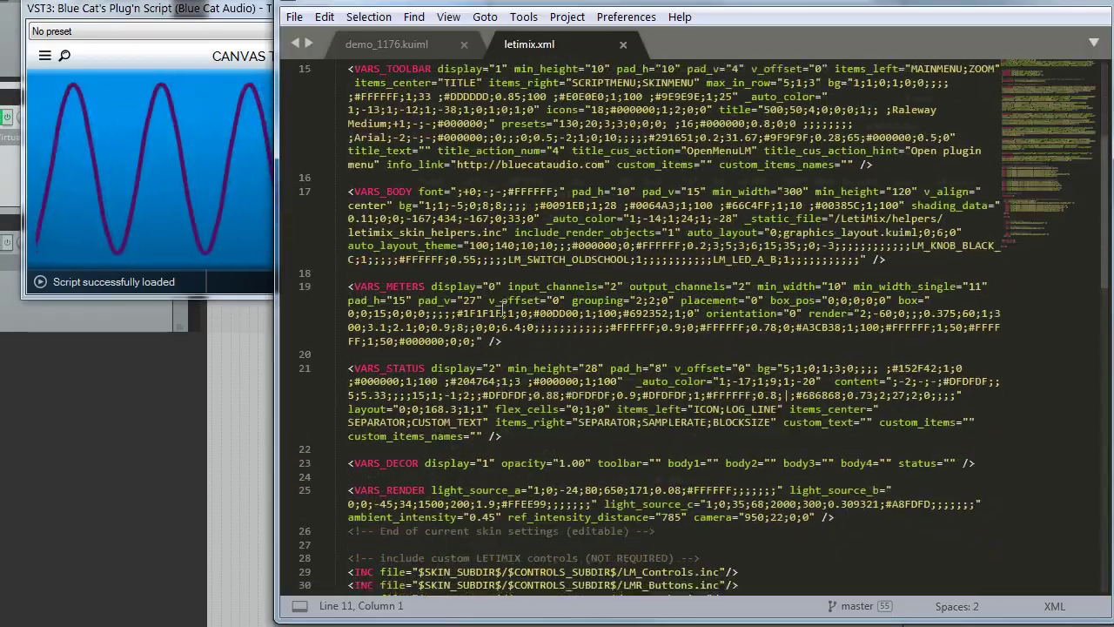
pyautogui.moveTo(679, 421); pyautogui.dragTo(337, 242)
pyautogui.hotkey('ctrl', 'x')
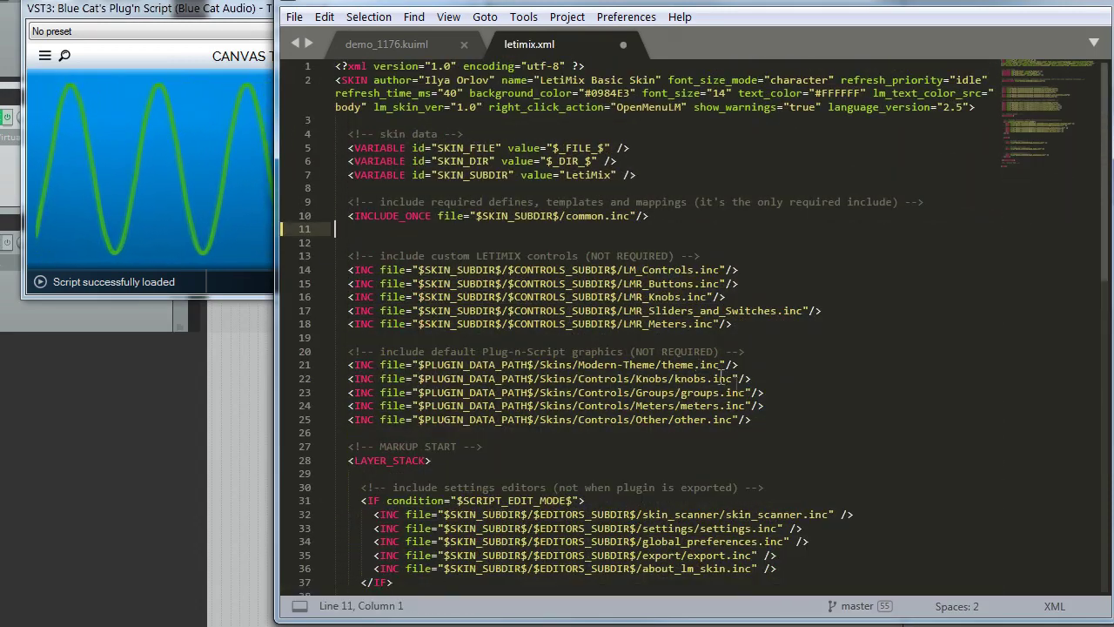
pyautogui.keyDown('shift'); pyautogui.click(782, 421); pyautogui.keyUp('shift')
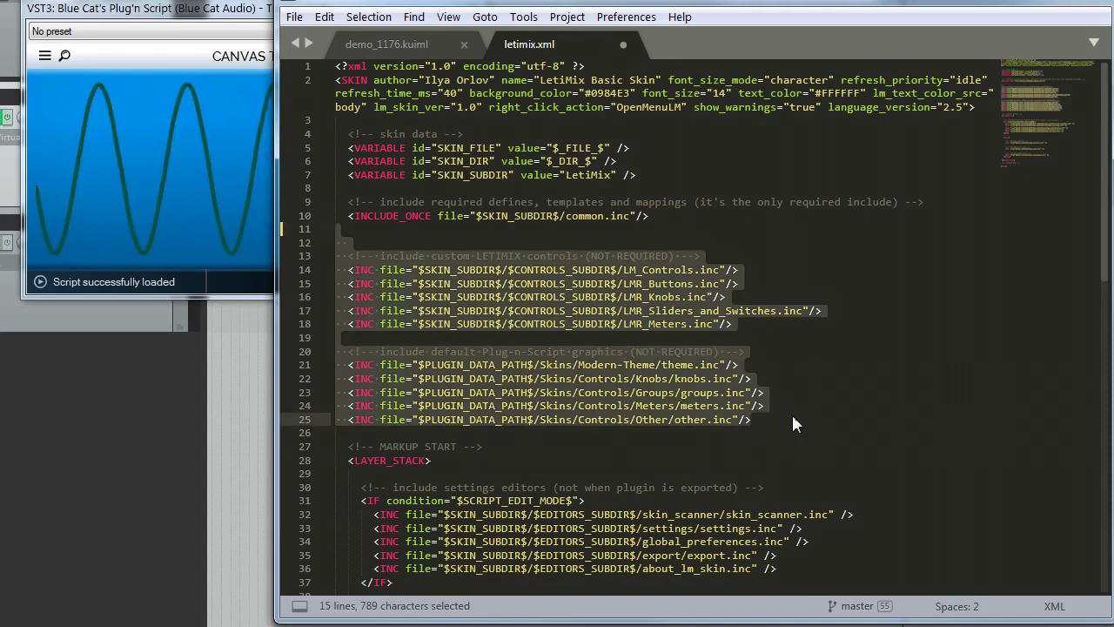
pyautogui.hotkey('ctrl', 'x')
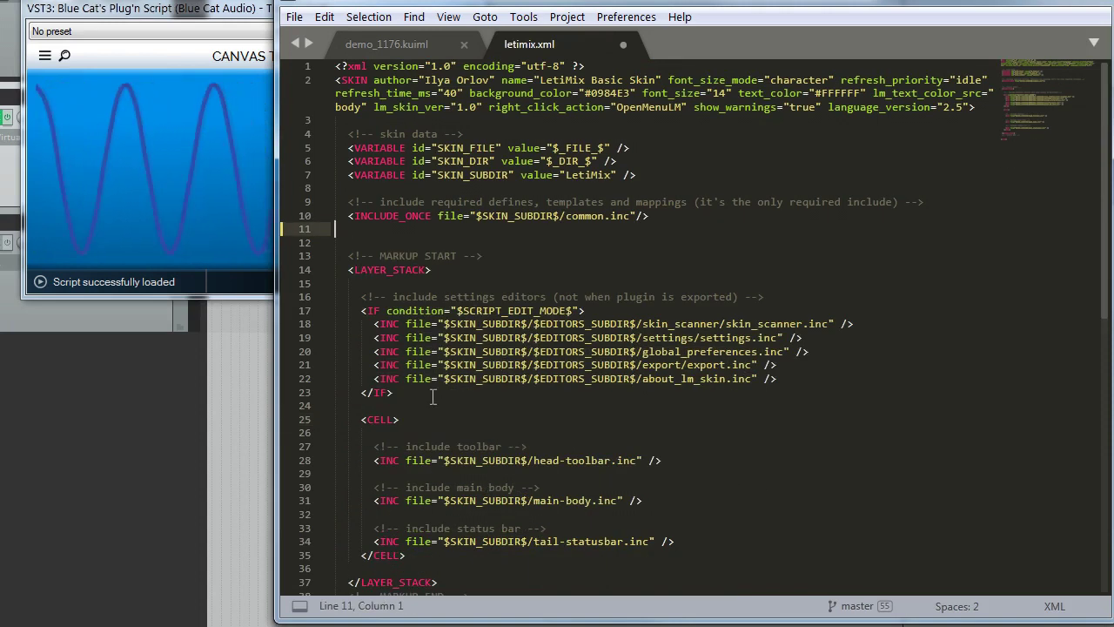
pyautogui.moveTo(433, 397); pyautogui.dragTo(245, 290)
pyautogui.hotkey('ctrl', 'x')
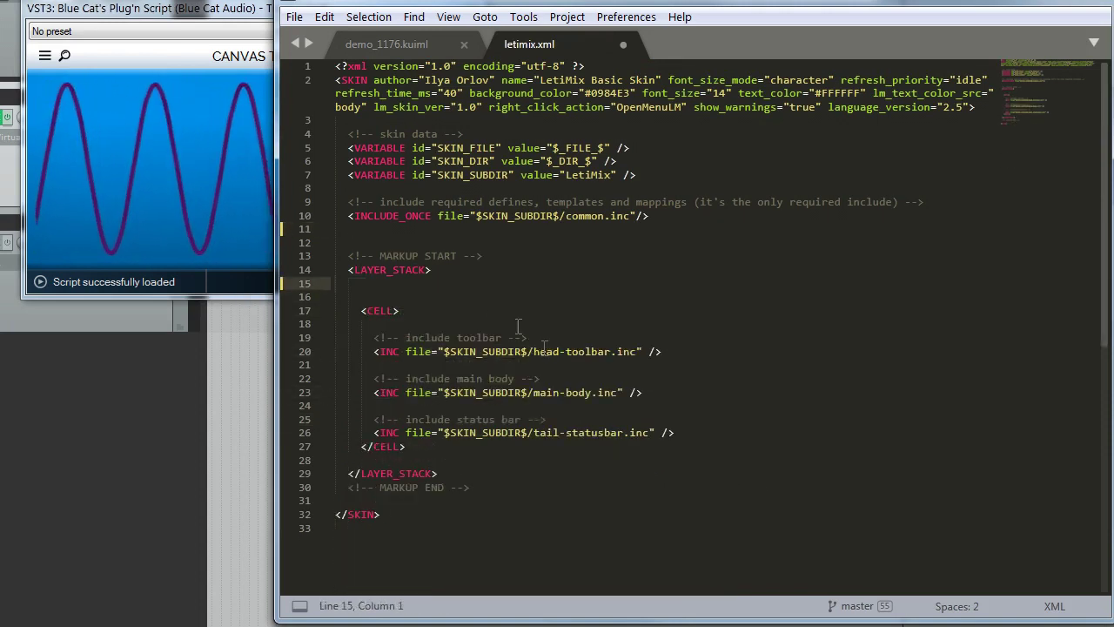
pyautogui.press('Delete')
# Step: Remove the toolbar and status-bar includes and blank lines, leaving only the main-body include, and save
pyautogui.moveTo(418, 351); pyautogui.dragTo(285, 321)
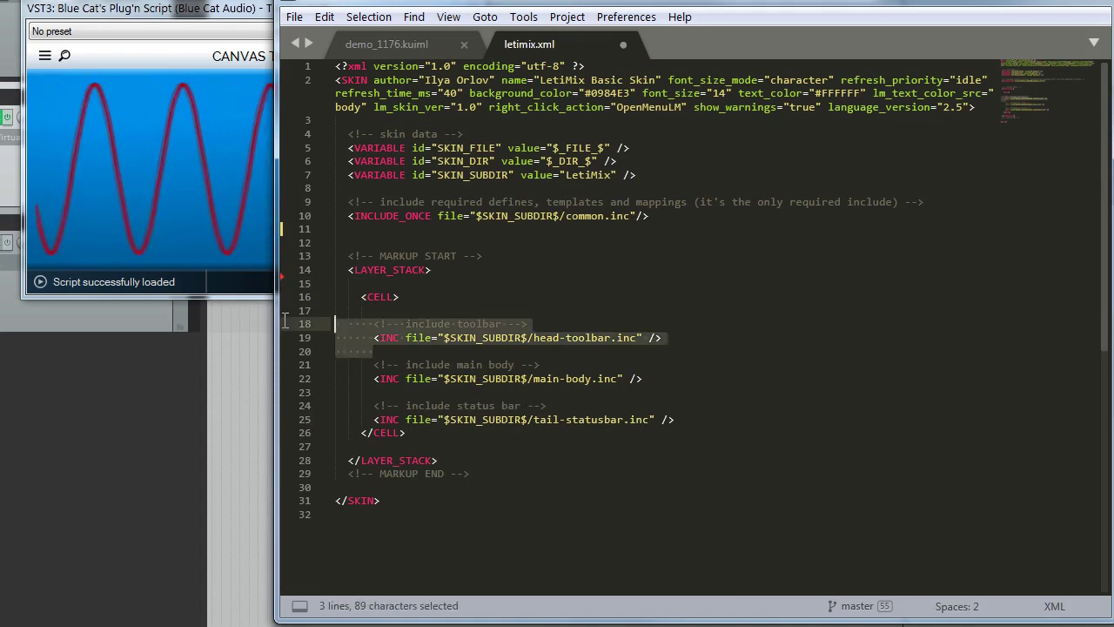
pyautogui.hotkey('ctrl', 'x')
pyautogui.moveTo(705, 396); pyautogui.dragTo(333, 378)
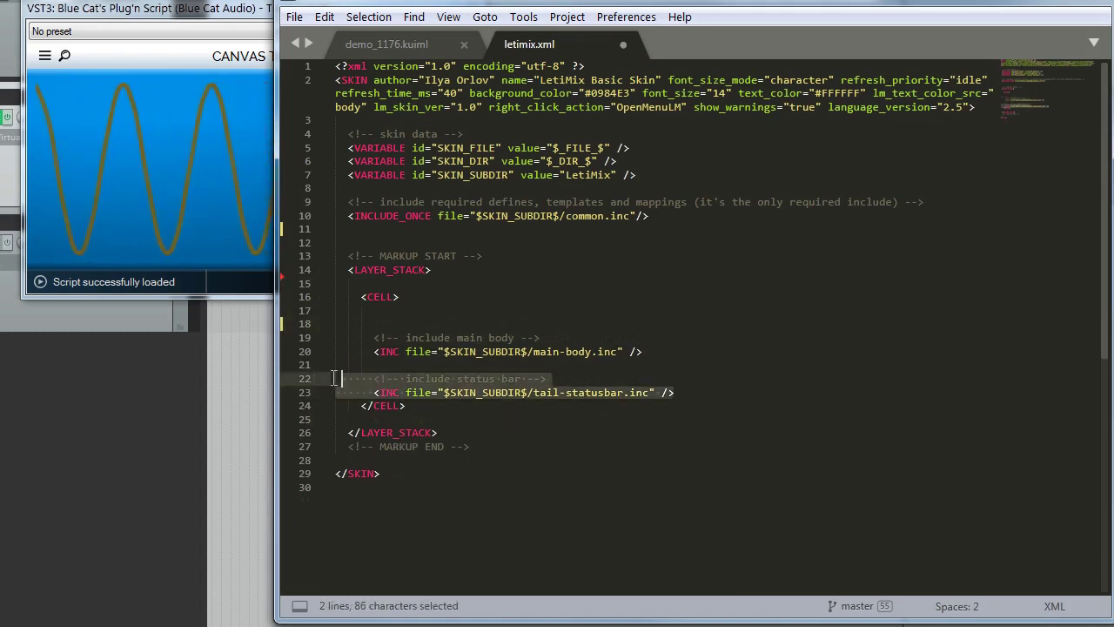
pyautogui.hotkey('ctrl', 'x')
pyautogui.click(368, 311)
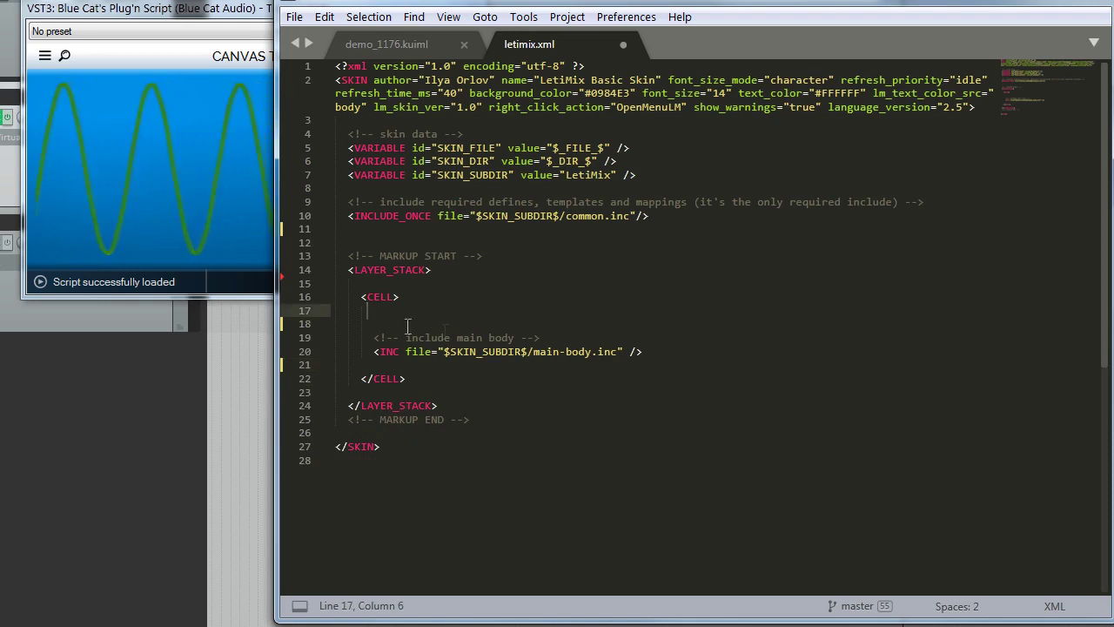
pyautogui.moveTo(407, 324); pyautogui.dragTo(336, 311)
pyautogui.press('BackSpace')
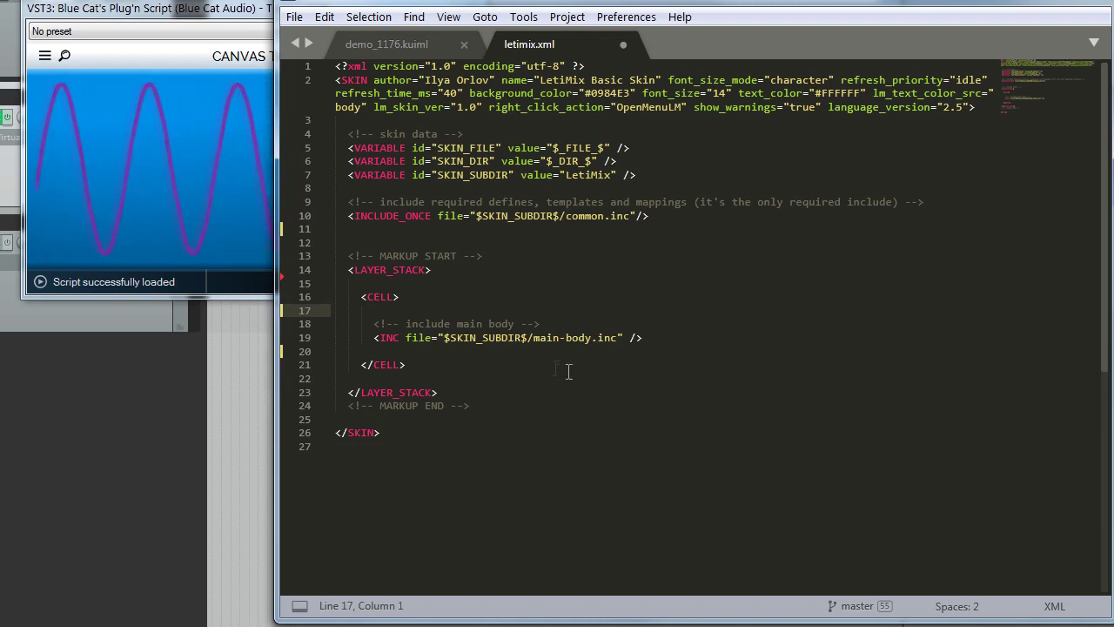
pyautogui.moveTo(410, 348); pyautogui.dragTo(302, 335)
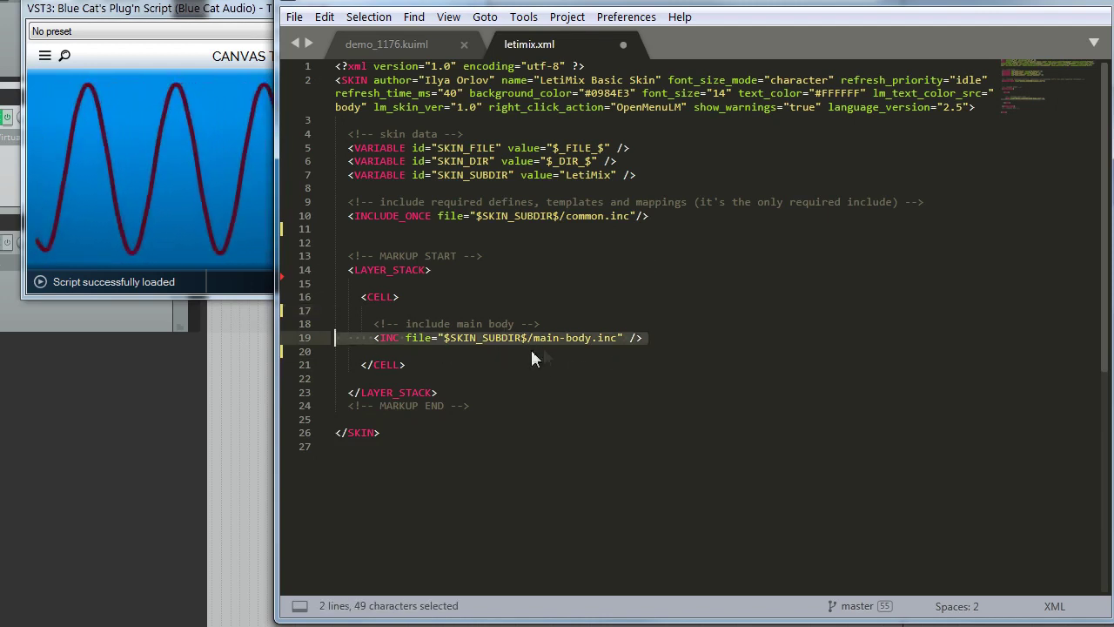
pyautogui.click(691, 337)
pyautogui.hotkey('ctrl', 's')
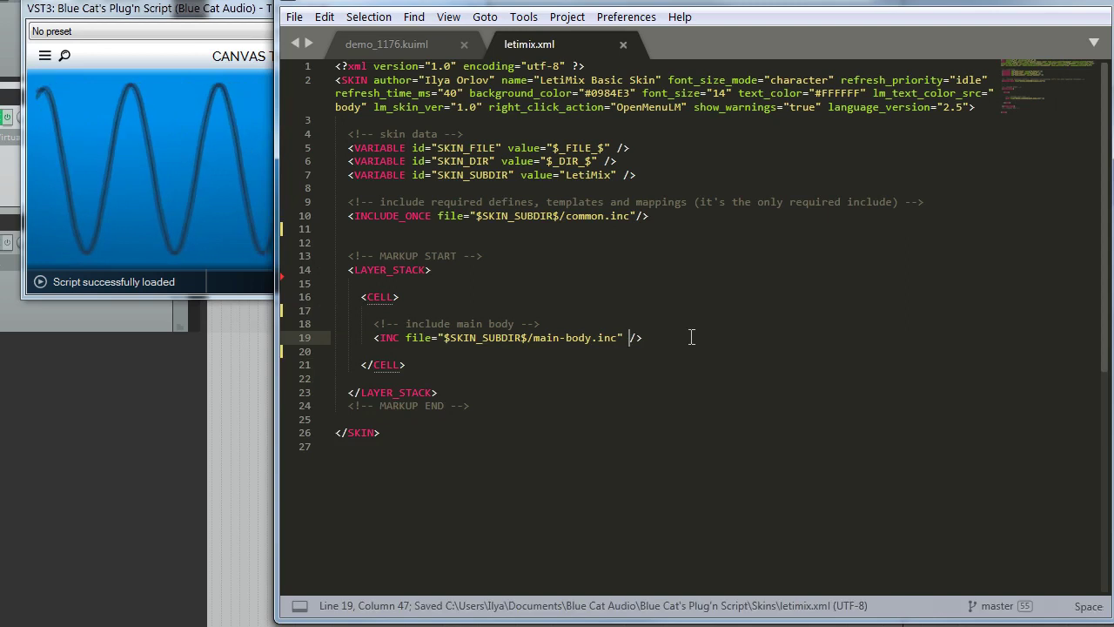
# Step: Replace the main-body include with <TEXT value="Hello world!"/> and save letimix.xml
pyautogui.click(223, 70)
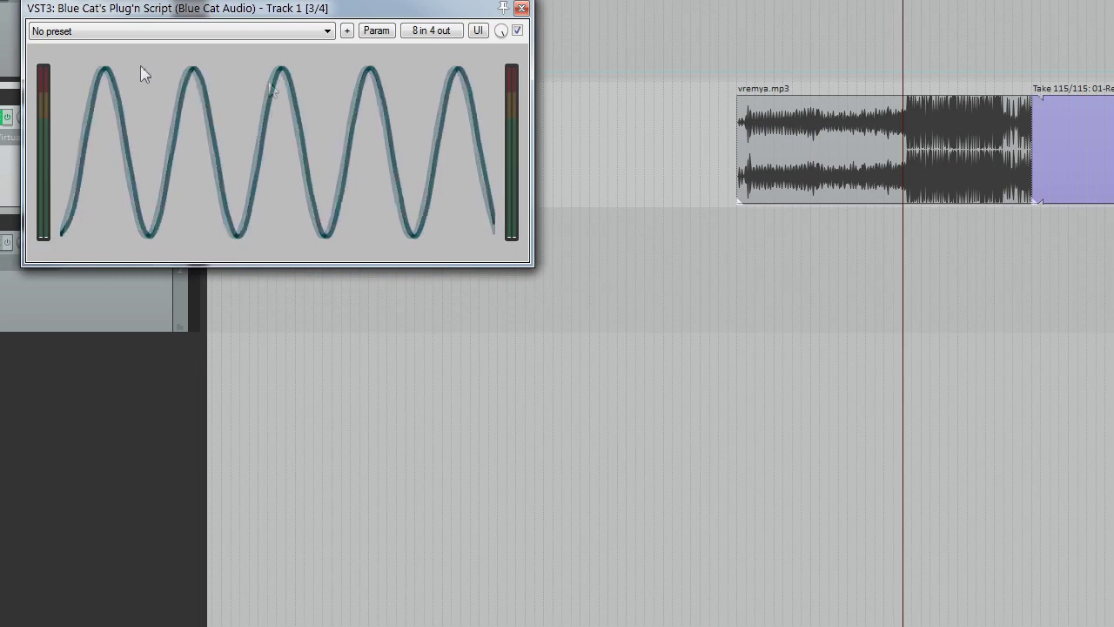
pyautogui.hotkey('alt', 'Tab')
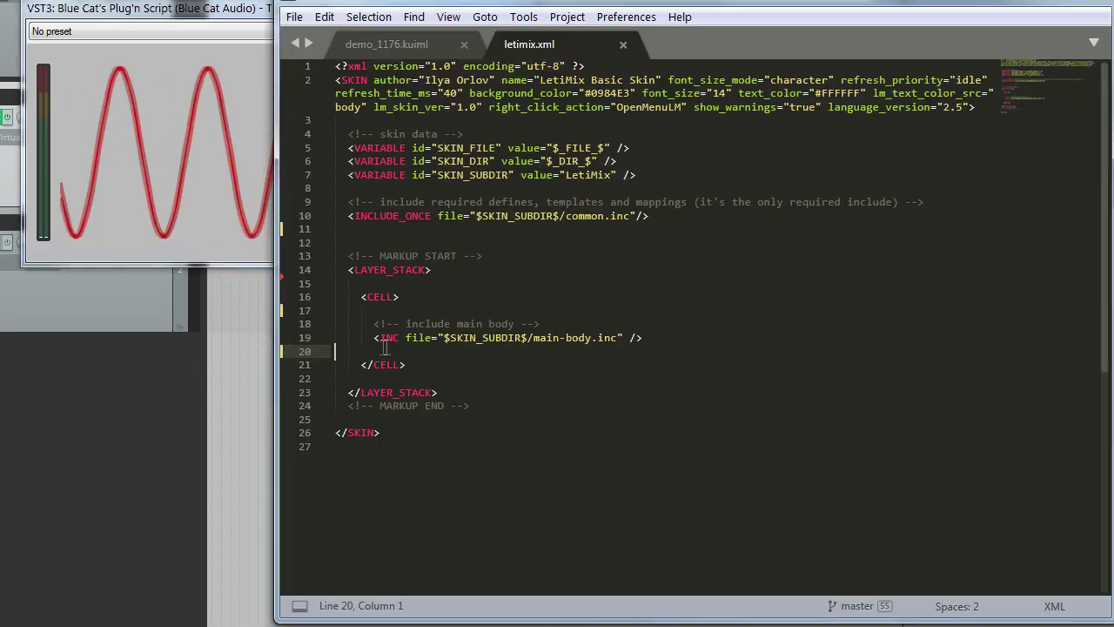
pyautogui.click(381, 337)
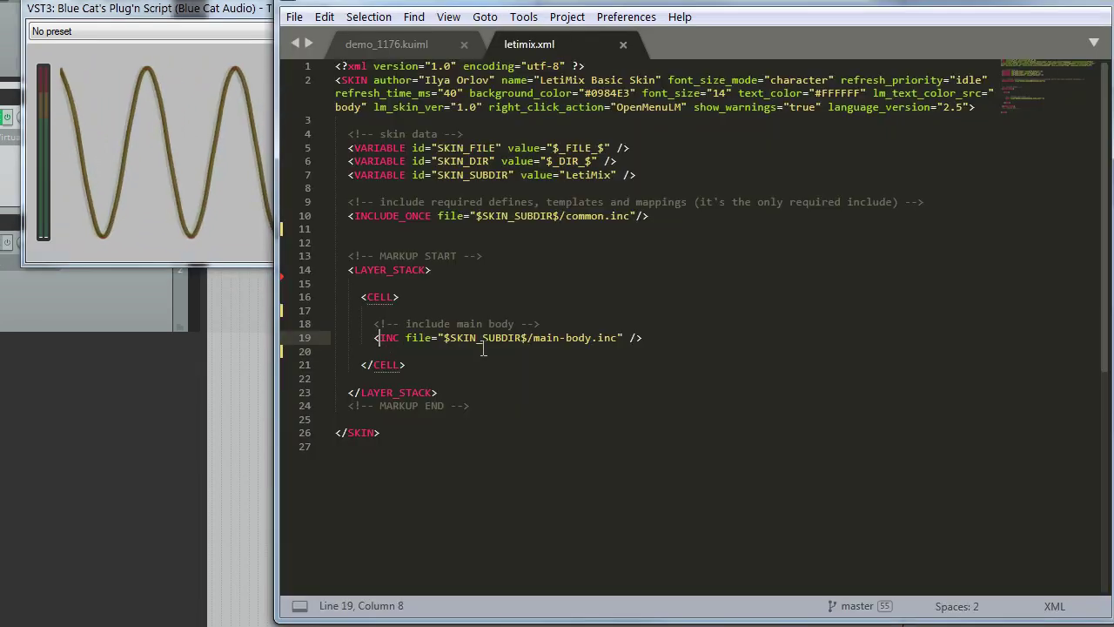
pyautogui.write('x')
pyautogui.click(566, 311)
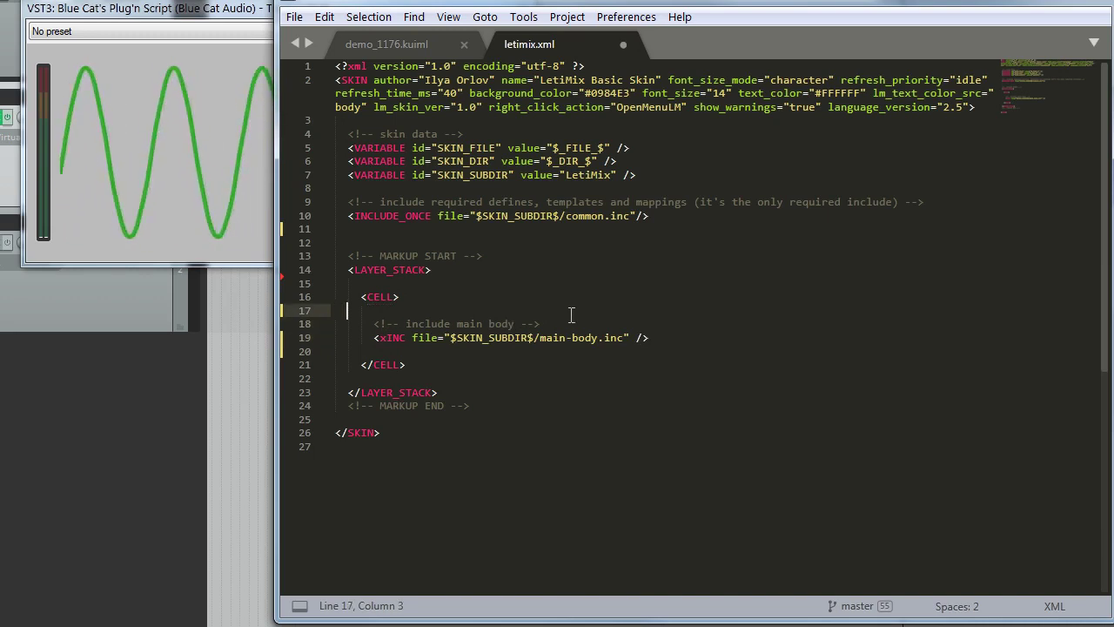
pyautogui.press('Return')
pyautogui.write('<')
pyautogui.hotkey('ctrl', 's')
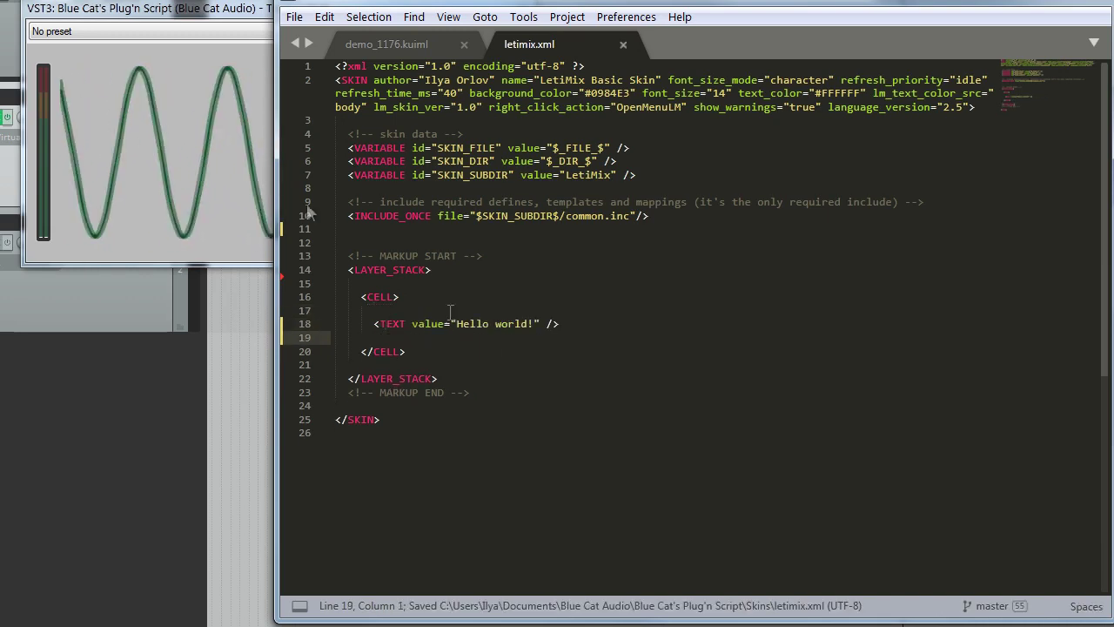
# Step: Reload the skin in the plugin so it shows 'Hello world!'
pyautogui.hotkey('alt', 'Tab')
pyautogui.rightClick(148, 86)
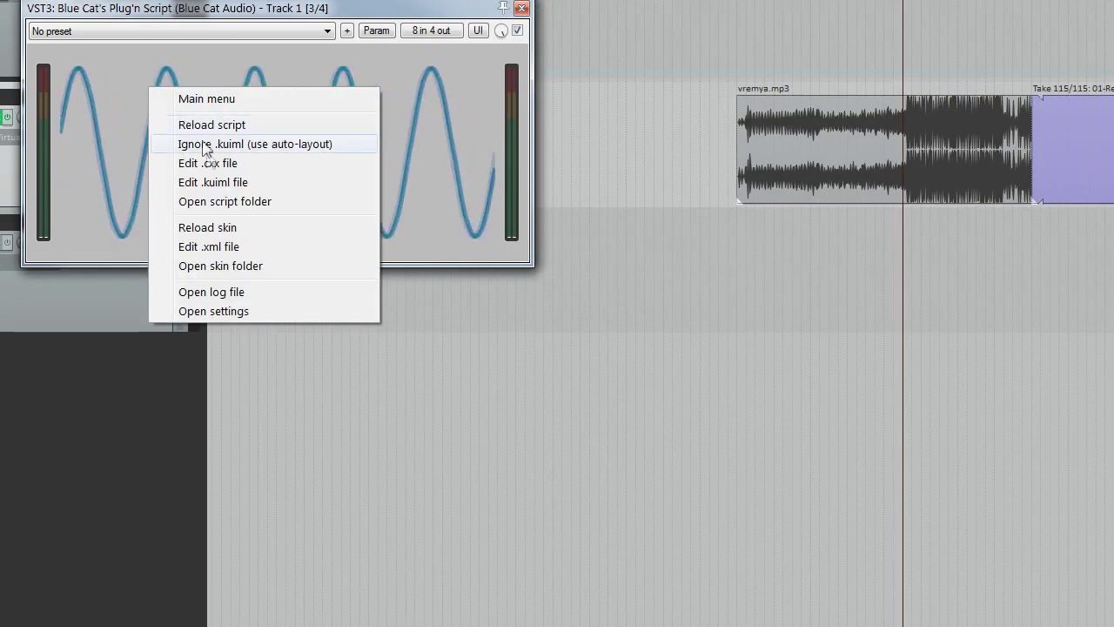
pyautogui.click(224, 228)
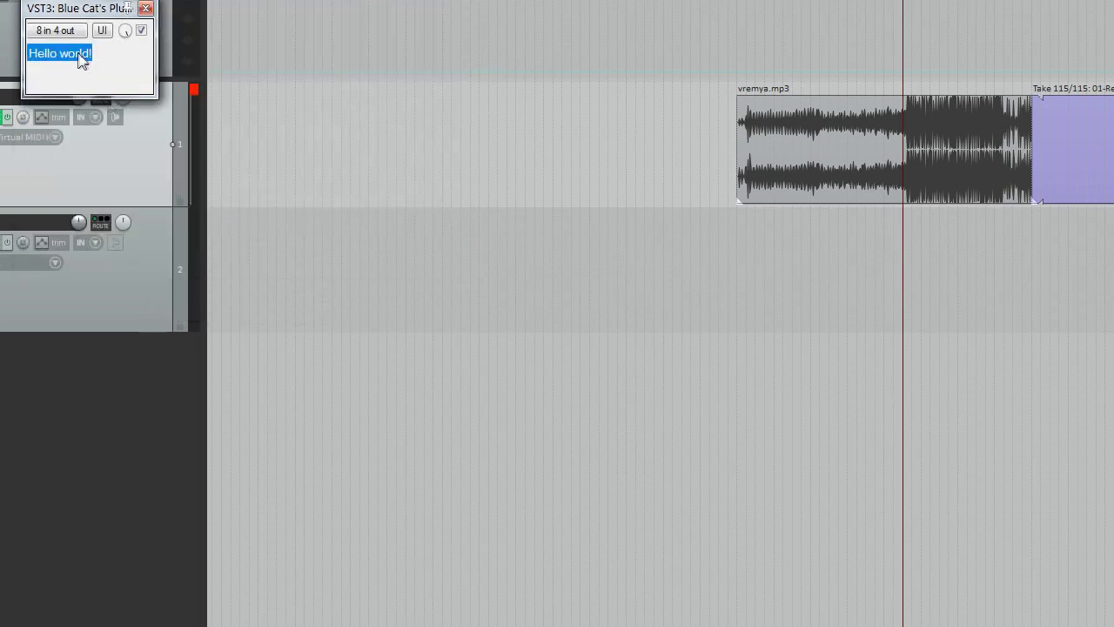
pyautogui.hotkey('alt', 'Tab')
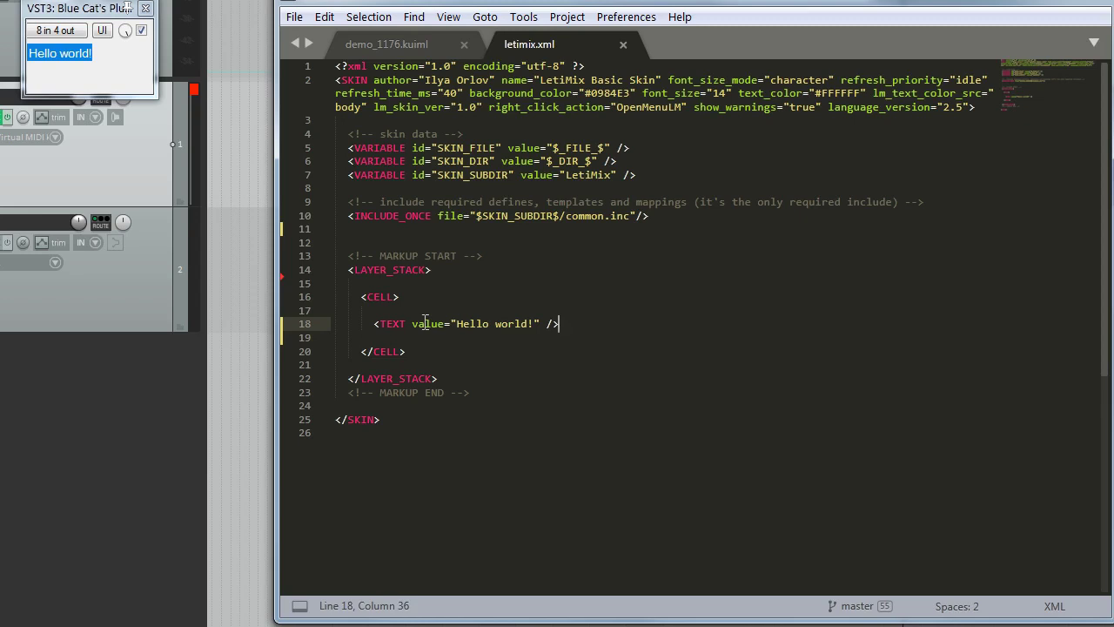
# Step: Undo to restore letimix.xml's includes and open the exported LetiMix folder with its four .inc files
pyautogui.hotkey('ctrl', 'y')
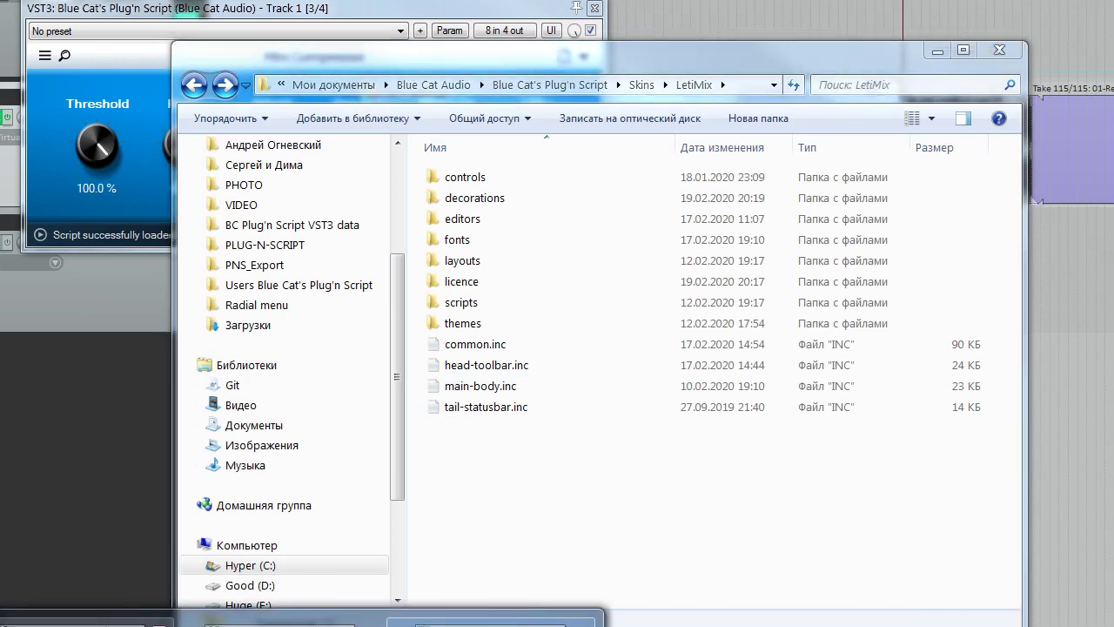
pyautogui.click(435, 620)
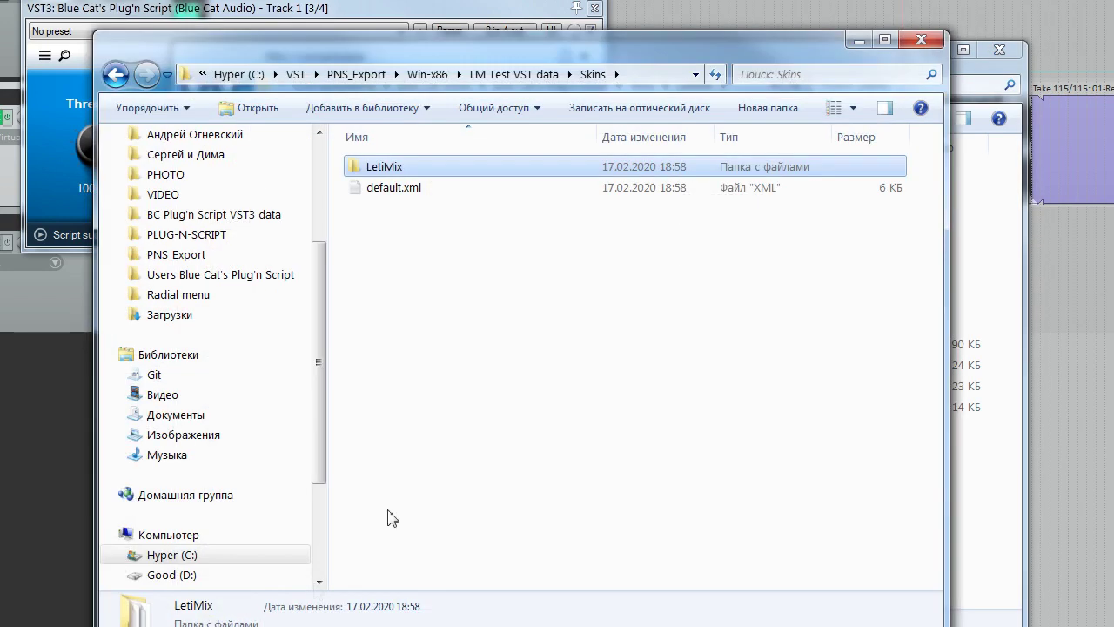
pyautogui.doubleClick(391, 168)
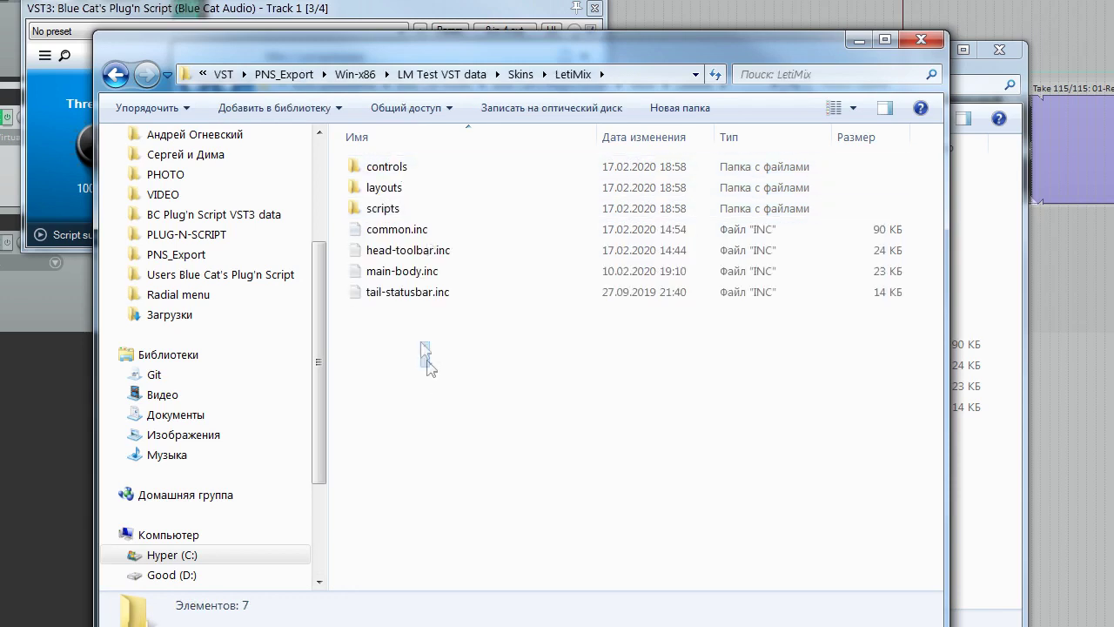
pyautogui.moveTo(433, 369); pyautogui.dragTo(393, 220)
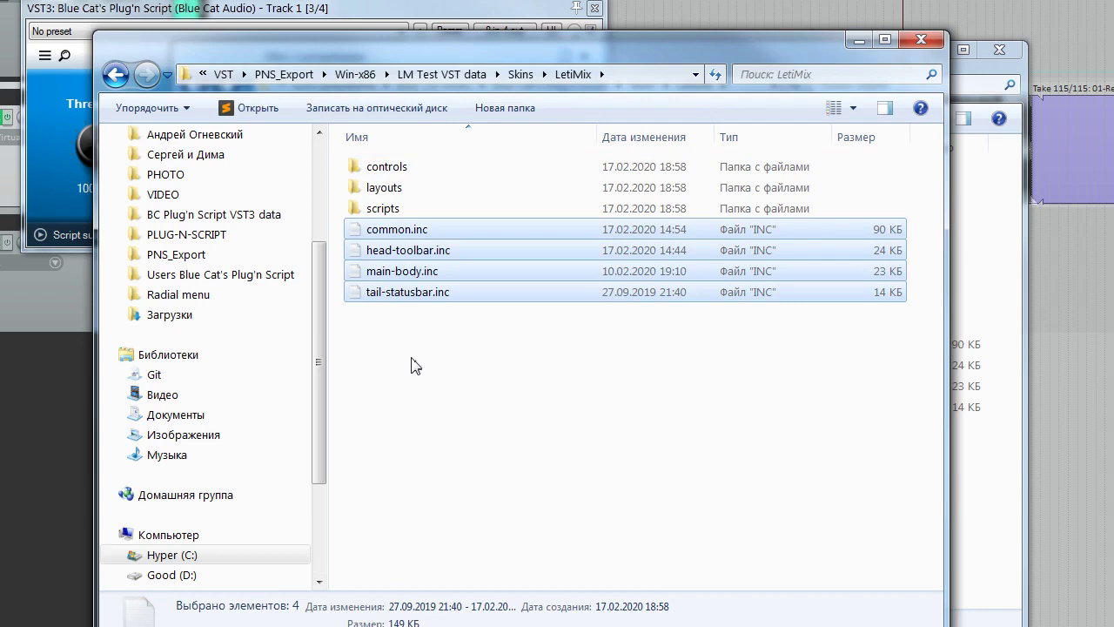
pyautogui.click(413, 353)
# Step: Browse the scripts, layouts and controls subfolders of LetiMix
pyautogui.doubleClick(403, 208)
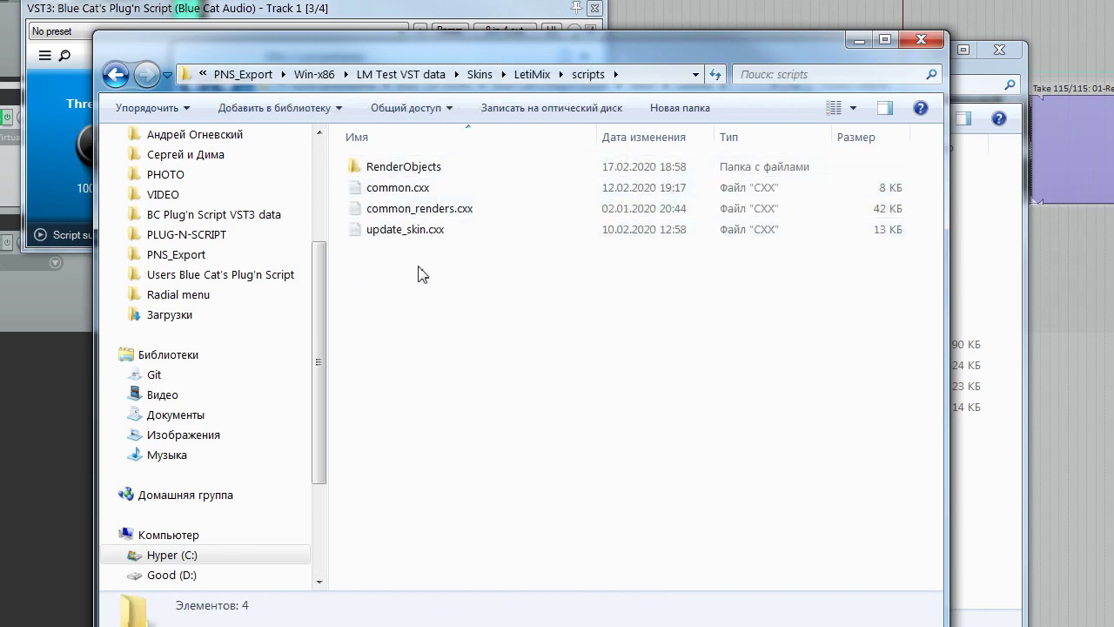
pyautogui.press('BackSpace')
pyautogui.doubleClick(400, 184)
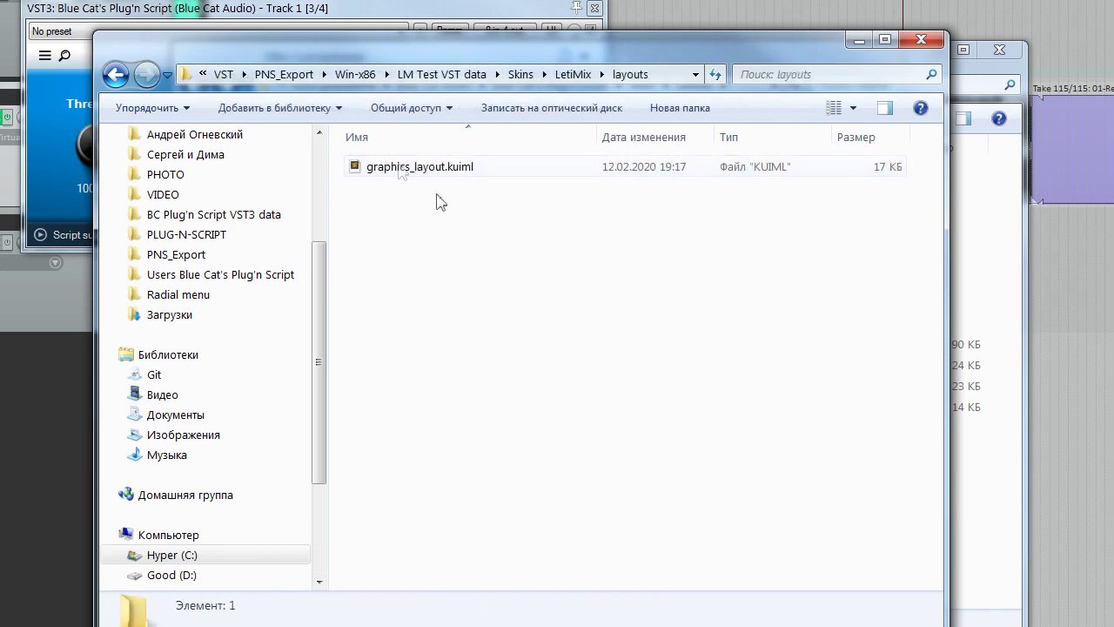
pyautogui.press('BackSpace')
pyautogui.doubleClick(398, 169)
pyautogui.moveTo(391, 301); pyautogui.dragTo(566, 363)
pyautogui.press('BackSpace')
# Step: Open the Properties of the Skins folder in LM Test VST data
pyautogui.moveTo(637, 58)
pyautogui.mouseDown()
pyautogui.moveTo(529, 429)
pyautogui.moveTo(620, 65)
pyautogui.mouseUp()
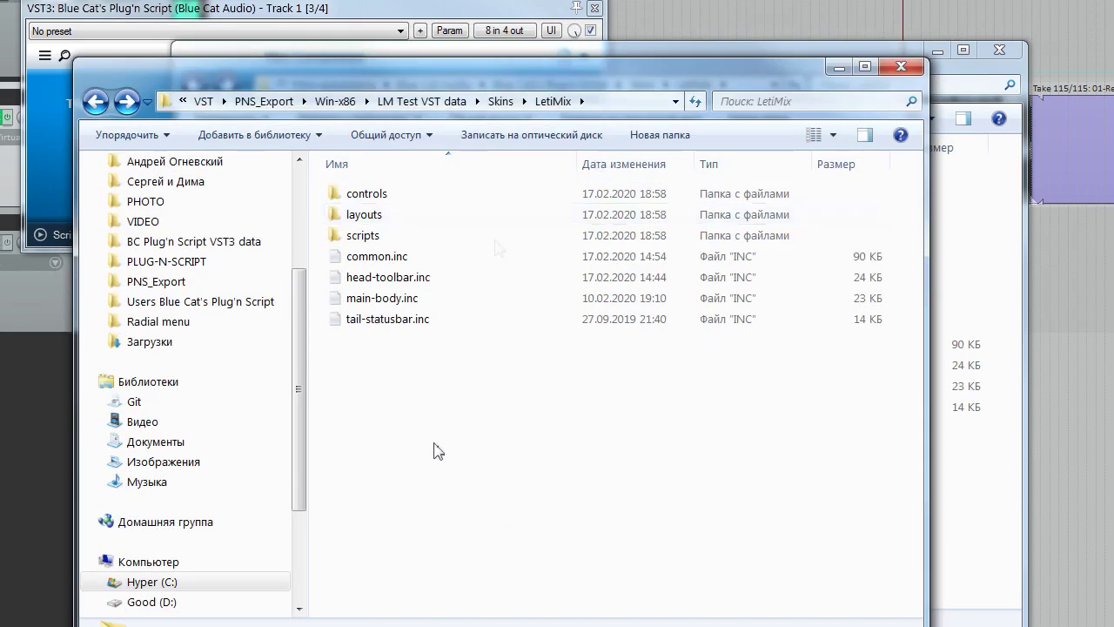
pyautogui.click(425, 101)
pyautogui.rightClick(353, 216)
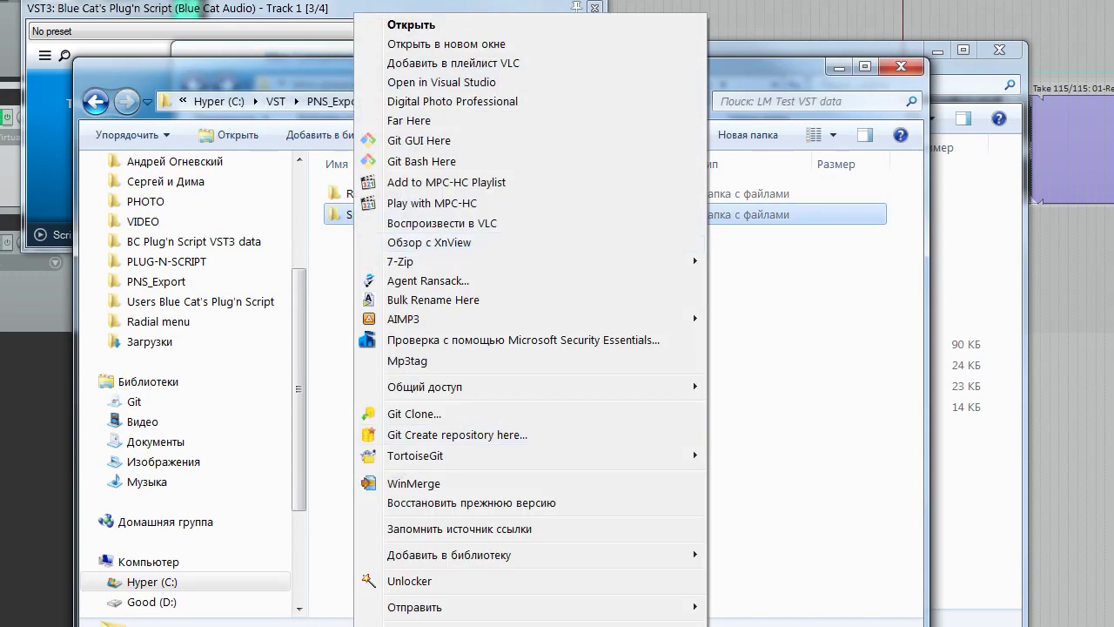
pyautogui.click(417, 622)
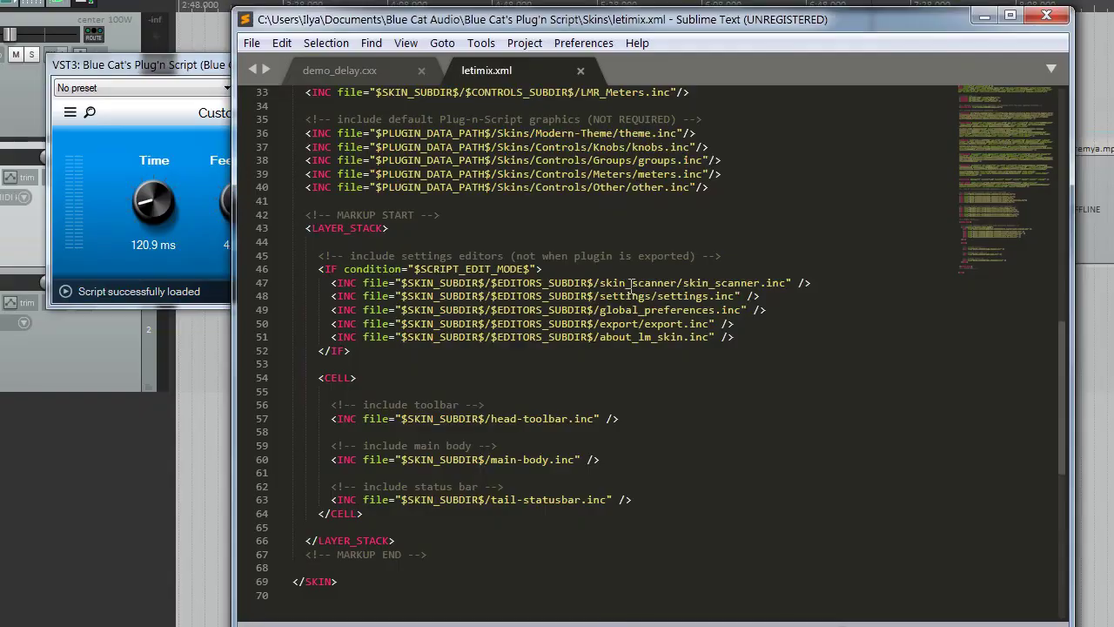
pyautogui.scroll(12, 630, 286)
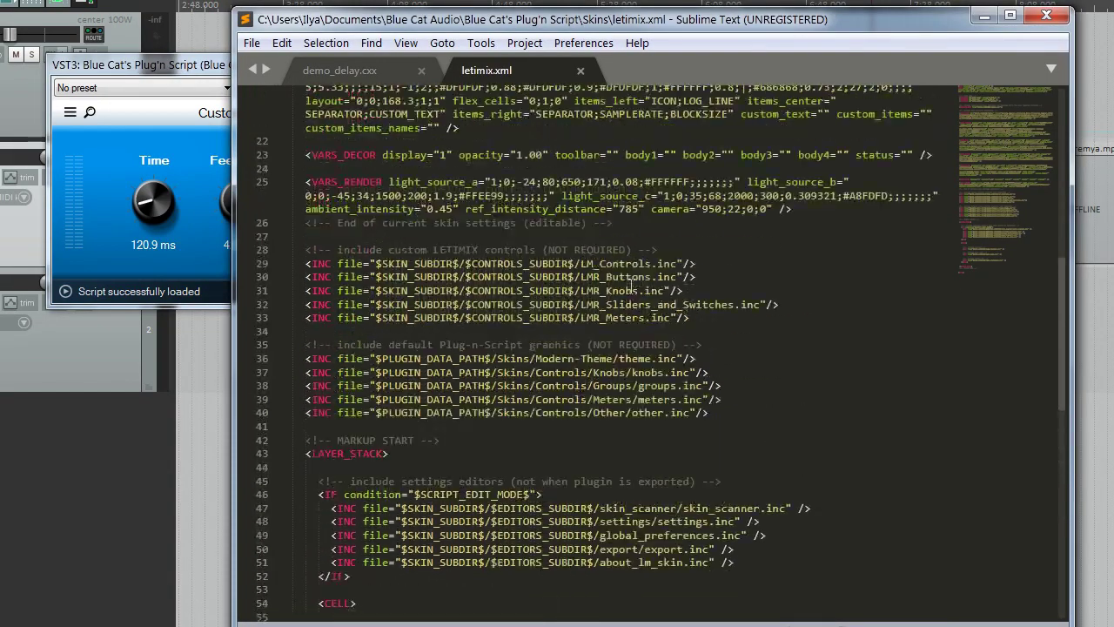
pyautogui.scroll(-3, 630, 285)
pyautogui.scroll(10, 630, 286)
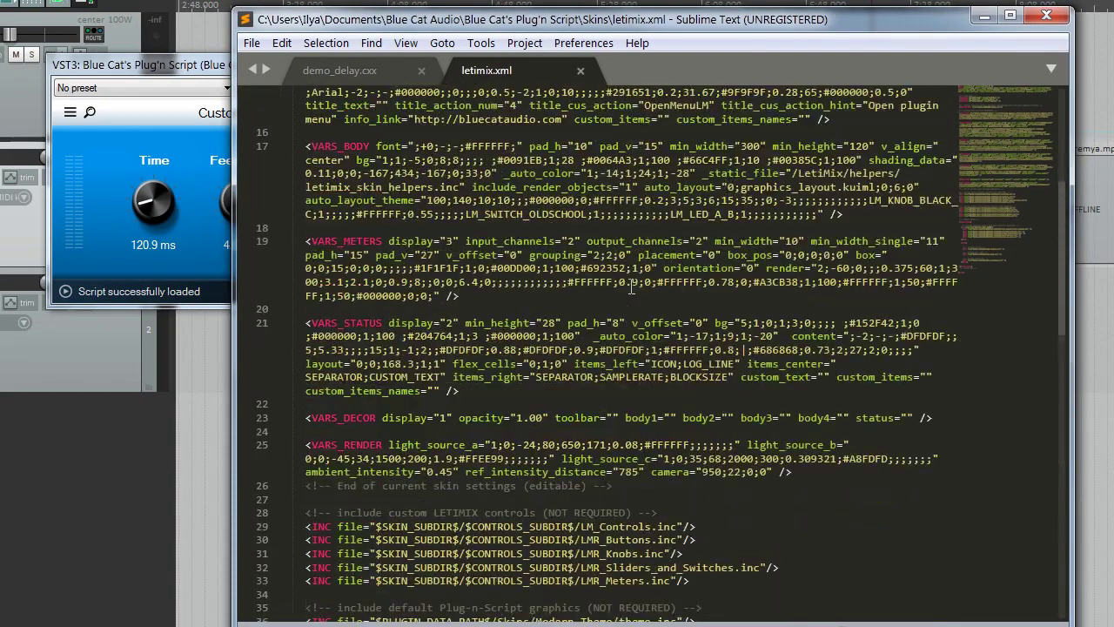
pyautogui.scroll(-10, 631, 283)
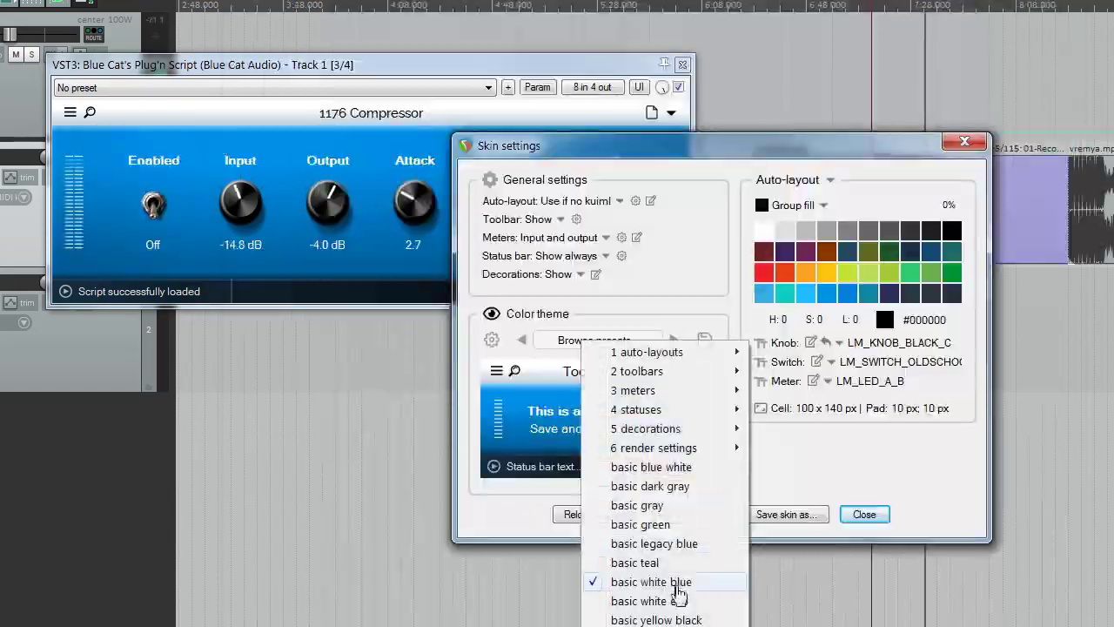
# Step: Apply the basic white blue theme to the 1176 Compressor and save the skin as 1176 white
pyautogui.click(677, 590)
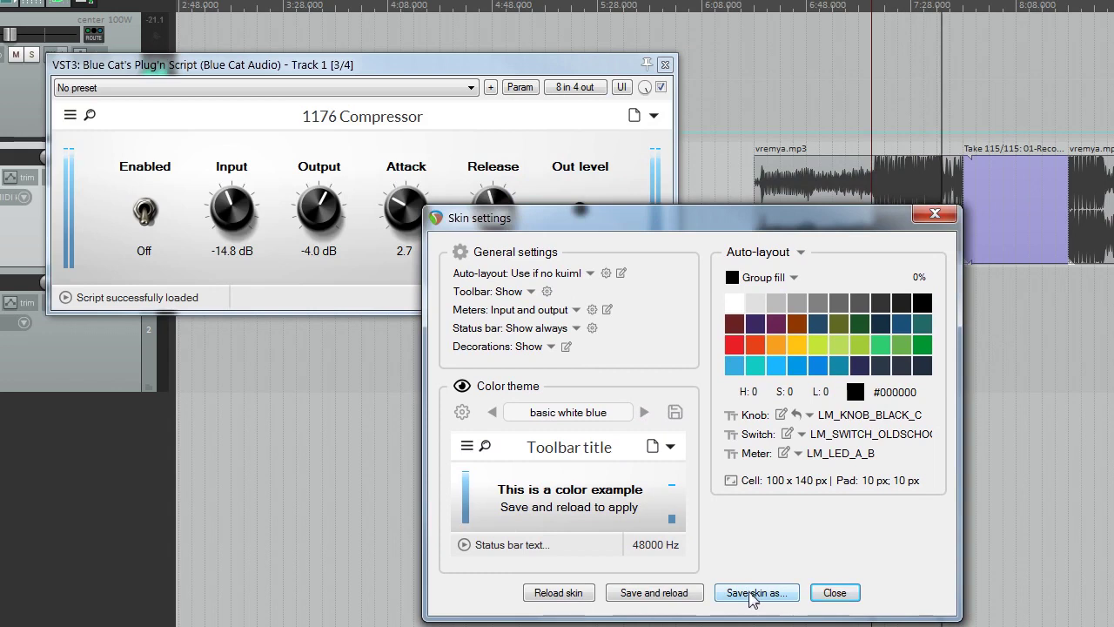
pyautogui.click(752, 527)
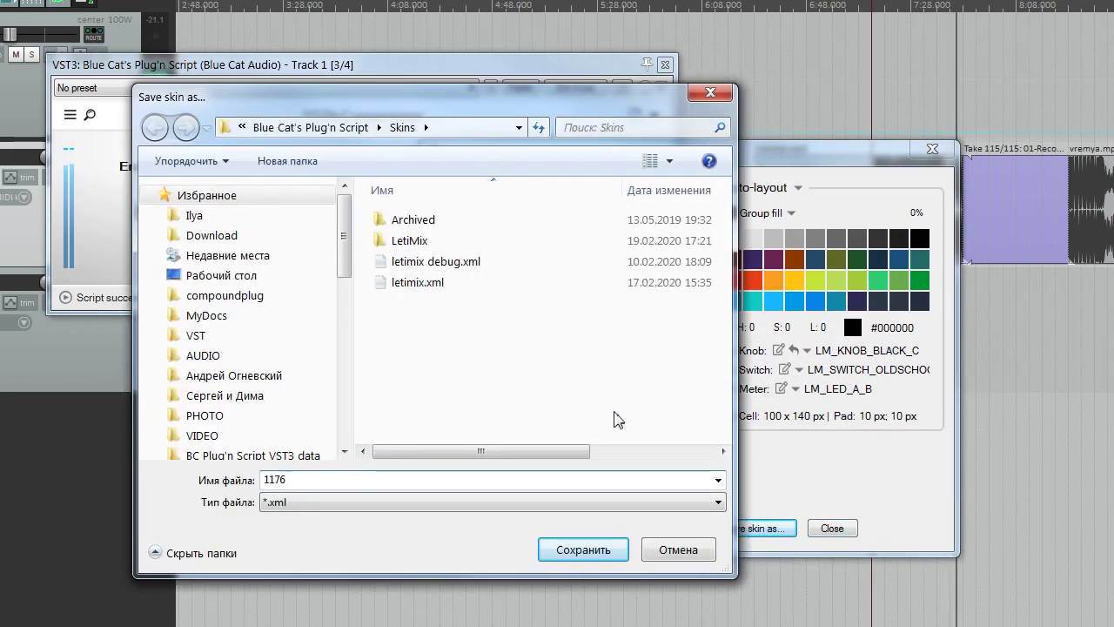
pyautogui.press('Return')
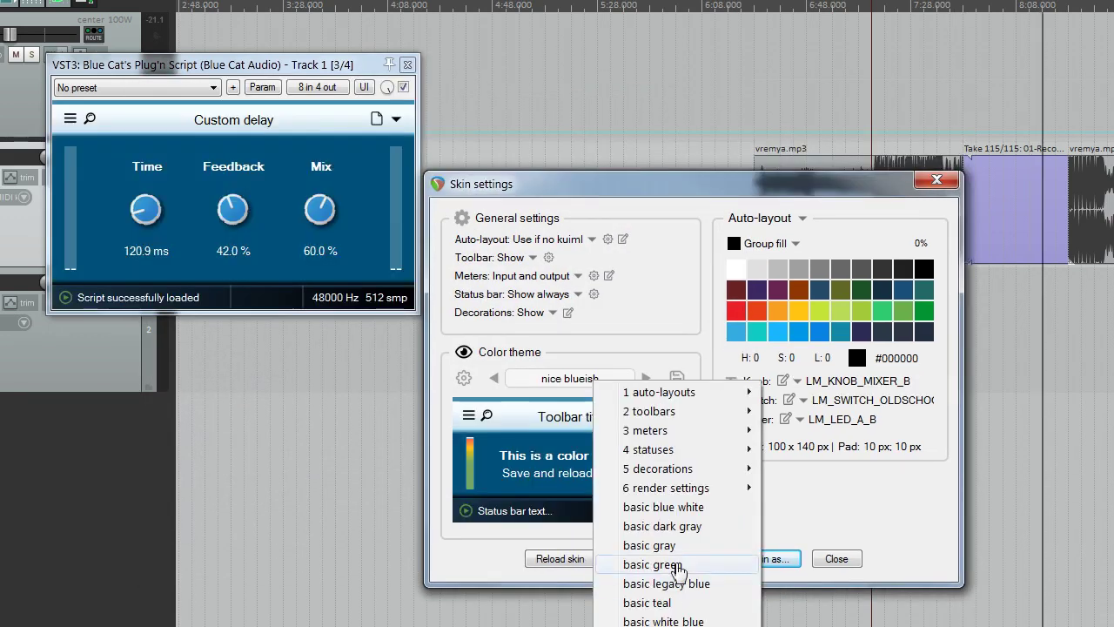
# Step: Apply the basic green theme to Custom delay and save the skin as delay green
pyautogui.click(678, 567)
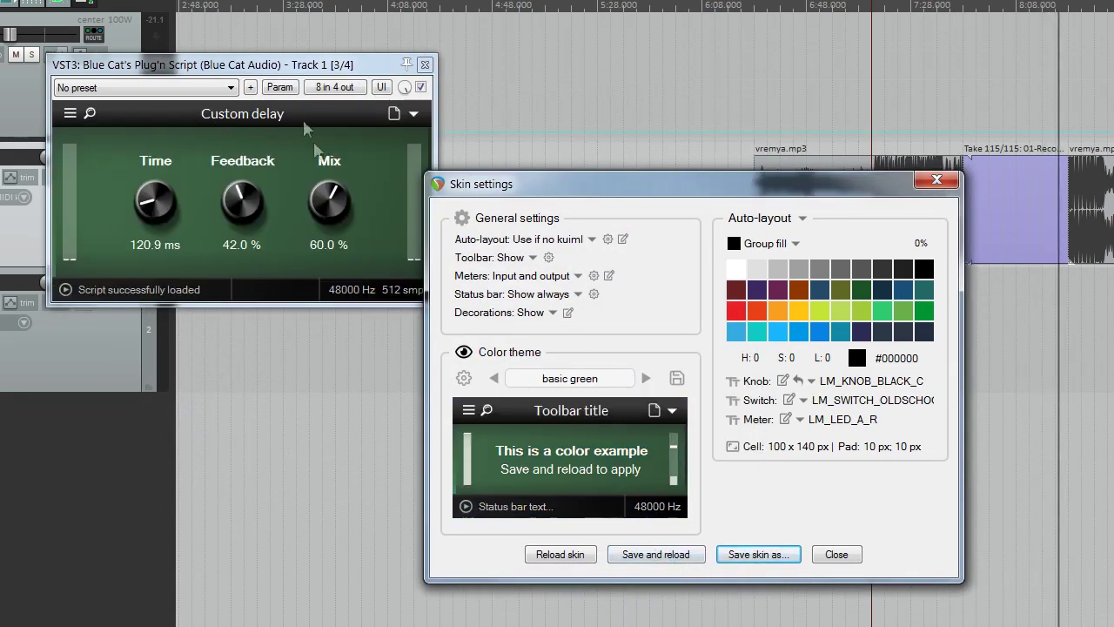
pyautogui.click(752, 557)
pyautogui.write('delay green')
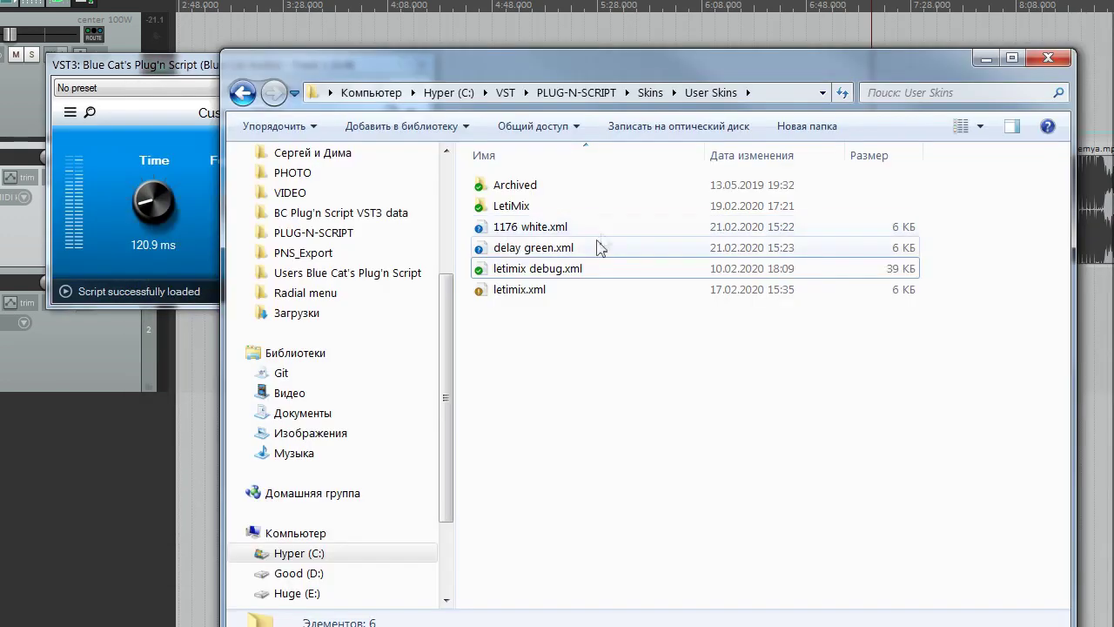
pyautogui.click(600, 248)
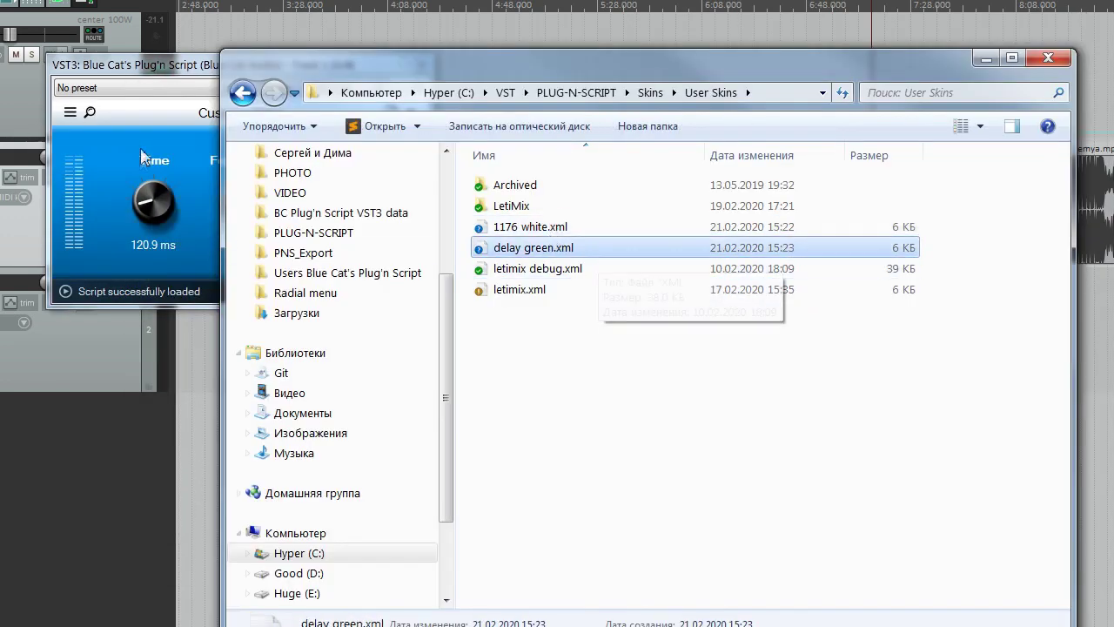
# Step: Assign the Delay green skin to the delay preset and start saving it under a name
pyautogui.click(207, 163)
pyautogui.rightClick(204, 150)
pyautogui.moveTo(286, 188)
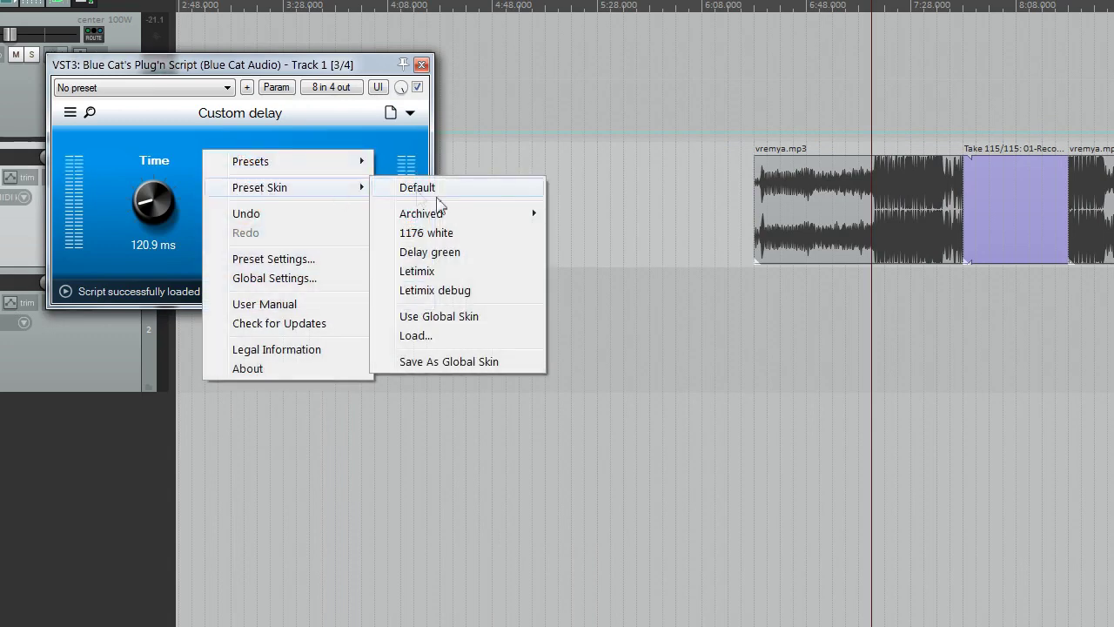
pyautogui.click(449, 253)
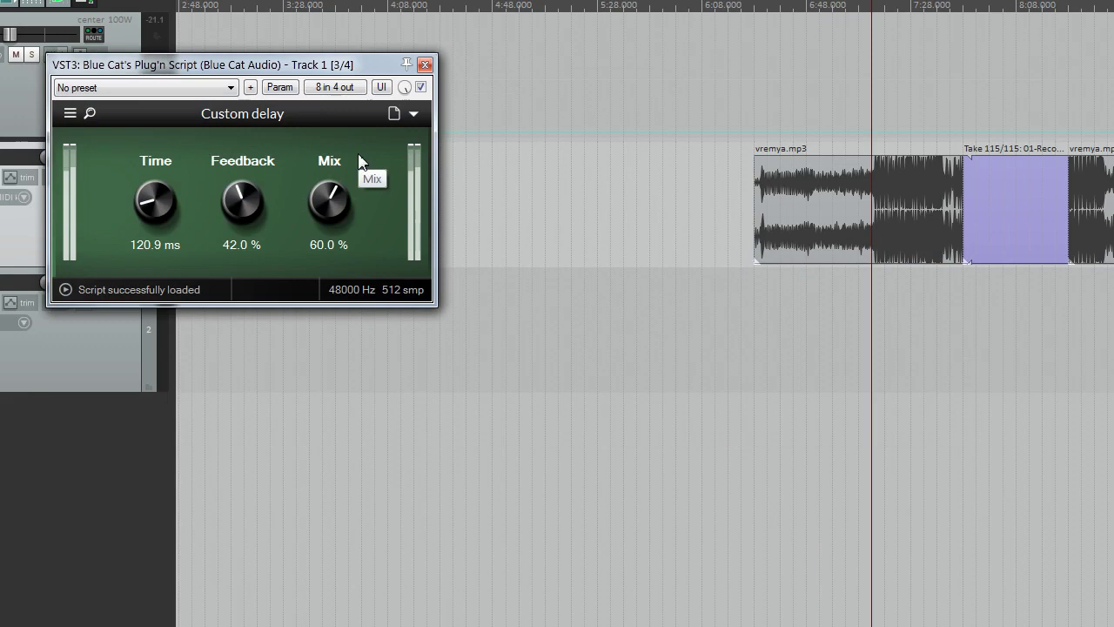
pyautogui.click(70, 115)
pyautogui.moveTo(161, 128)
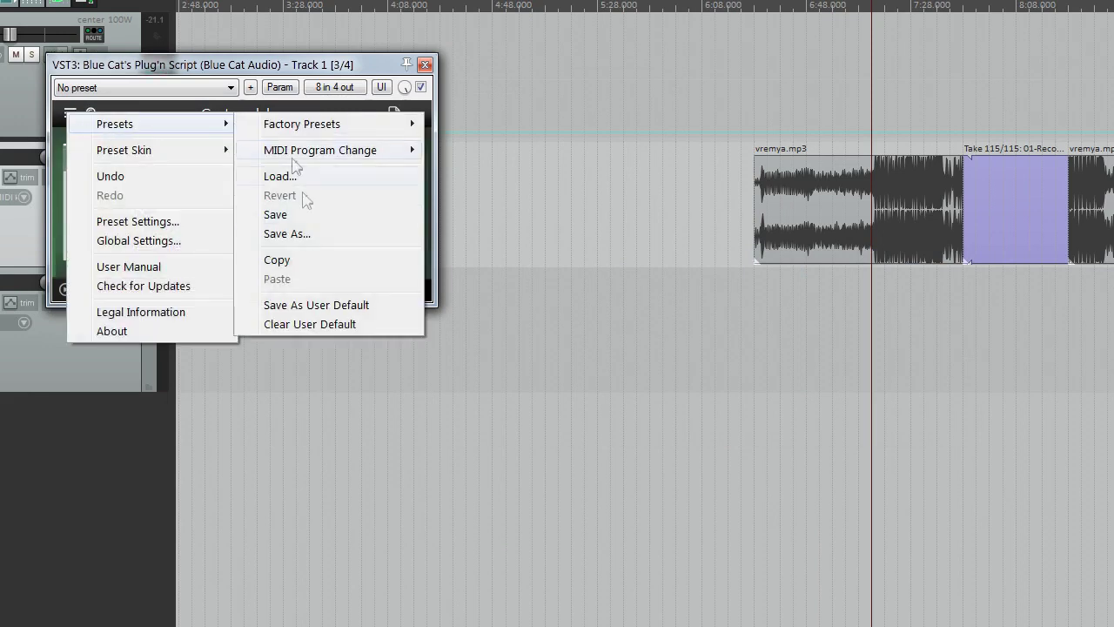
pyautogui.click(306, 238)
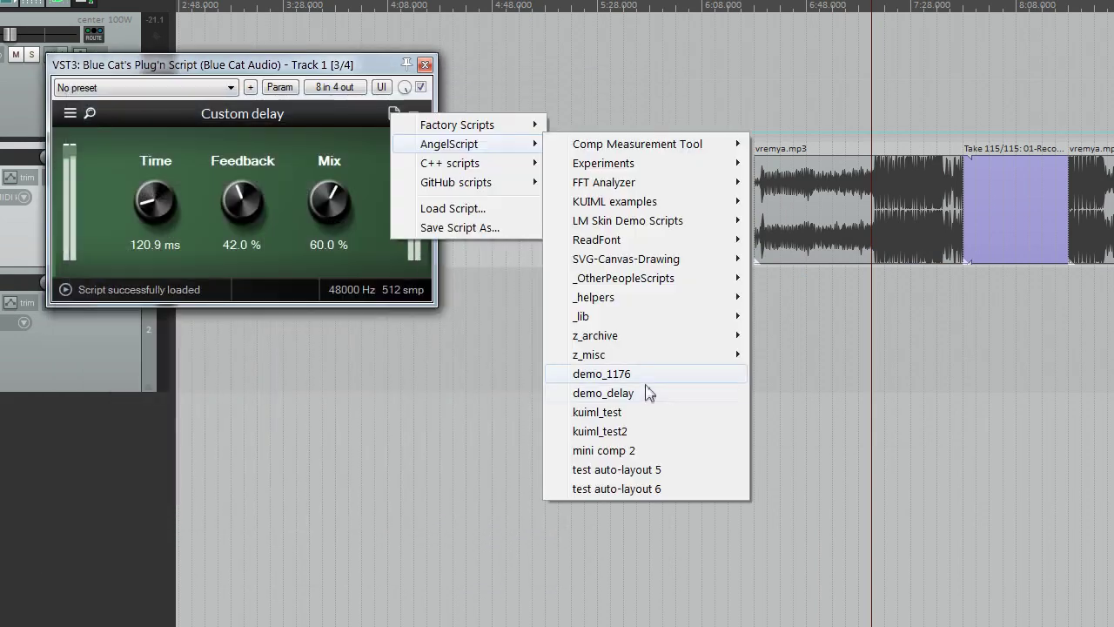
# Step: Load the 1176 Compressor script and apply the 1176 white preset skin
pyautogui.click(645, 374)
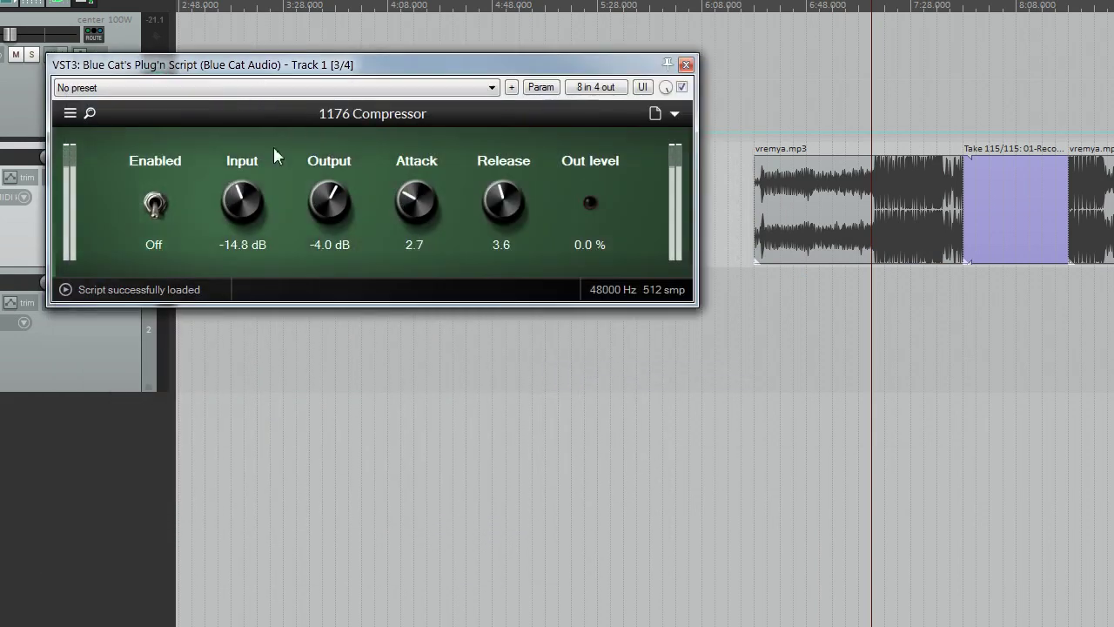
pyautogui.rightClick(275, 149)
pyautogui.moveTo(348, 185)
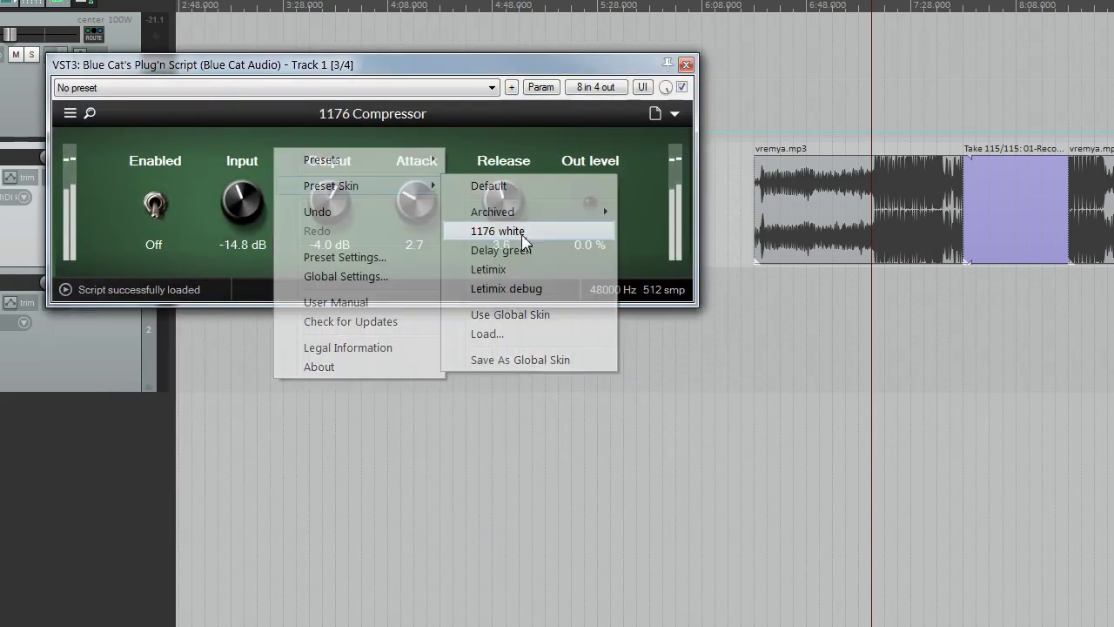
pyautogui.click(523, 233)
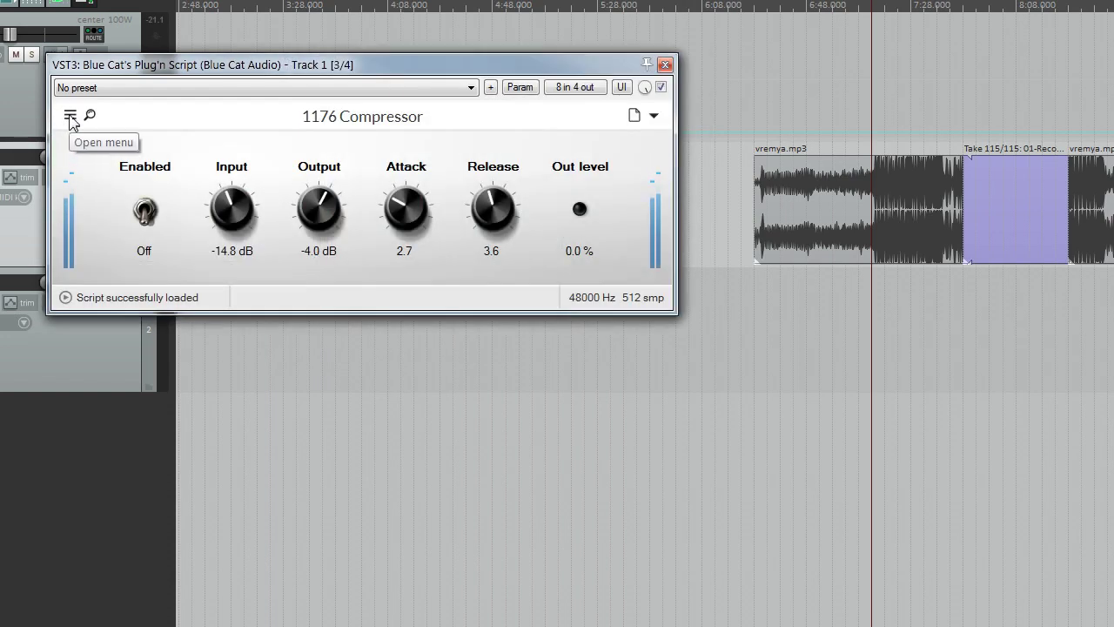
# Step: Save the compressor settings as a new preset named 'my compressor'
pyautogui.click(70, 117)
pyautogui.moveTo(117, 127)
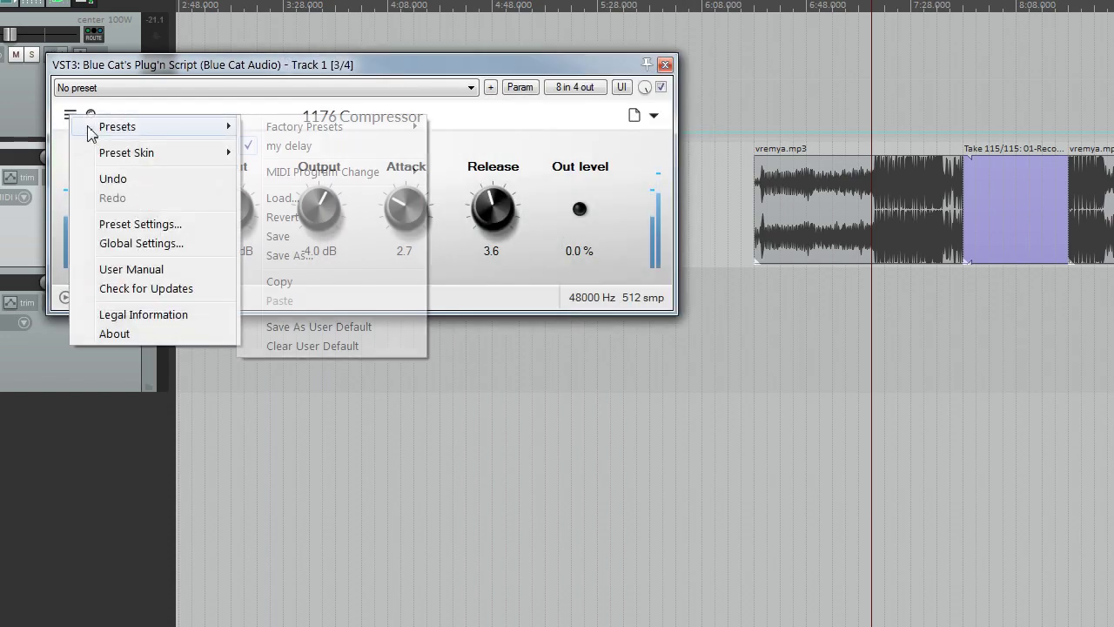
pyautogui.click(315, 256)
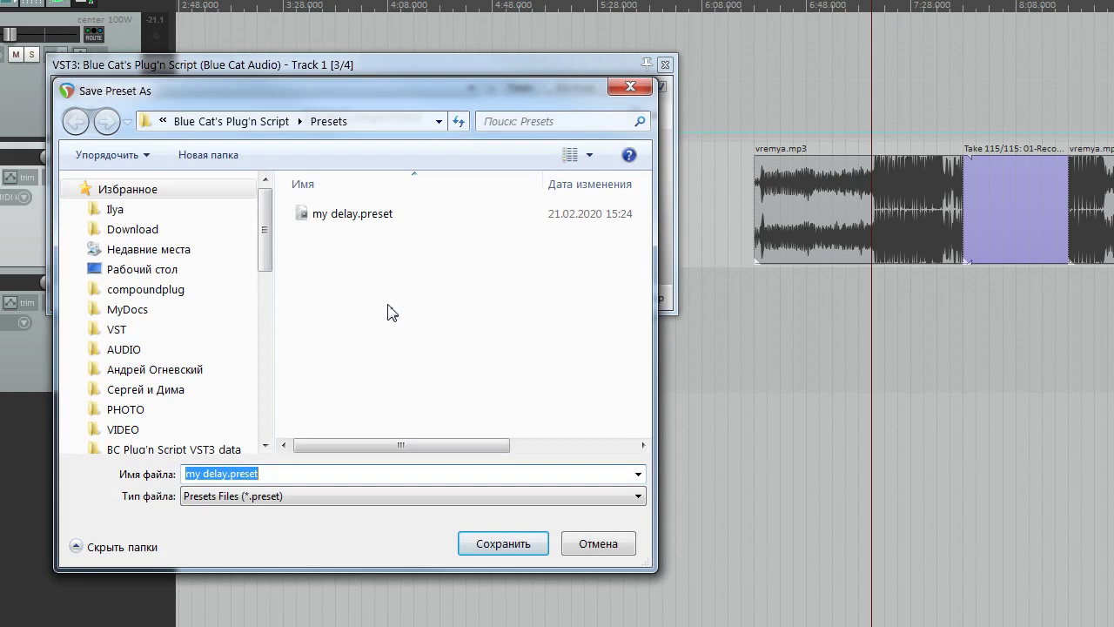
pyautogui.write('my compressor')
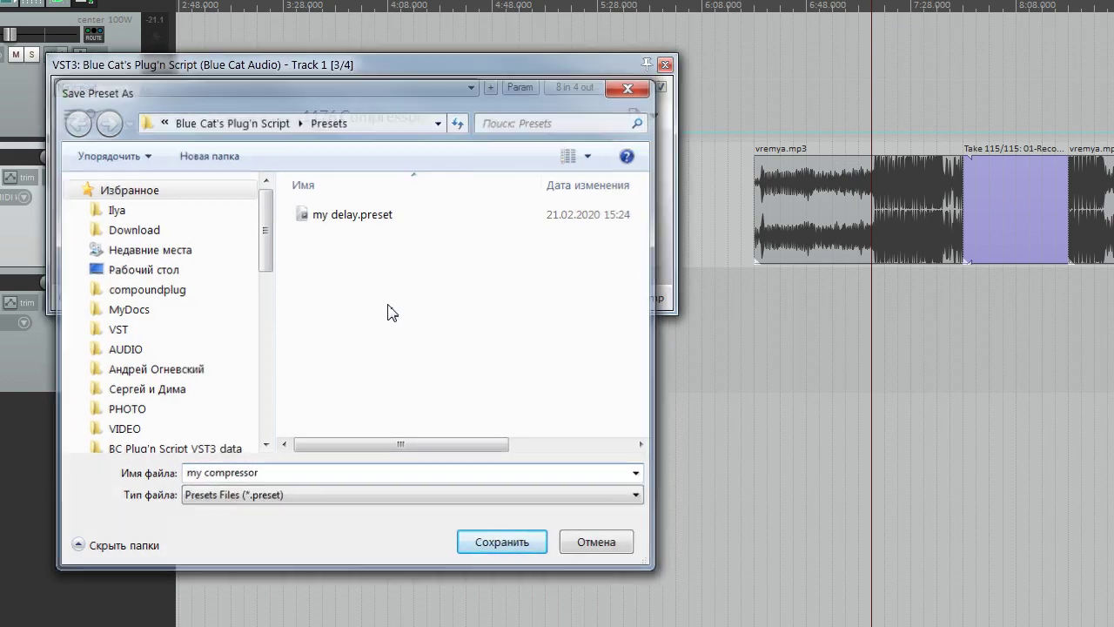
pyautogui.press('Return')
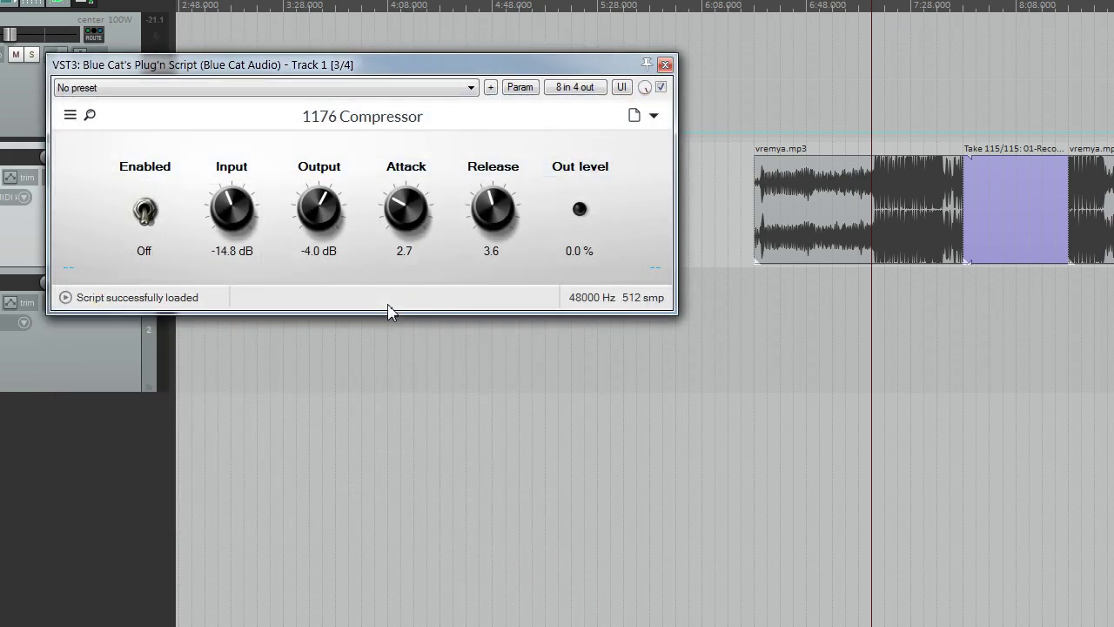
pyautogui.click(70, 117)
# Step: Switch to the my delay preset, then open the fonts folder in Skins\User Skins\LetiMix
pyautogui.moveTo(78, 126)
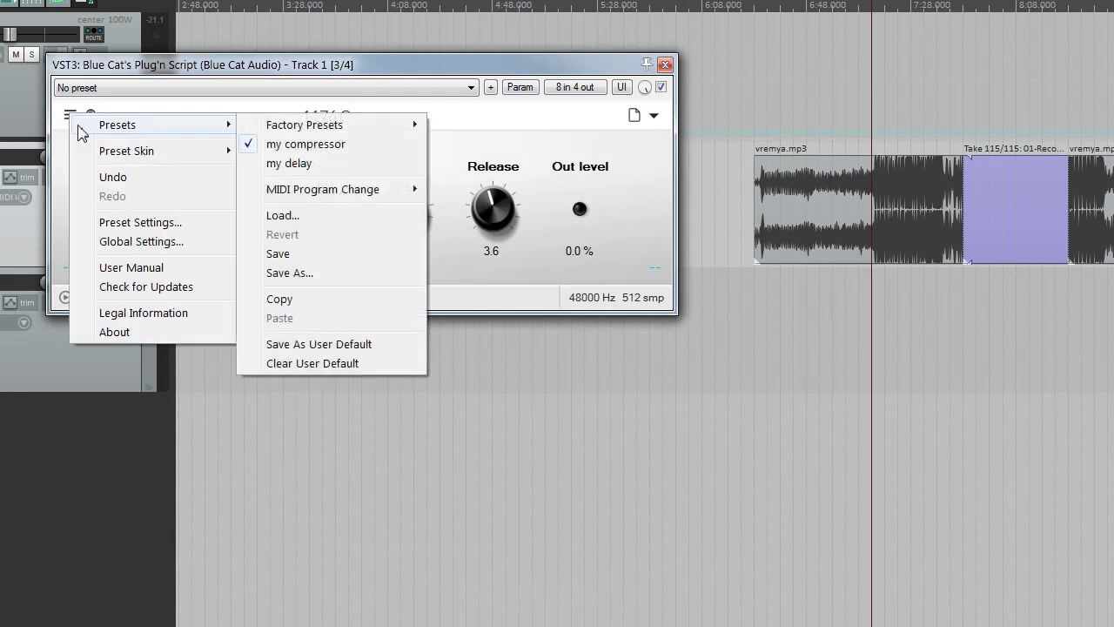
pyautogui.click(301, 164)
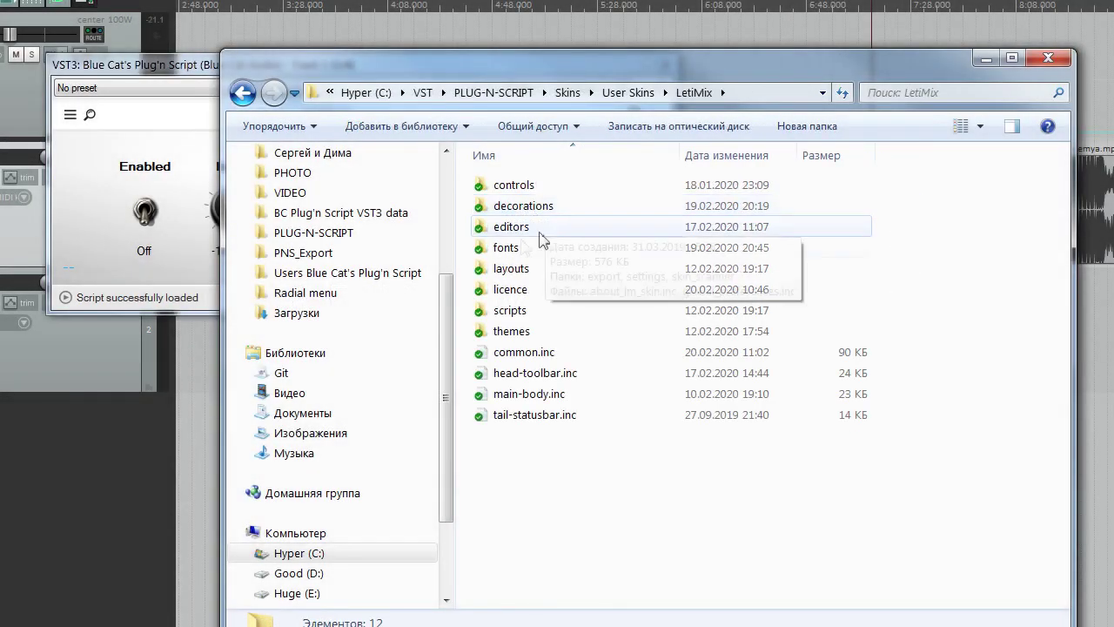
pyautogui.doubleClick(538, 248)
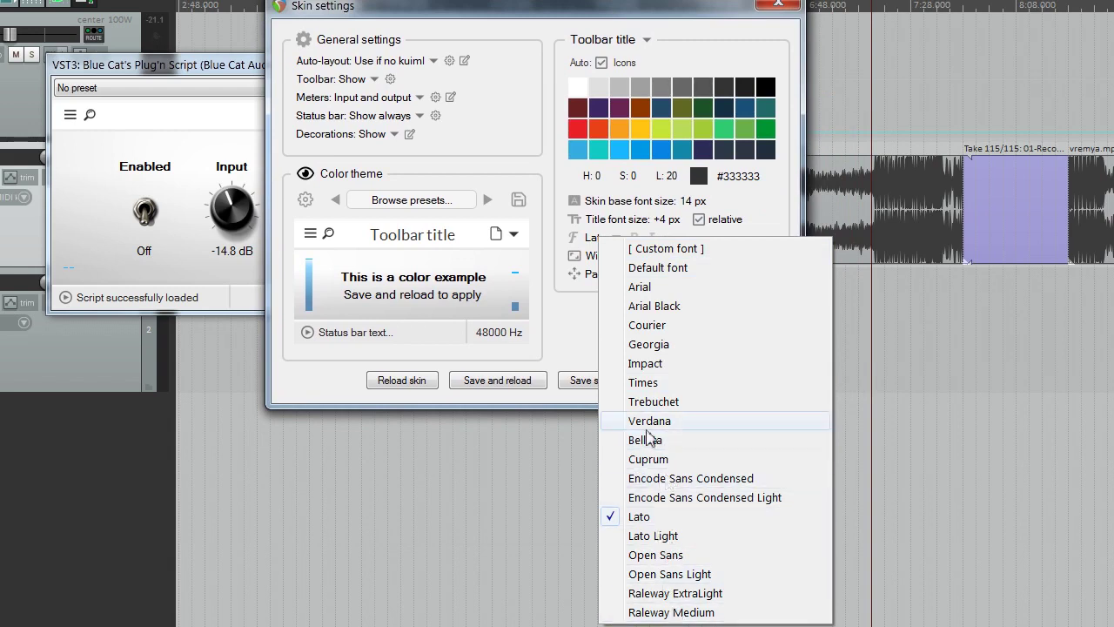
# Step: Drag Finland Rounded Thin.ttf from the Free Fonts Finland folder into the LetiMix fonts folder
pyautogui.hotkey('alt', 'Tab')
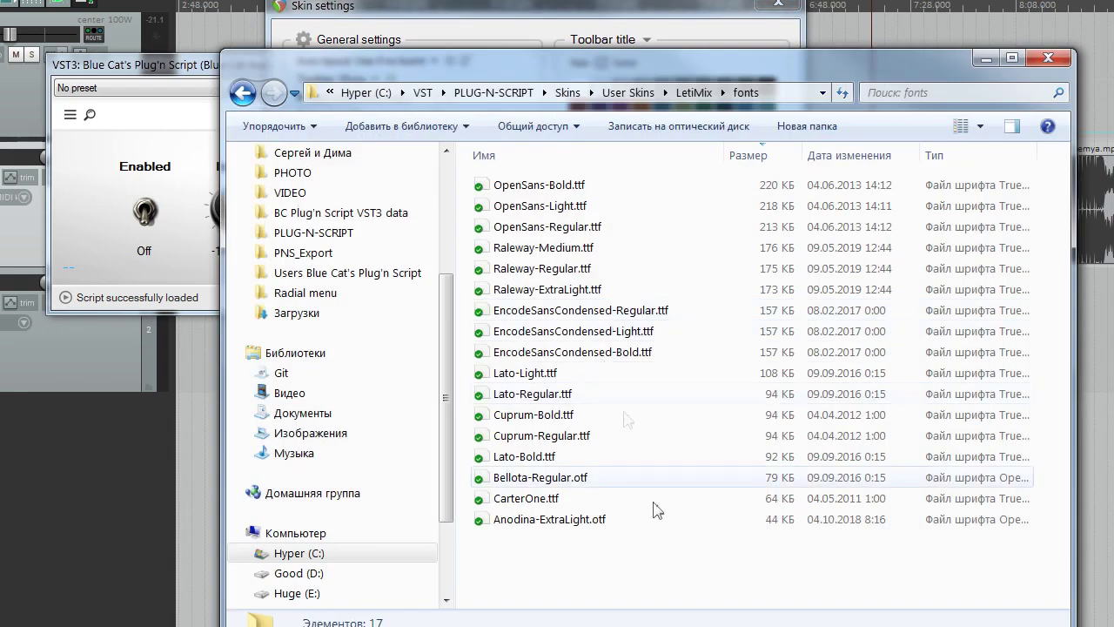
pyautogui.hotkey('alt', 'Tab')
pyautogui.doubleClick(868, 451)
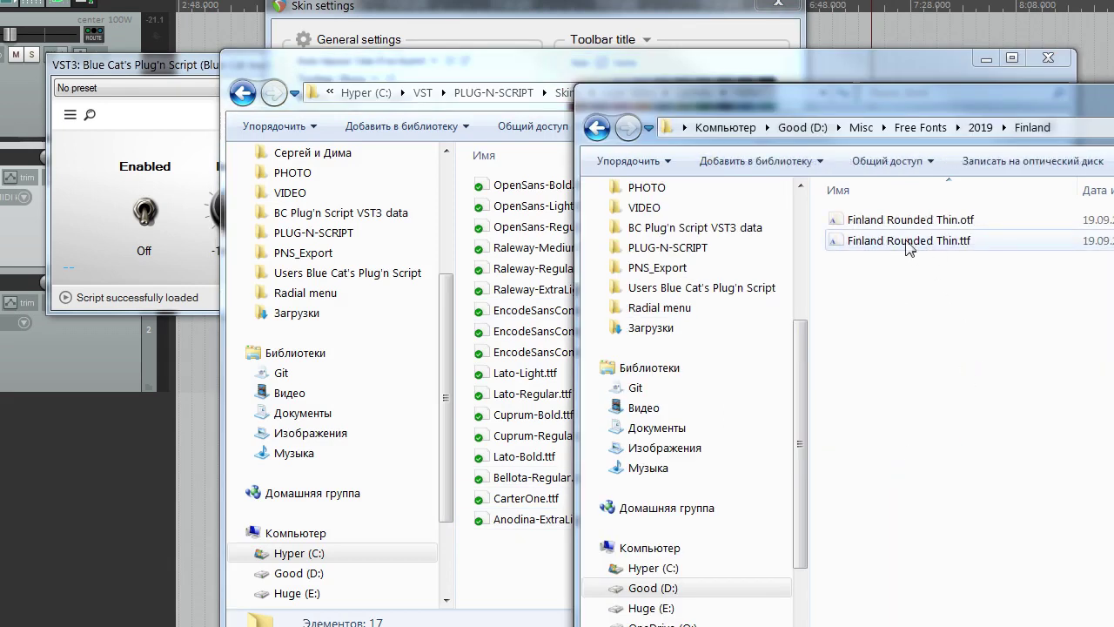
pyautogui.moveTo(907, 248); pyautogui.dragTo(524, 557)
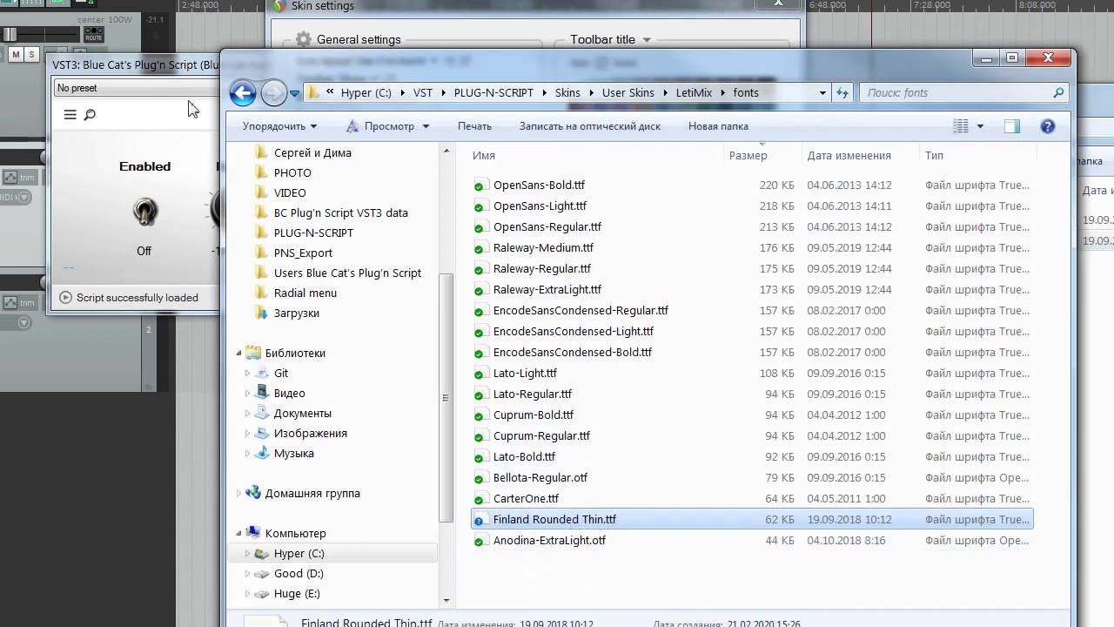
pyautogui.click(193, 77)
pyautogui.click(612, 239)
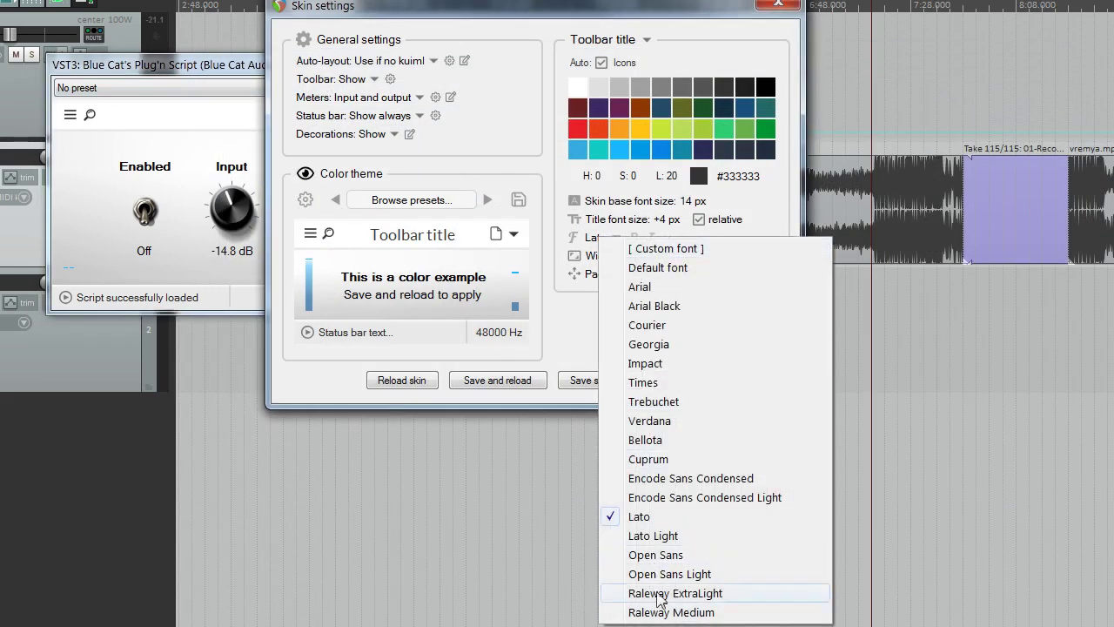
# Step: Rescan the skin fonts and choose Finland Rounded Thin as the toolbar title font
pyautogui.click(554, 236)
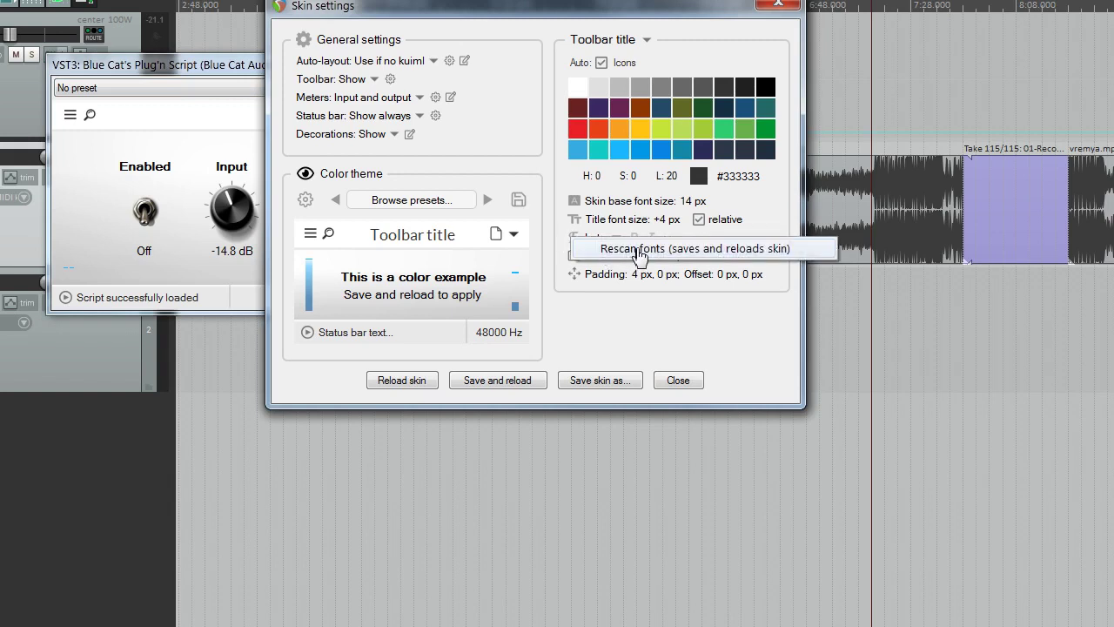
pyautogui.click(639, 254)
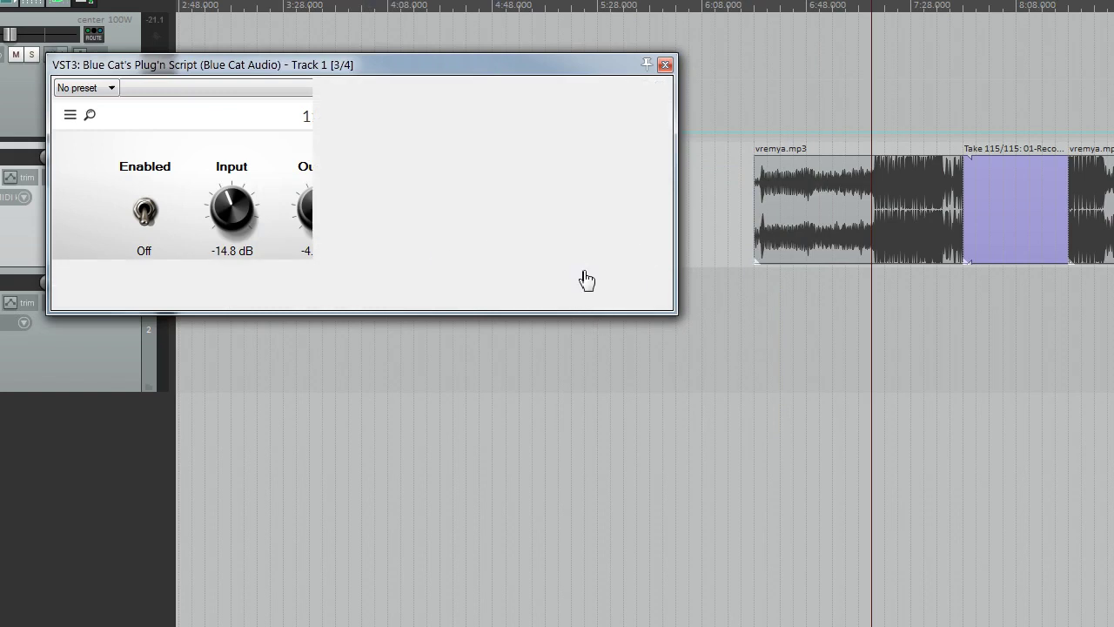
pyautogui.click(613, 239)
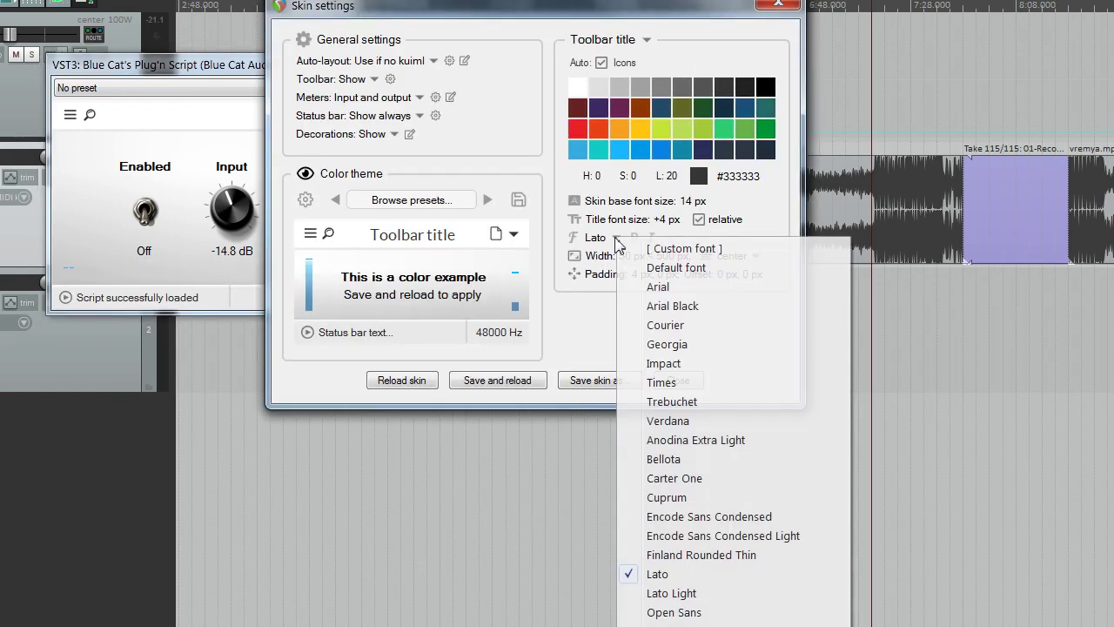
pyautogui.click(699, 555)
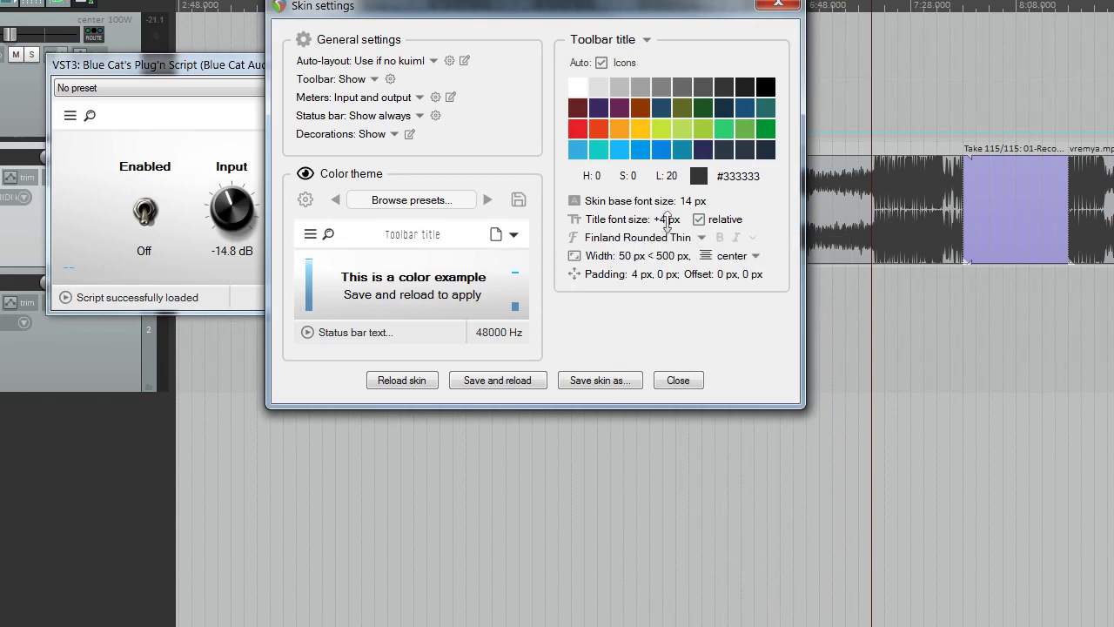
pyautogui.scroll(6, 667, 219)
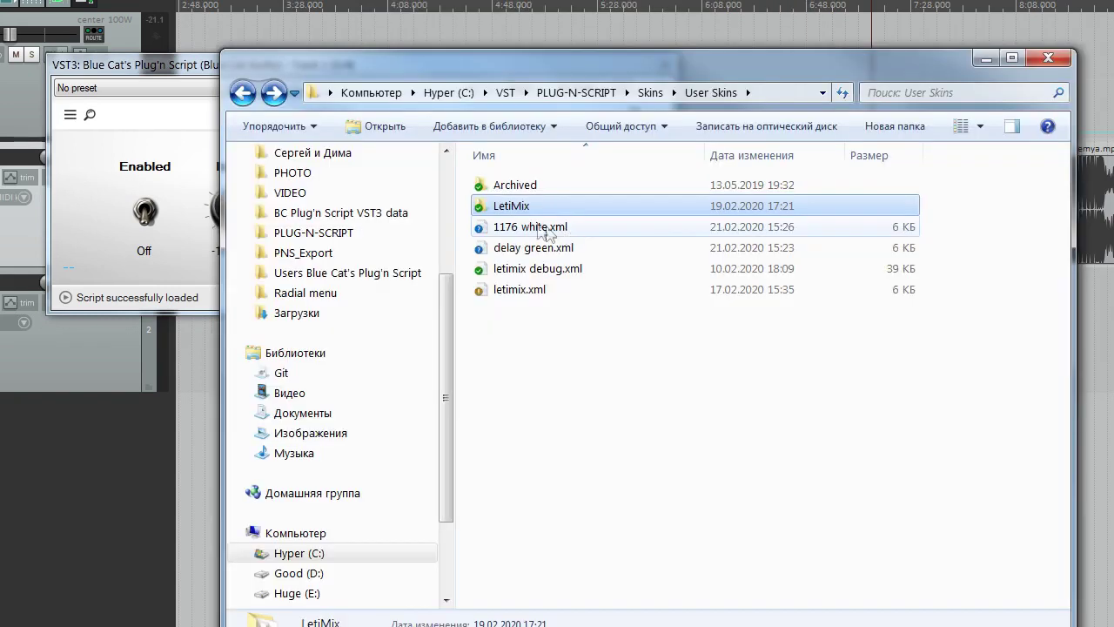
# Step: Open 1176 white.xml in Sublime Text and find Finland Rounded Thin.ttf on the LOAD_FONTS line
pyautogui.click(530, 228)
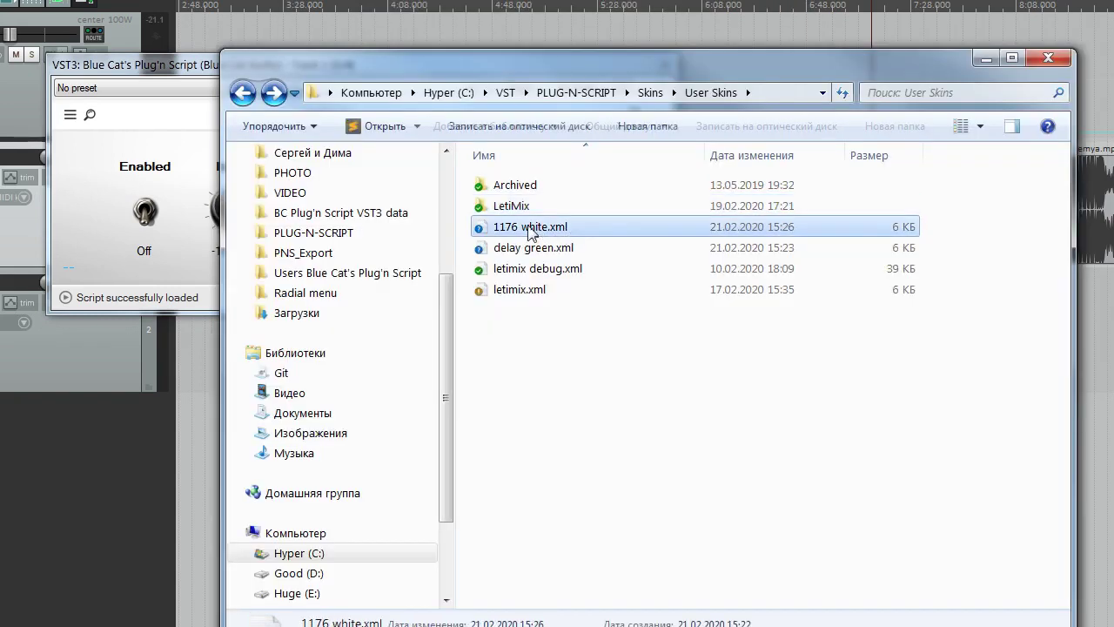
pyautogui.rightClick(514, 226)
pyautogui.click(579, 277)
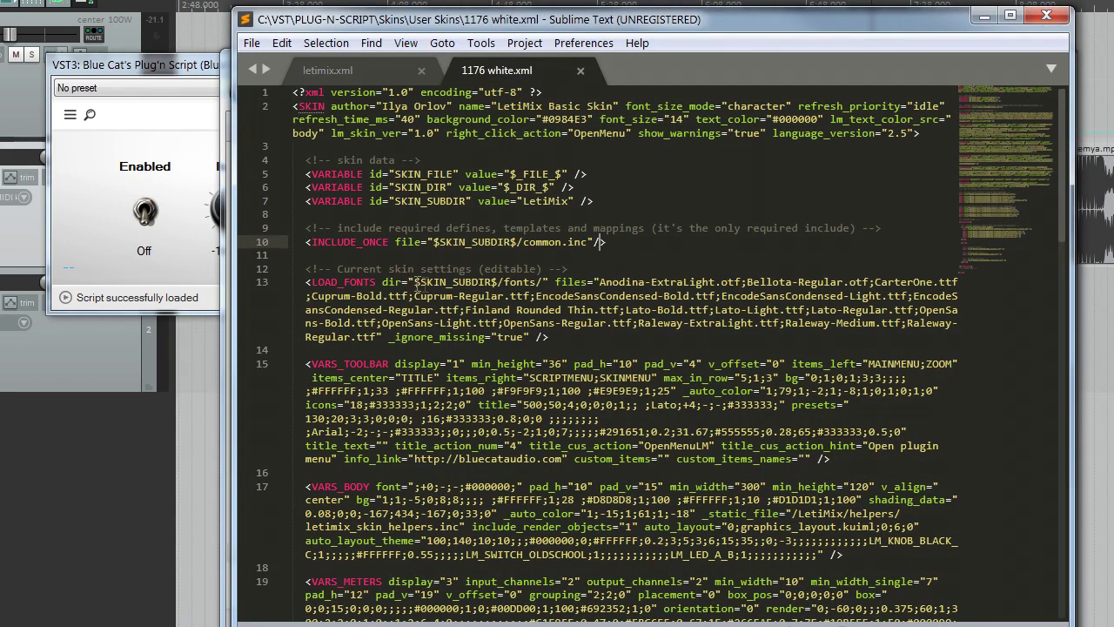
pyautogui.click(338, 278)
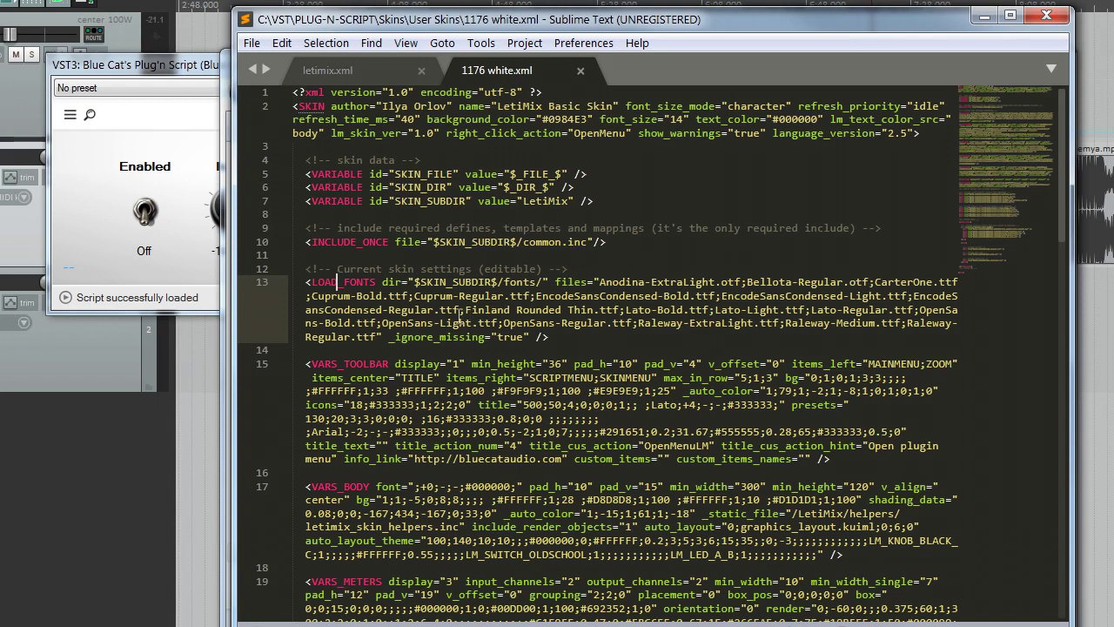
pyautogui.moveTo(468, 311); pyautogui.dragTo(625, 312)
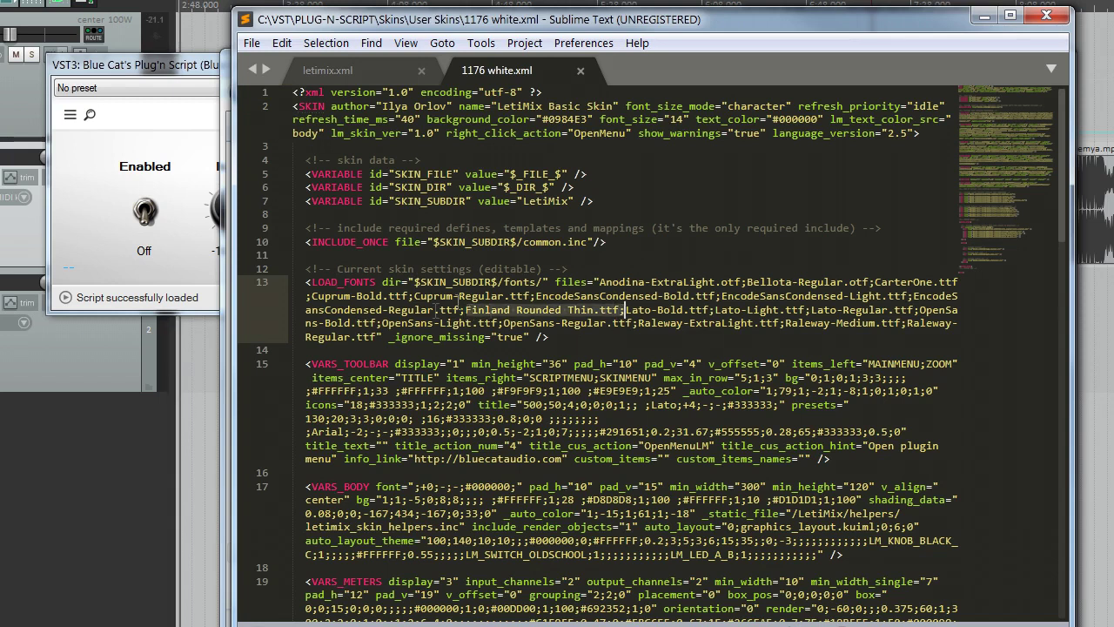
pyautogui.hotkey('alt', 'Tab')
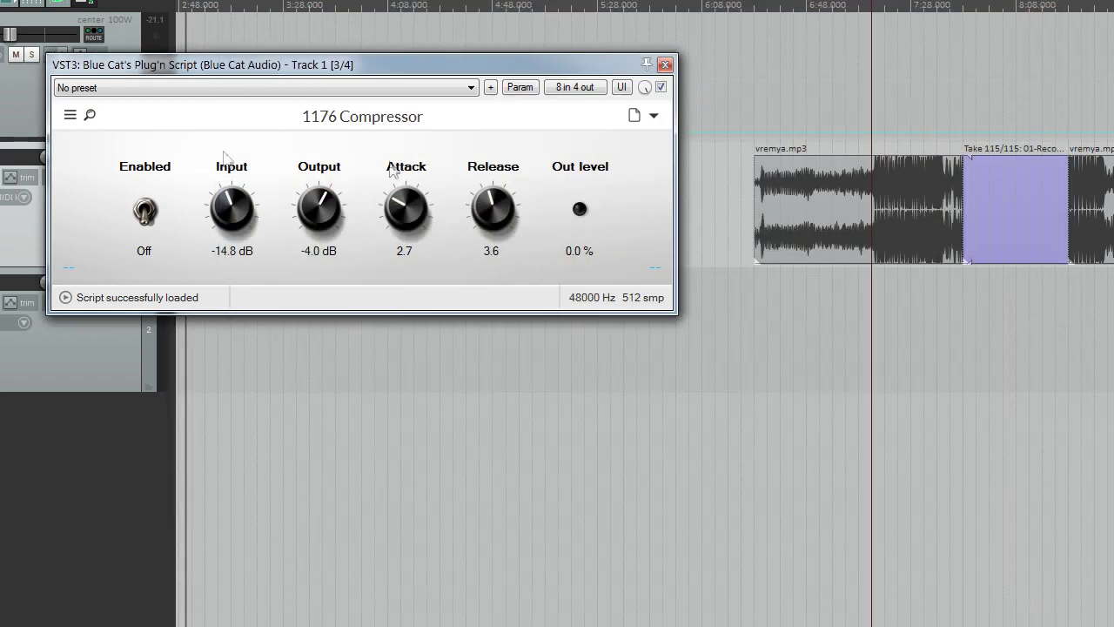
# Step: Reopen the 1176 Compressor's Skin settings, leaving the Lato title font unchanged without rescanning
pyautogui.click(655, 116)
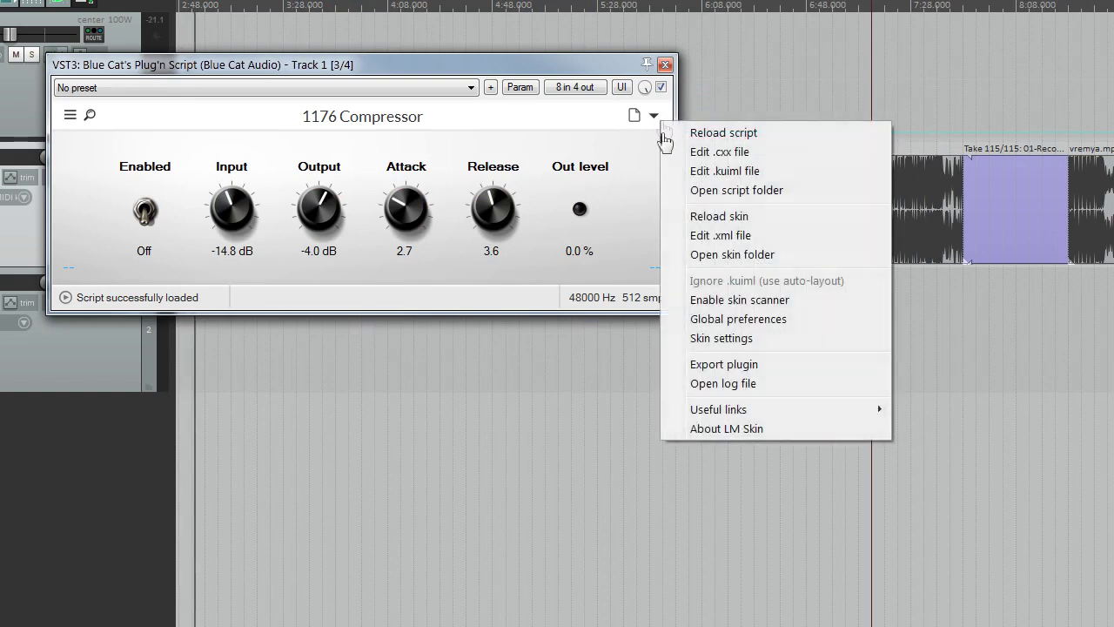
pyautogui.click(709, 343)
pyautogui.click(597, 237)
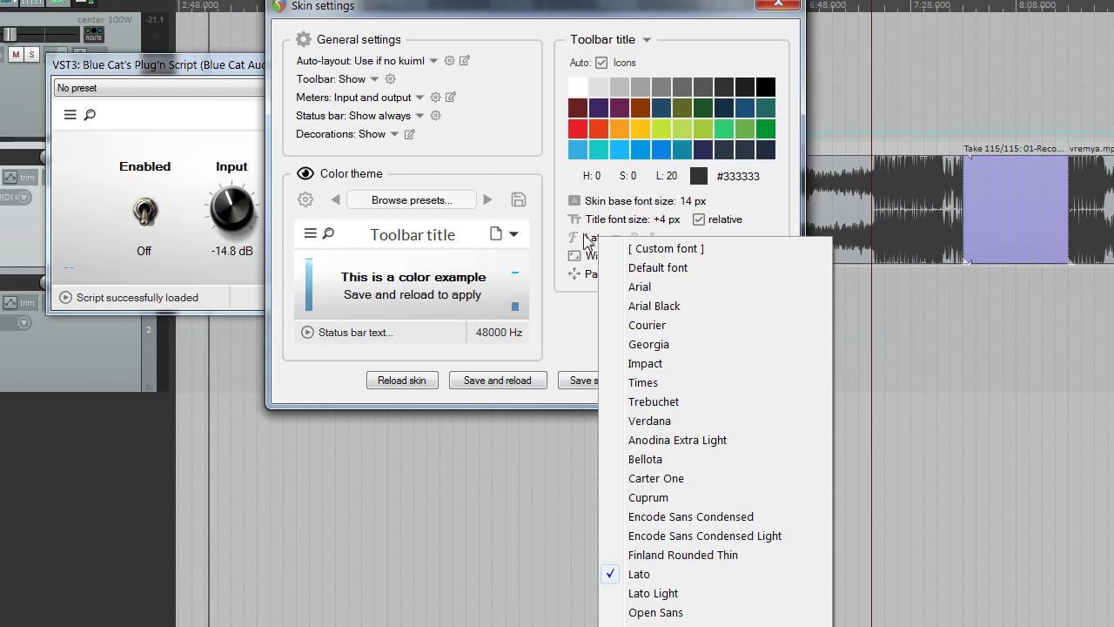
pyautogui.click(597, 238)
pyautogui.rightClick(578, 239)
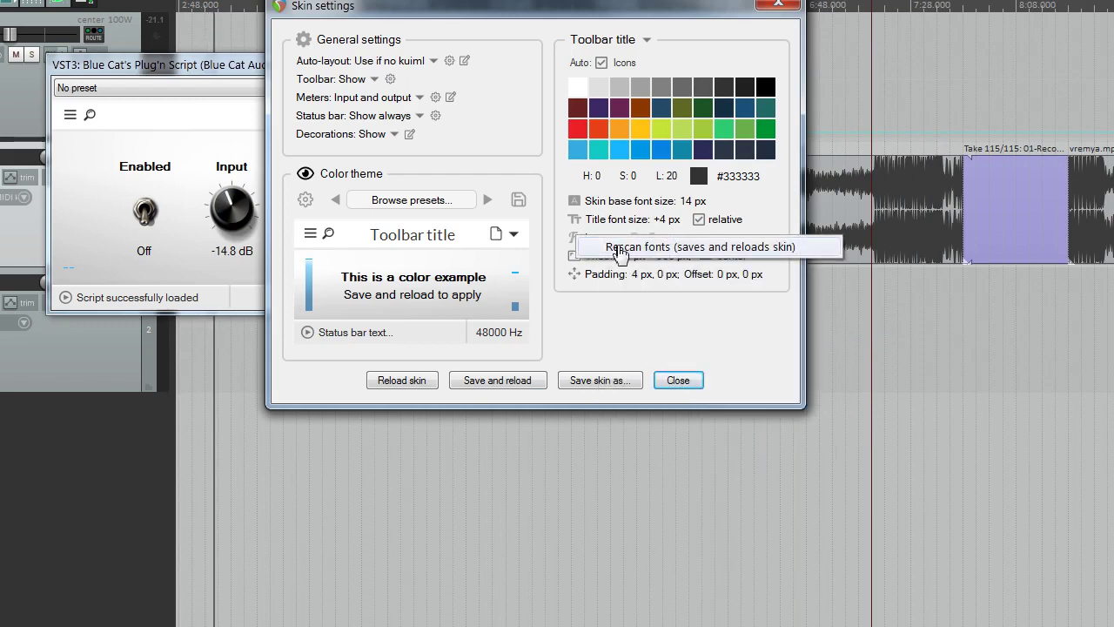
pyautogui.click(550, 249)
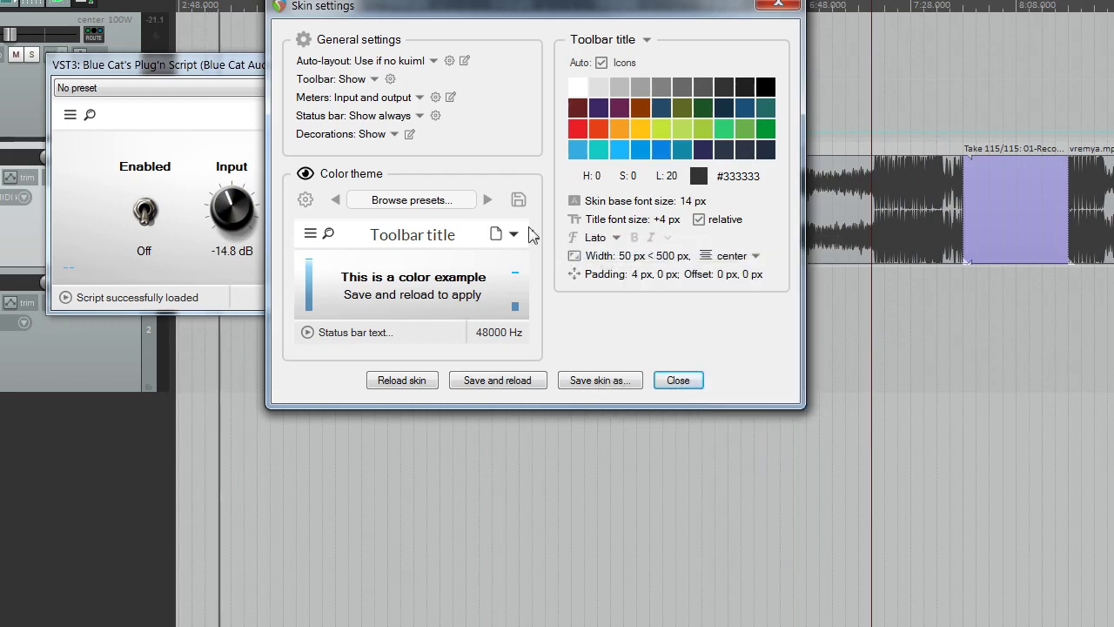